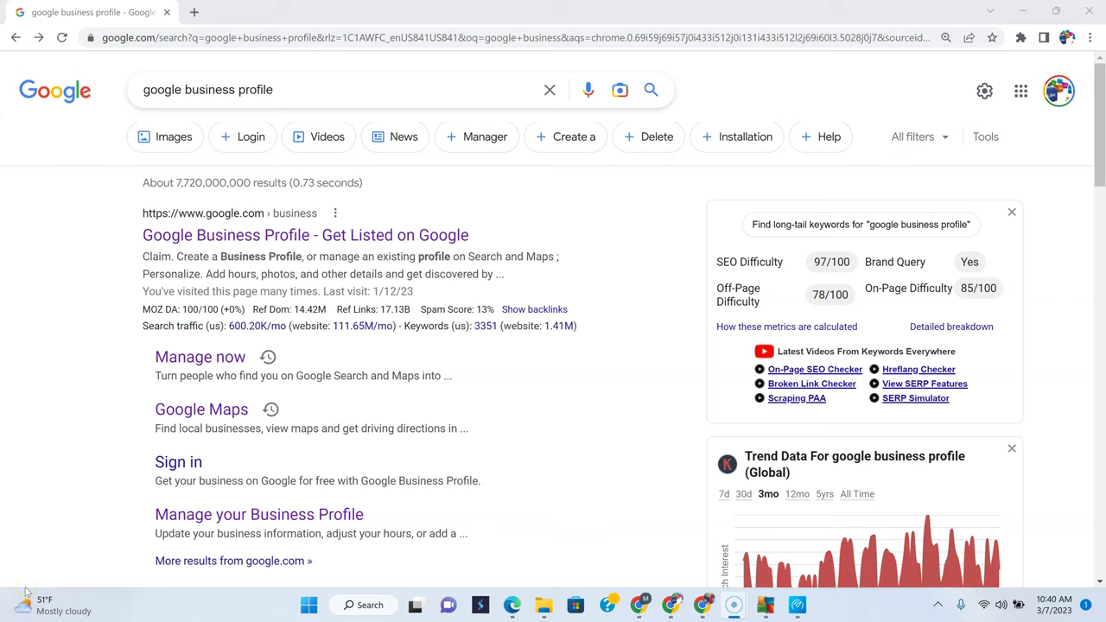
# Open Google Business Profile via the 'Manage now' result and show BizCrown Media's management panel
pyautogui.scroll(-2, 47, 393)
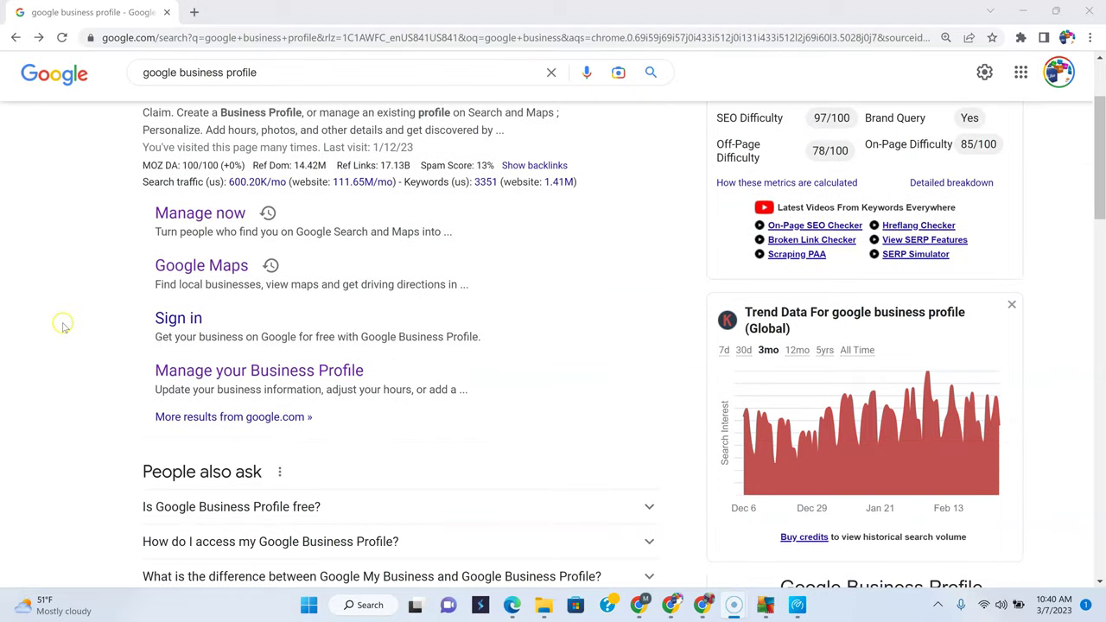
pyautogui.scroll(1, 121, 282)
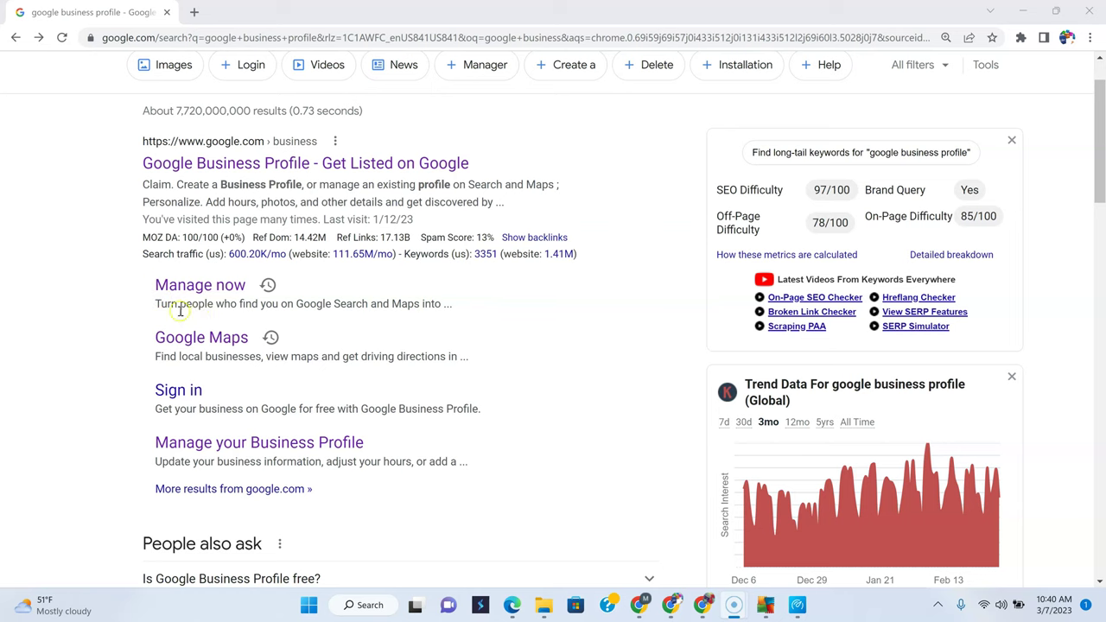
pyautogui.scroll(1, 326, 370)
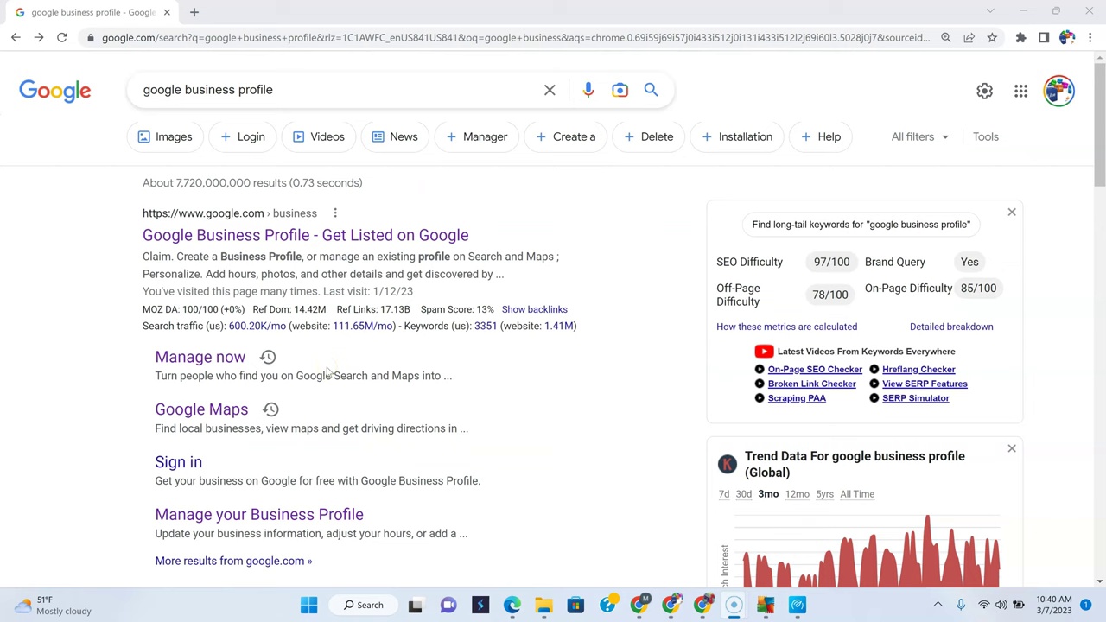
pyautogui.click(160, 233)
pyautogui.click(215, 365)
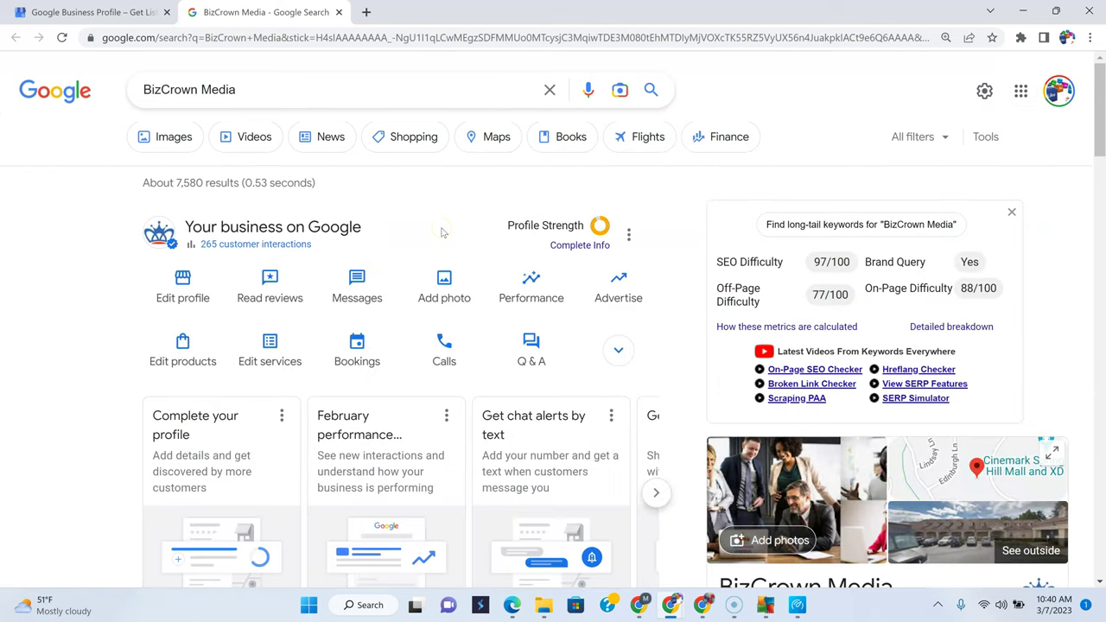
pyautogui.click(449, 270)
pyautogui.scroll(-1, 471, 255)
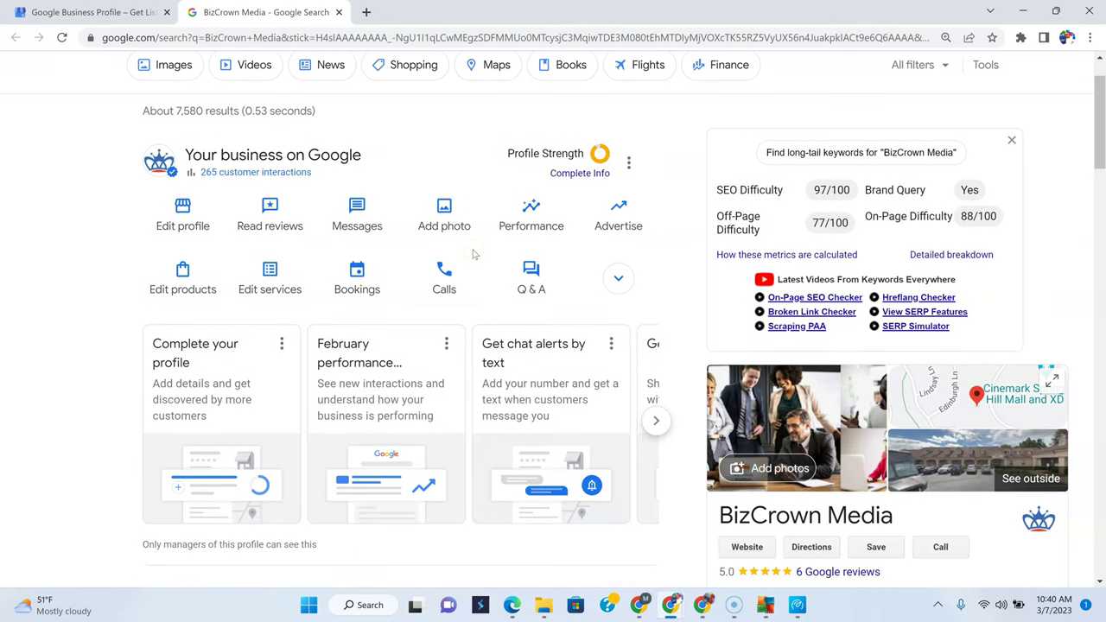
pyautogui.scroll(-6, 473, 255)
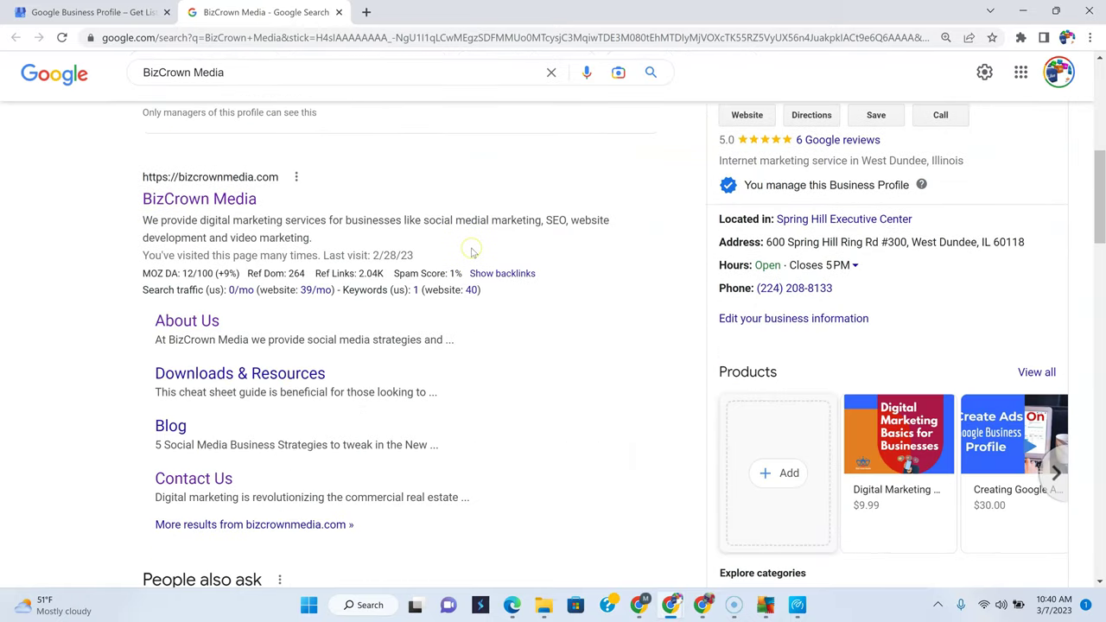
pyautogui.scroll(1, 473, 252)
pyautogui.scroll(2, 473, 254)
pyautogui.scroll(2, 472, 253)
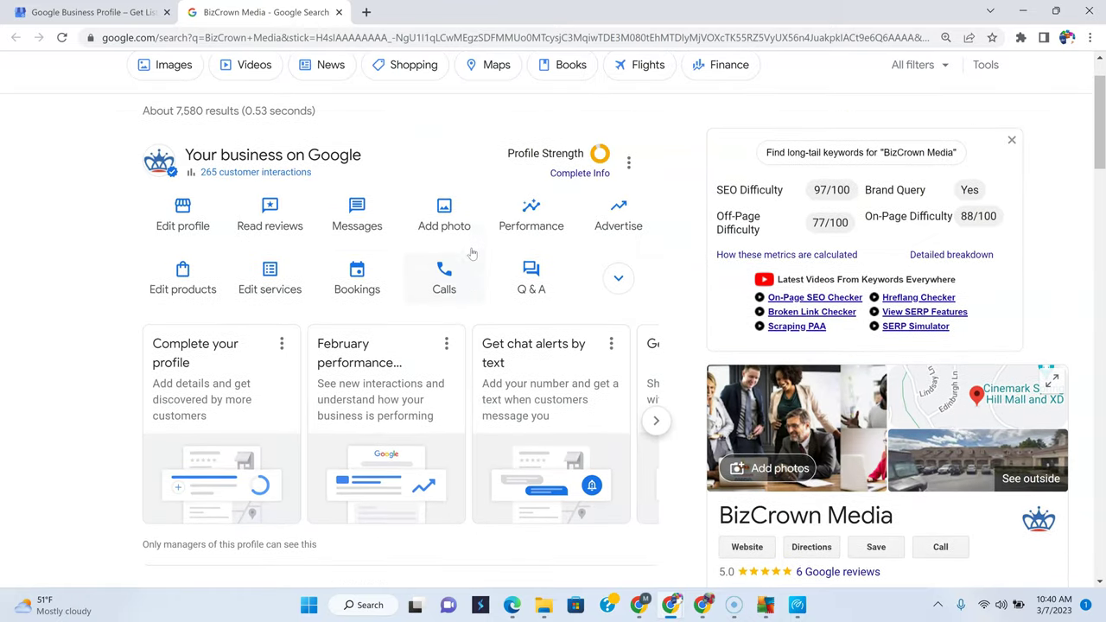
pyautogui.scroll(1, 471, 252)
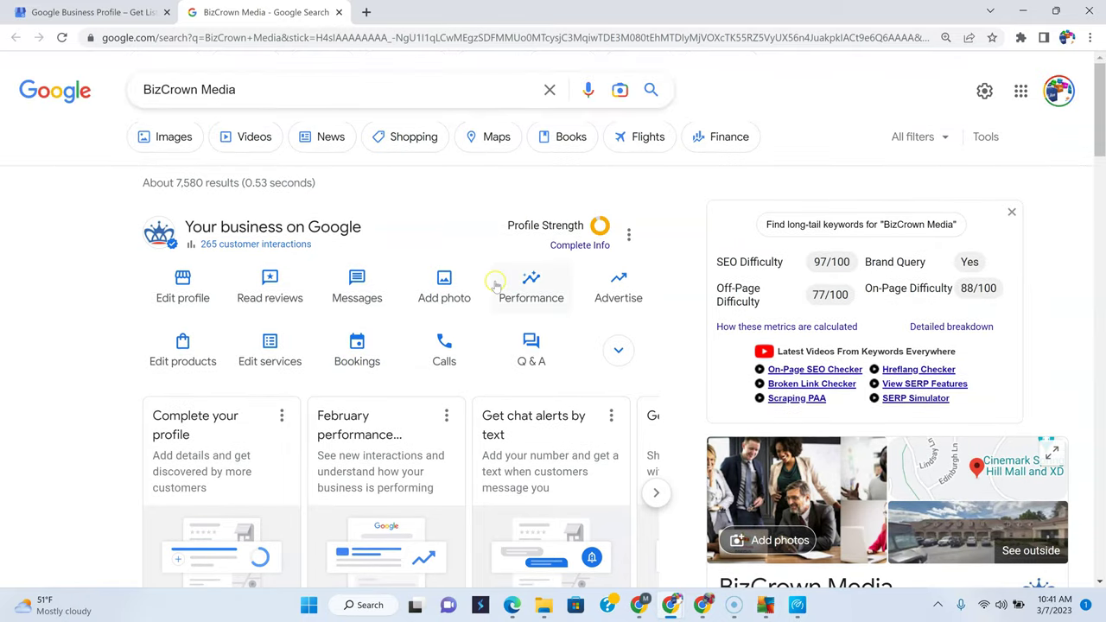
pyautogui.scroll(-4, 495, 284)
pyautogui.scroll(-4, 497, 283)
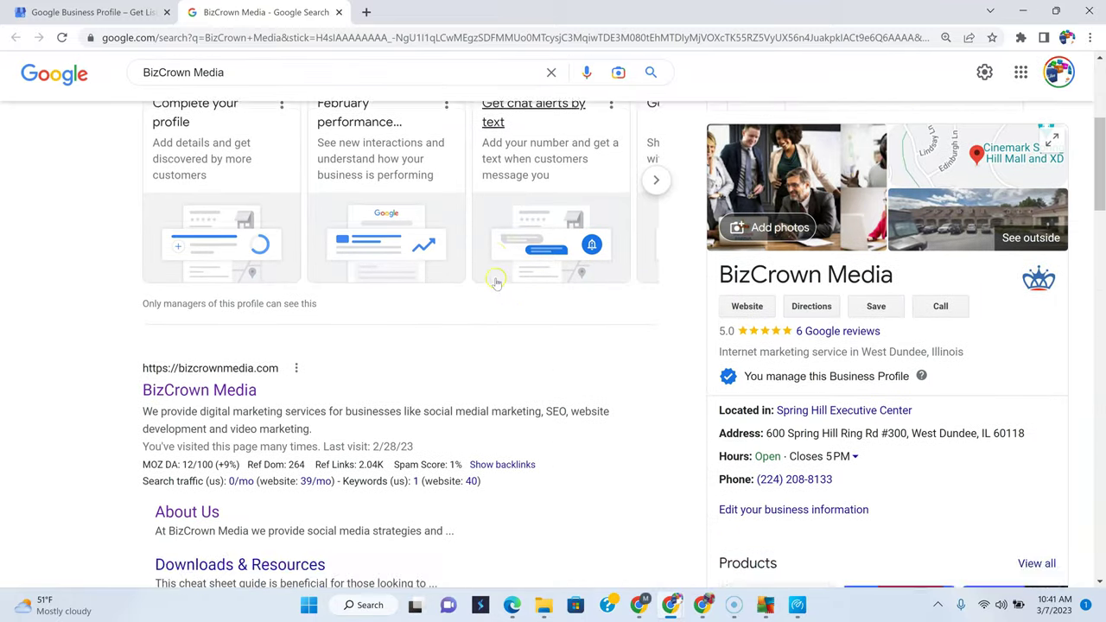
pyautogui.scroll(-6, 741, 331)
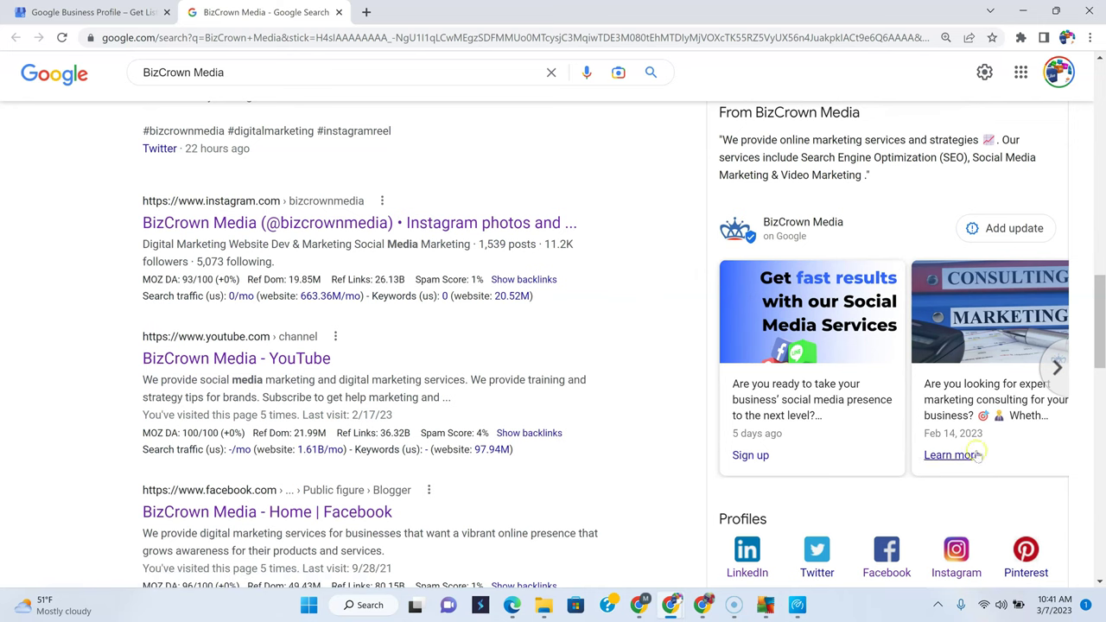
pyautogui.scroll(-1, 990, 238)
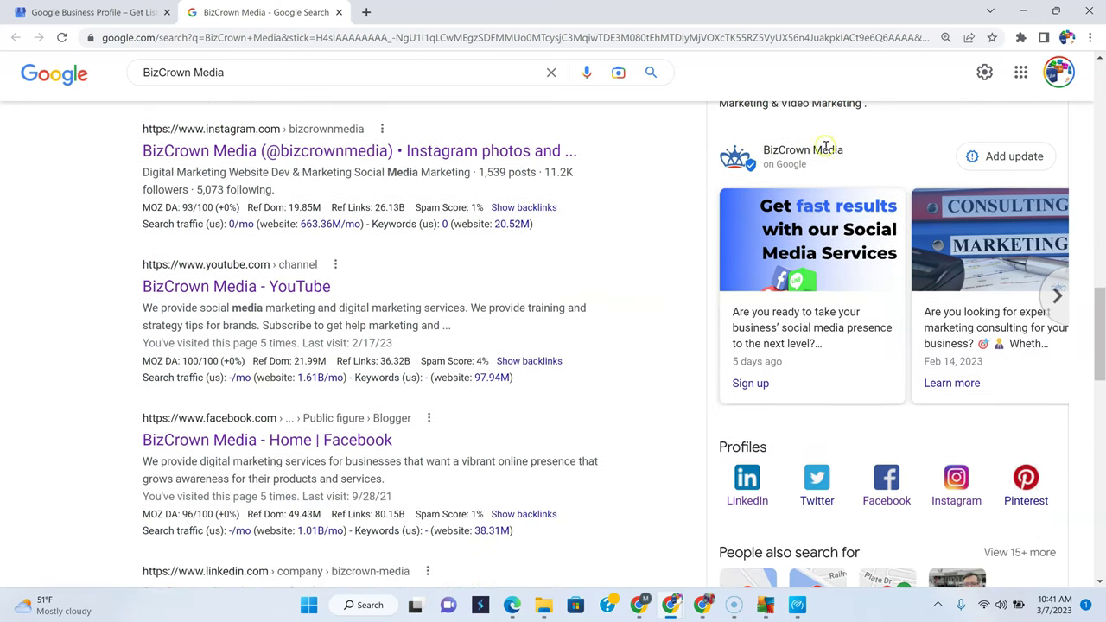
pyautogui.scroll(-1, 1026, 233)
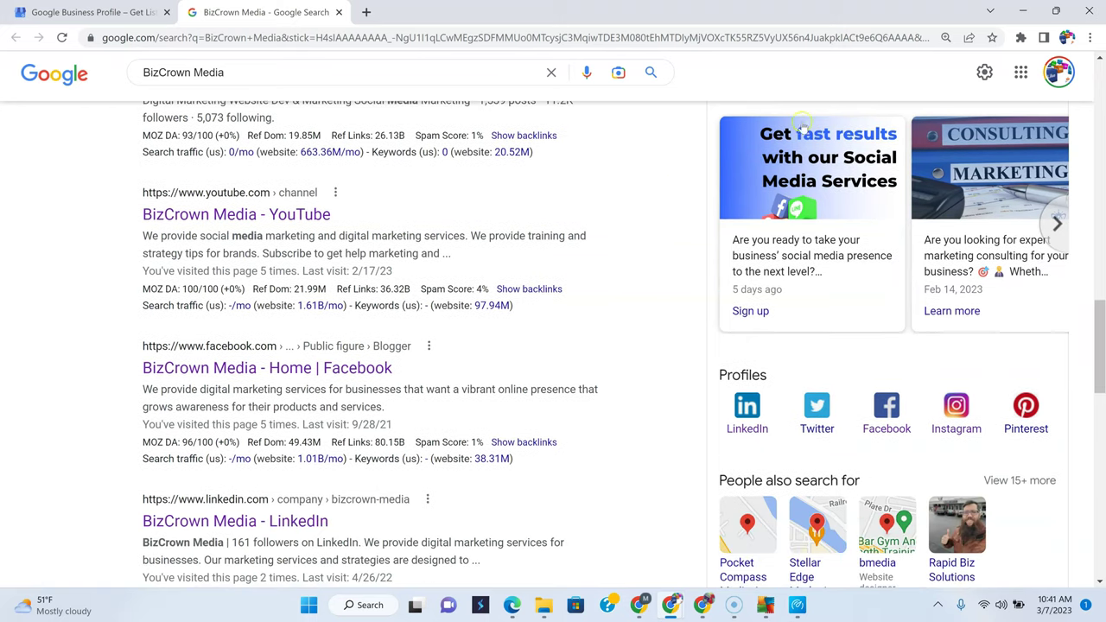
pyautogui.scroll(2, 869, 263)
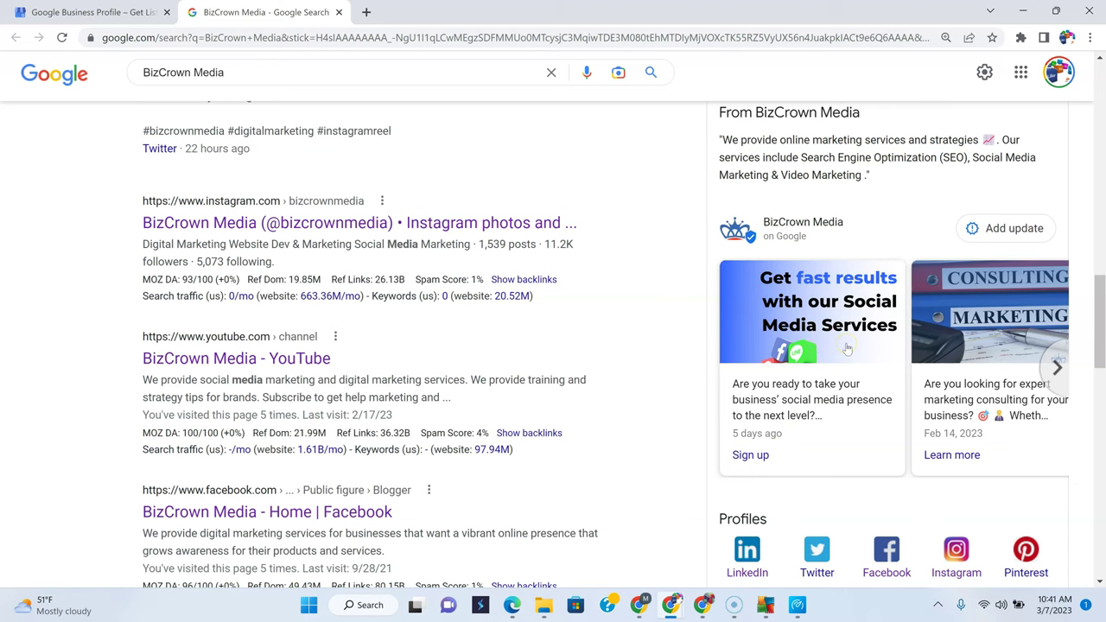
pyautogui.scroll(10, 848, 349)
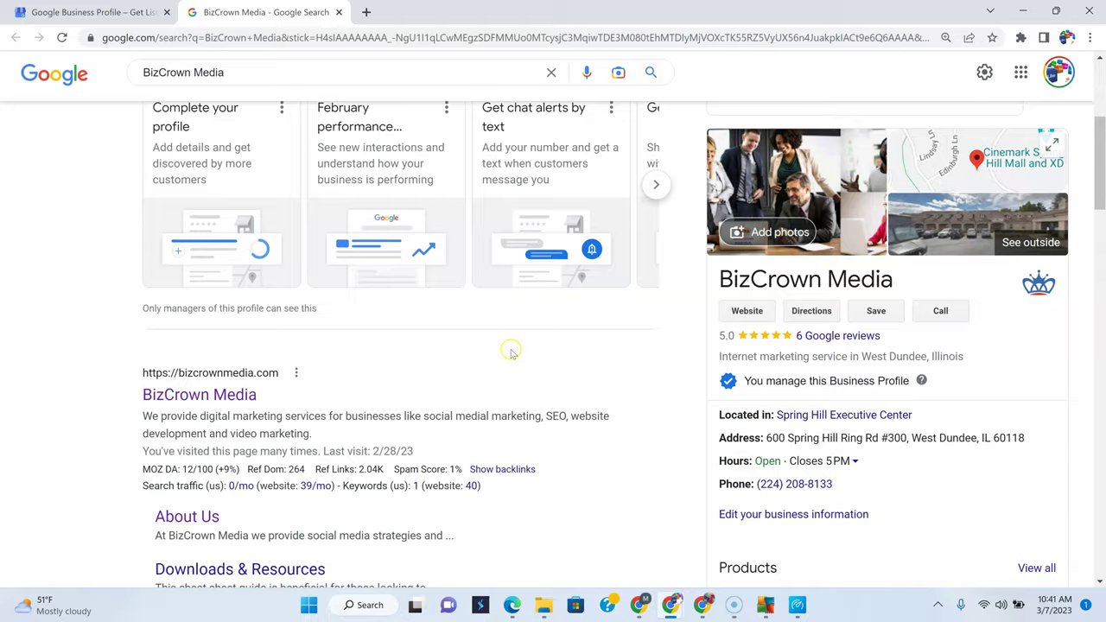
pyautogui.scroll(3, 511, 350)
pyautogui.scroll(-1, 605, 299)
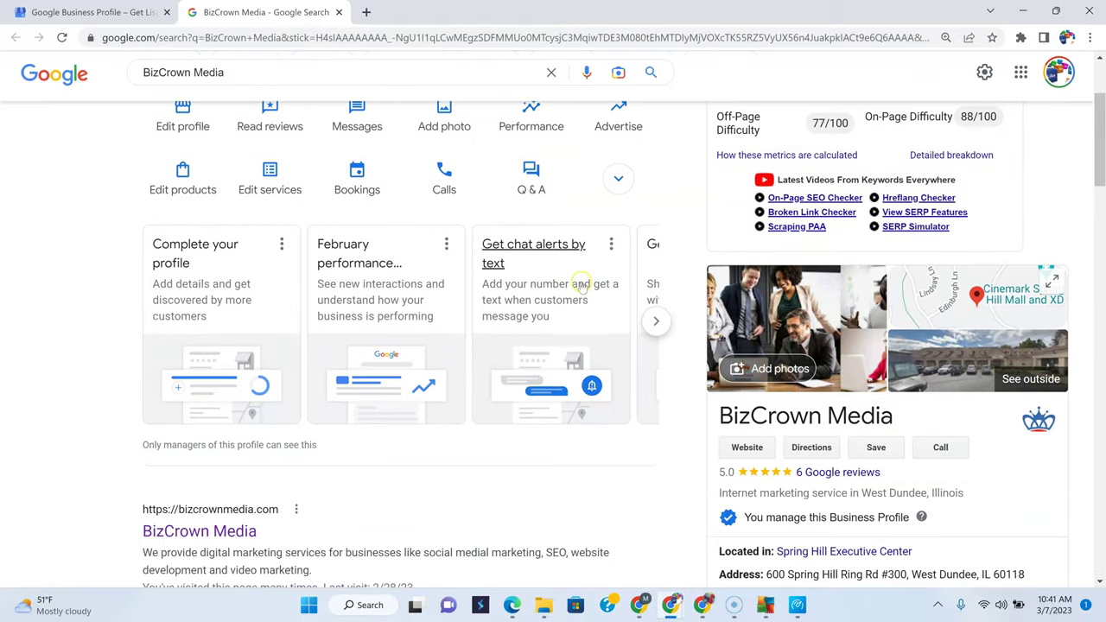
pyautogui.scroll(2, 581, 287)
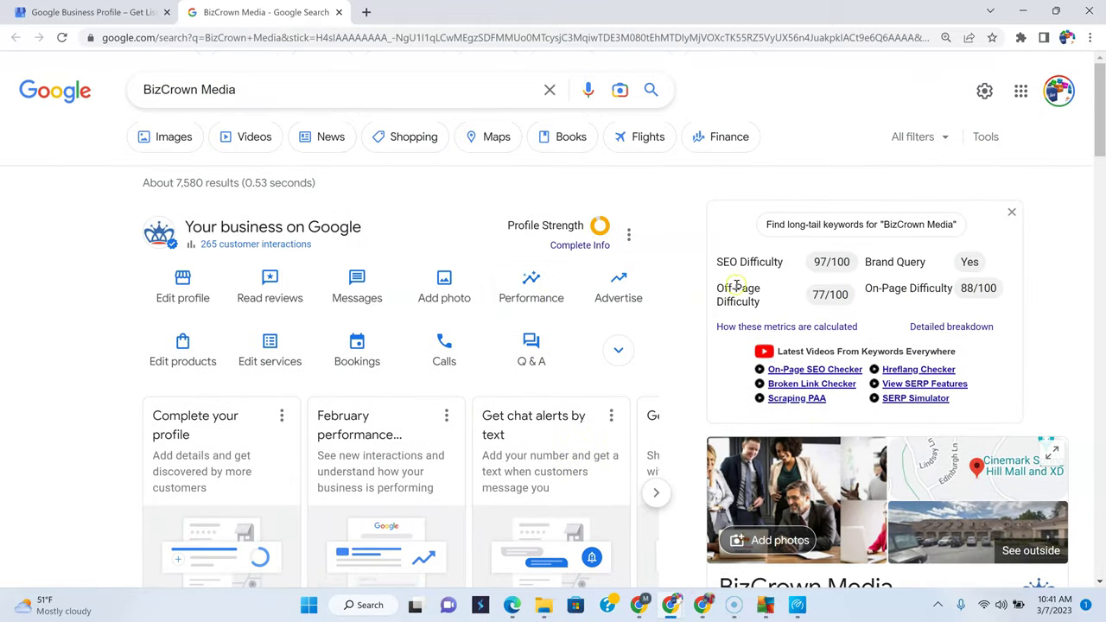
pyautogui.scroll(-15, 739, 288)
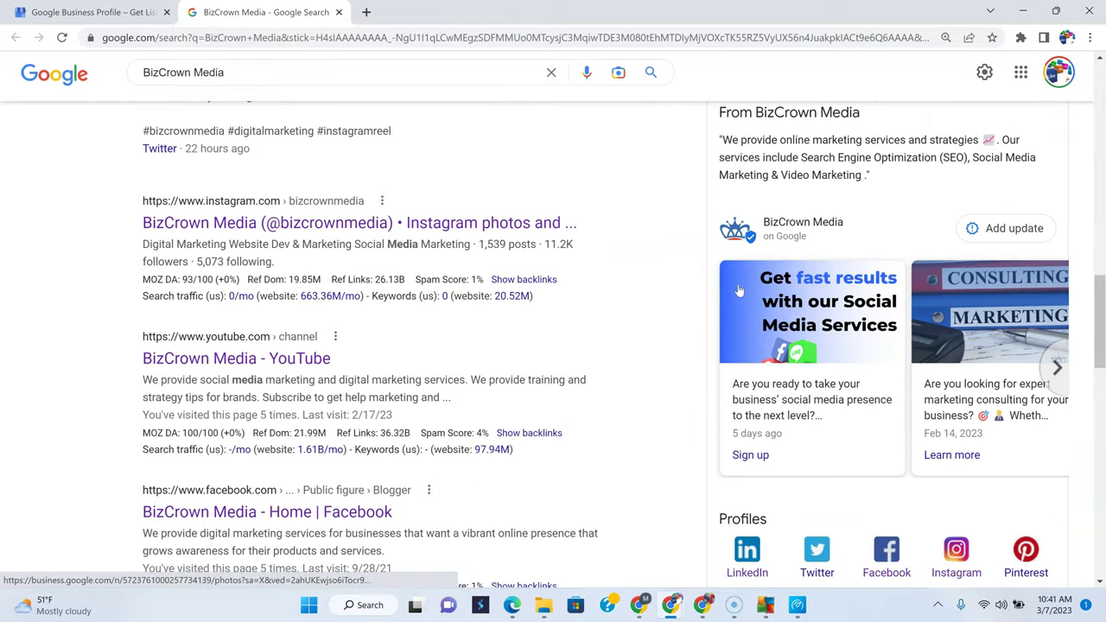
pyautogui.scroll(-3, 739, 290)
pyautogui.scroll(2, 739, 290)
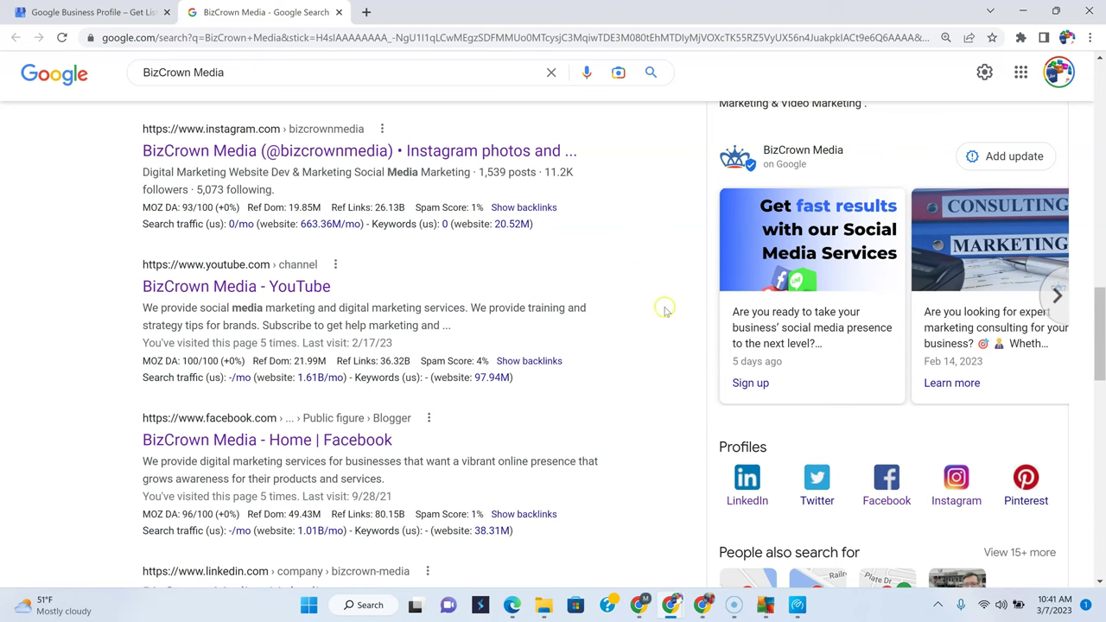
pyautogui.scroll(4, 495, 256)
pyautogui.scroll(8, 495, 255)
pyautogui.scroll(-13, 497, 254)
pyautogui.scroll(1, 498, 252)
pyautogui.scroll(15, 654, 285)
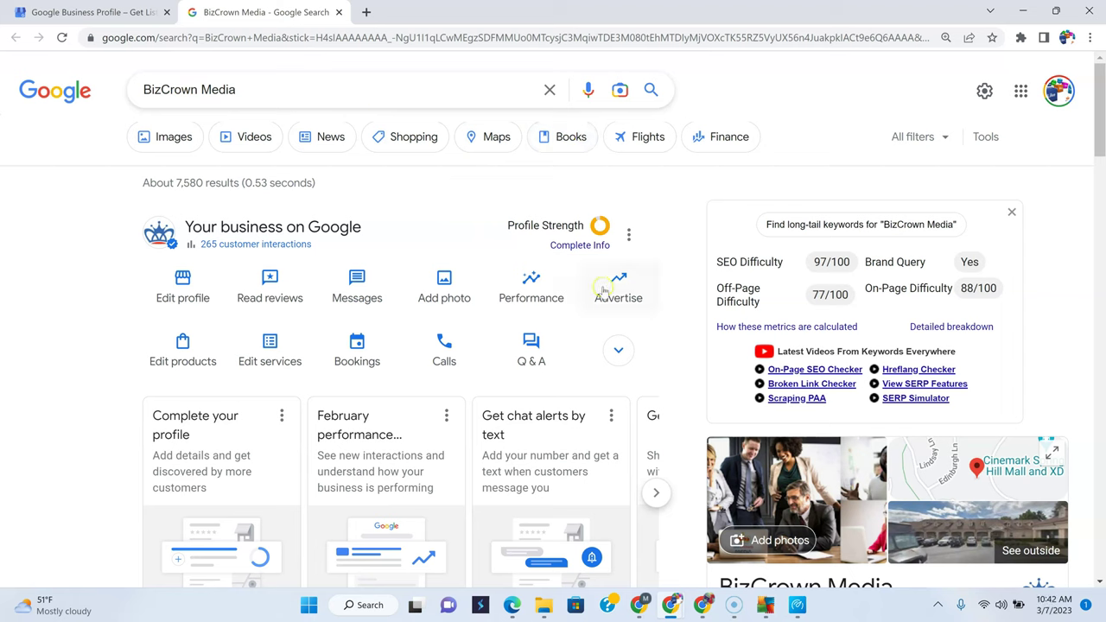
# Expand the panel's extra business actions and scroll down through the BizCrown Media results
pyautogui.click(616, 352)
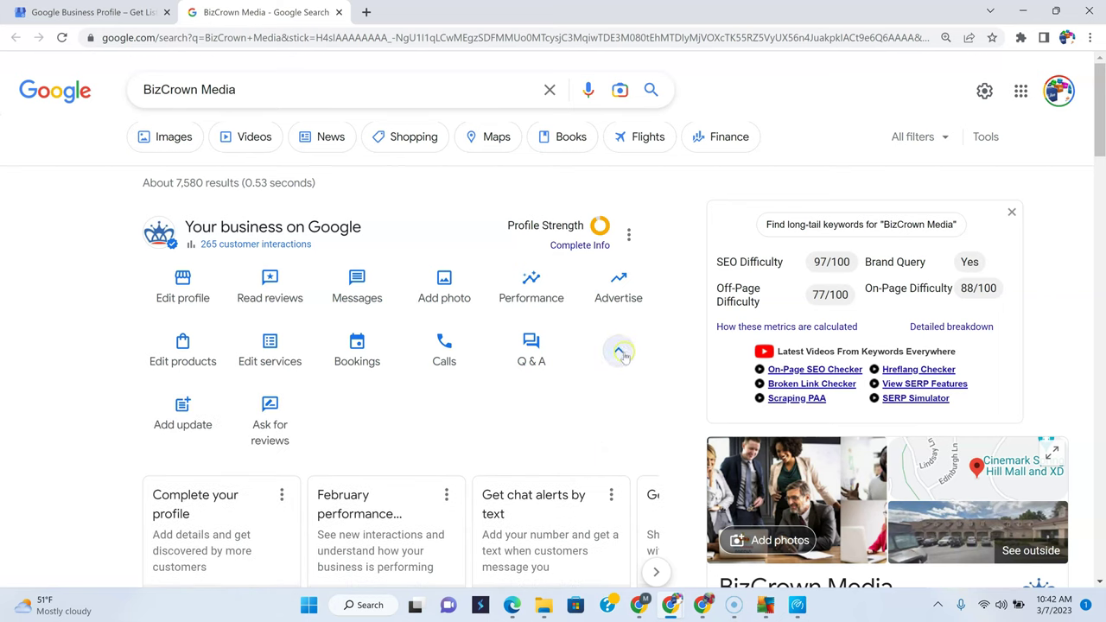
pyautogui.scroll(-1, 623, 353)
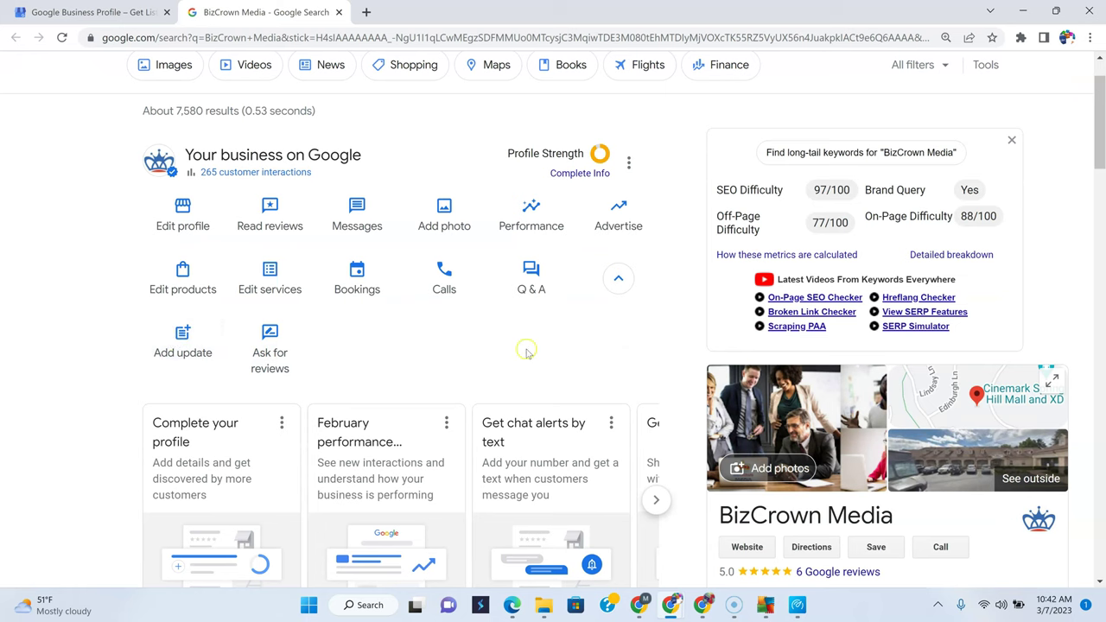
pyautogui.scroll(-4, 628, 365)
pyautogui.scroll(-6, 627, 370)
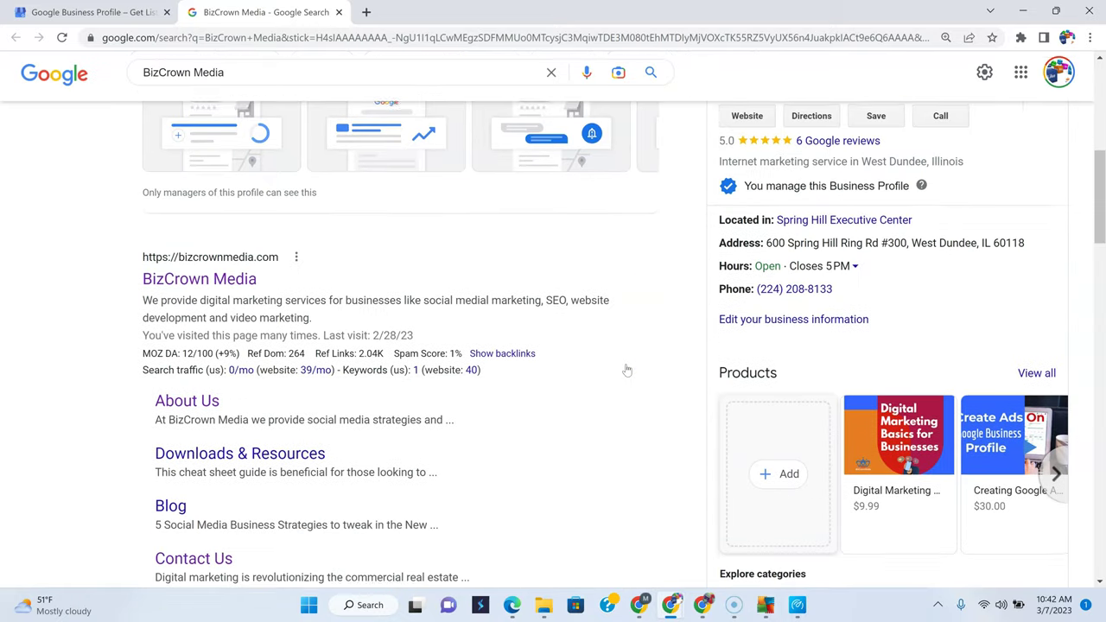
pyautogui.scroll(-4, 630, 367)
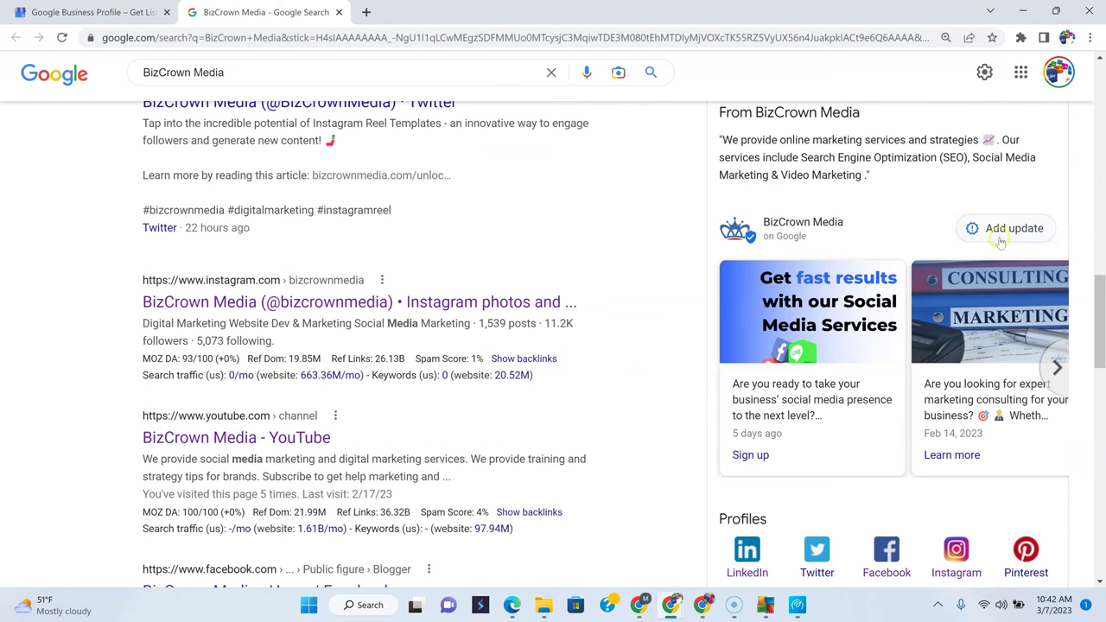
pyautogui.click(928, 272)
pyautogui.scroll(15, 856, 372)
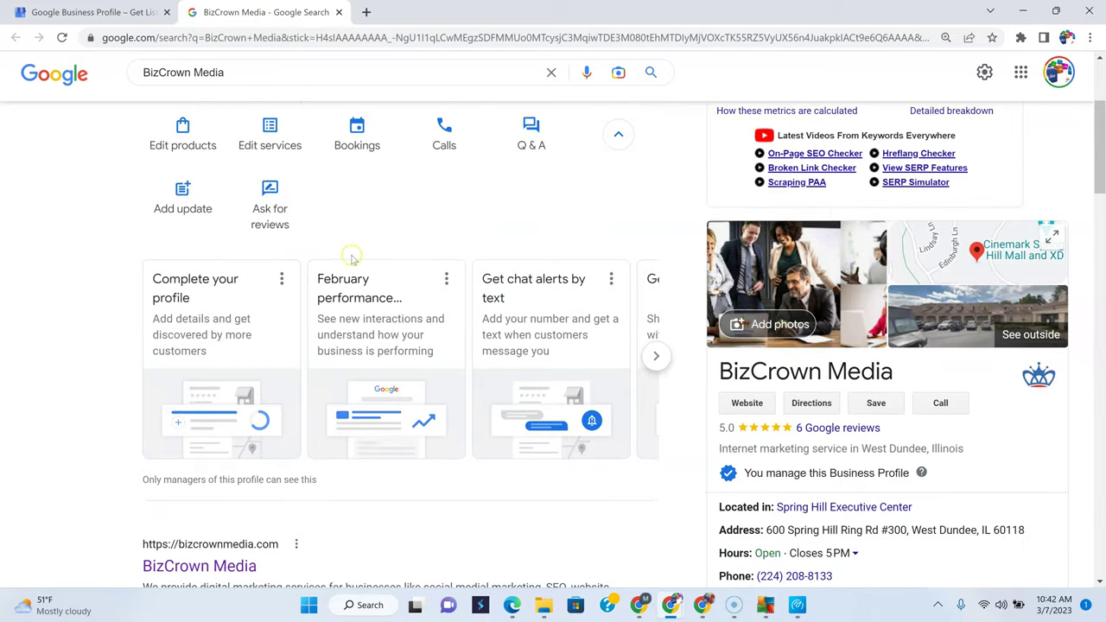
pyautogui.scroll(-10, 908, 380)
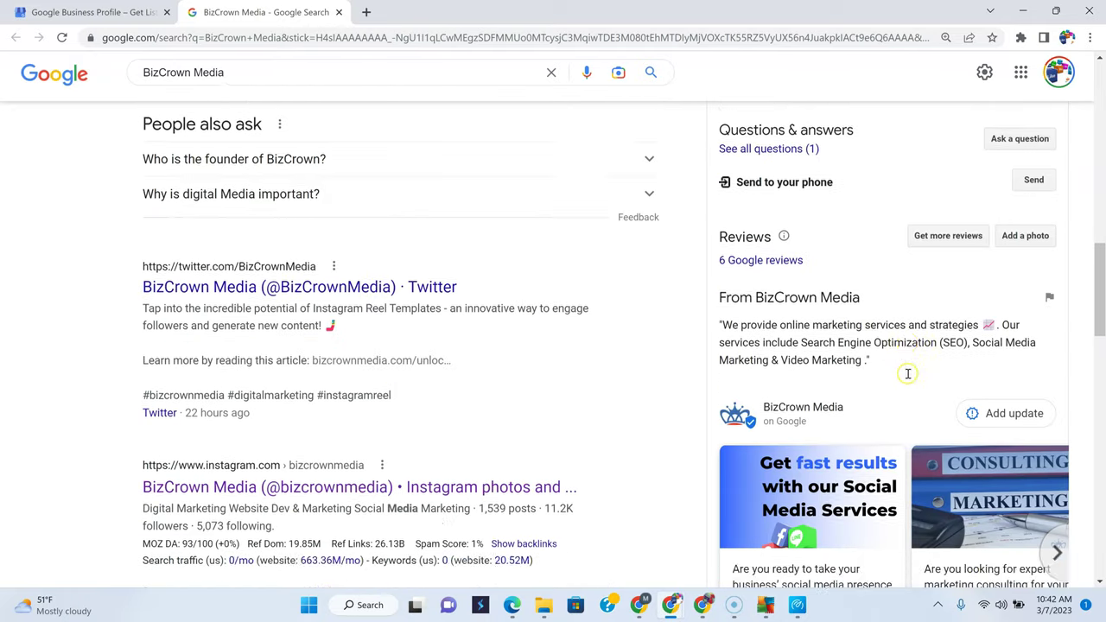
pyautogui.scroll(-2, 908, 374)
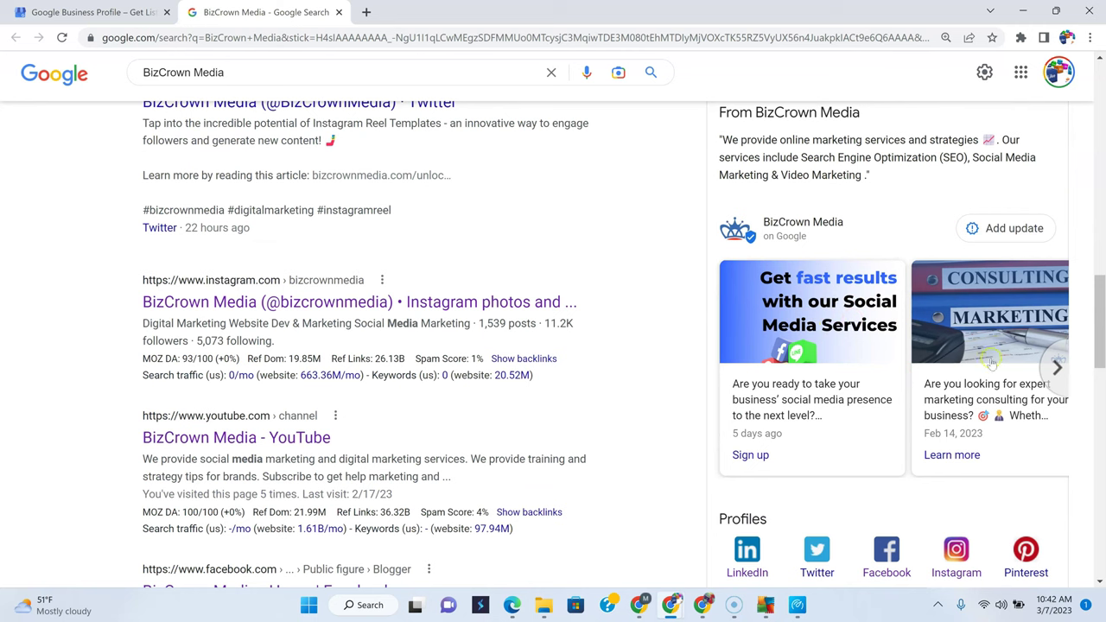
# Page through the From BizCrown Media post carousel, then return to the 'Your business on Google' panel
pyautogui.click(1059, 366)
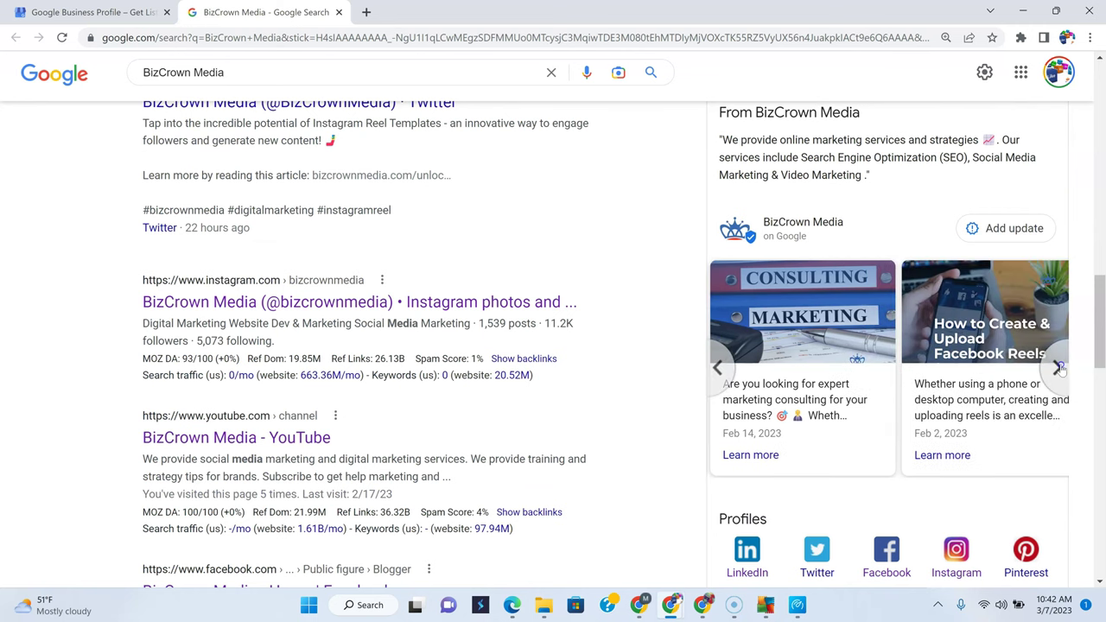
pyautogui.click(1059, 367)
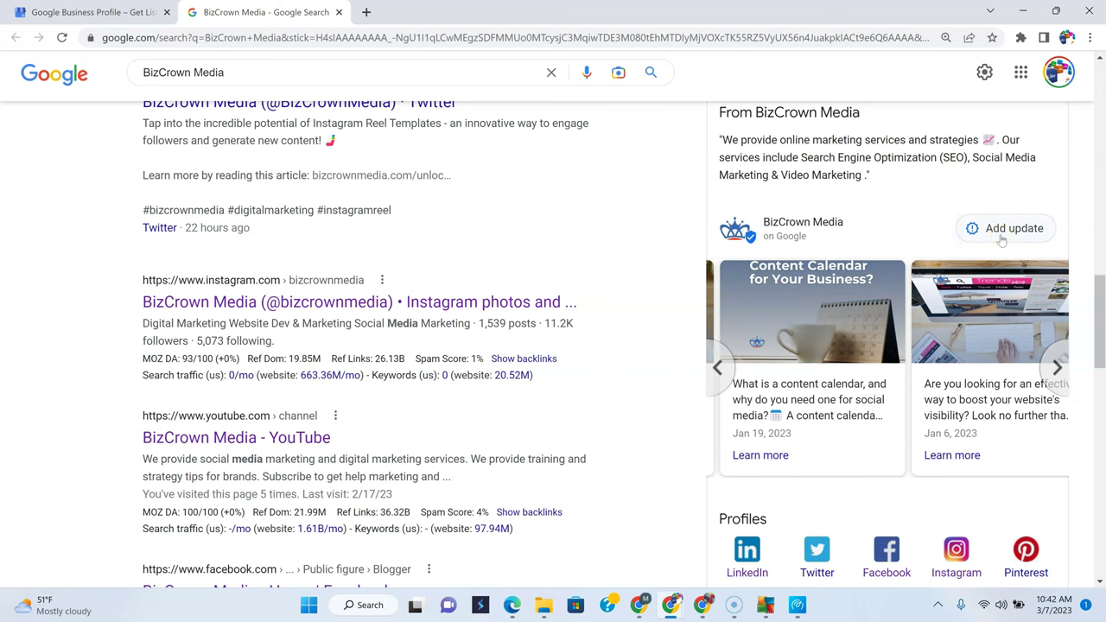
pyautogui.scroll(12, 778, 285)
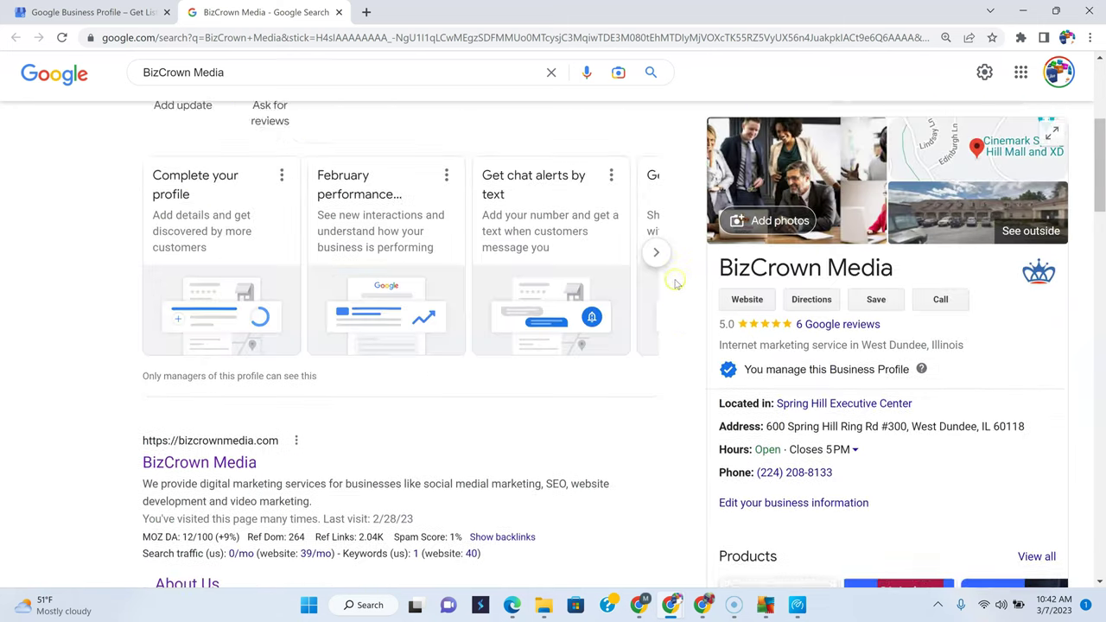
pyautogui.scroll(4, 676, 283)
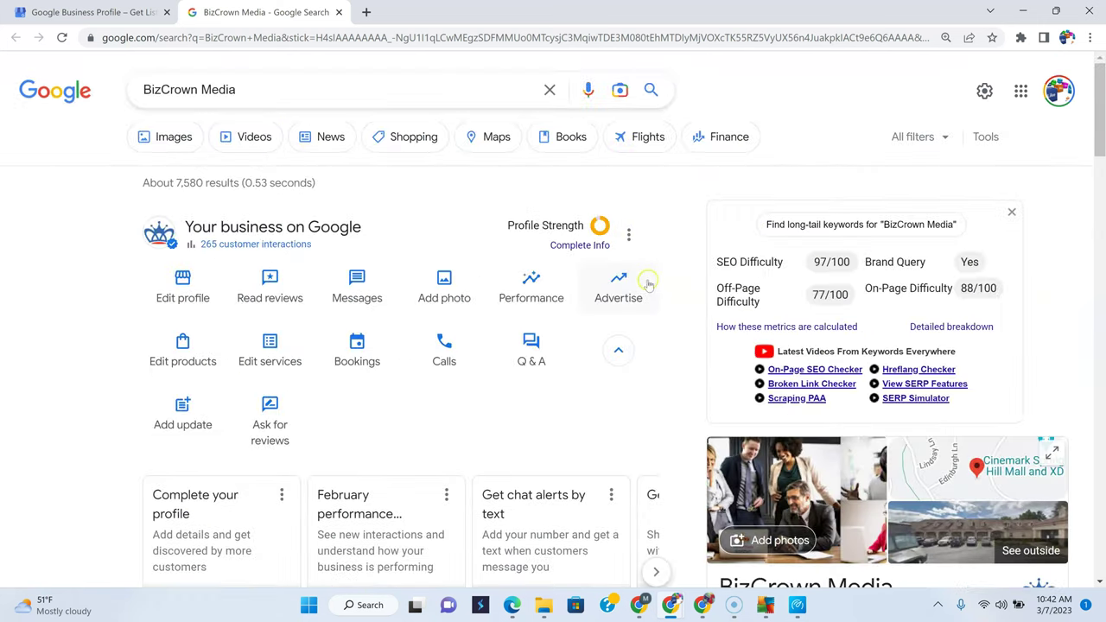
# Choose 'Add update' in the Your business on Google panel
pyautogui.click(176, 419)
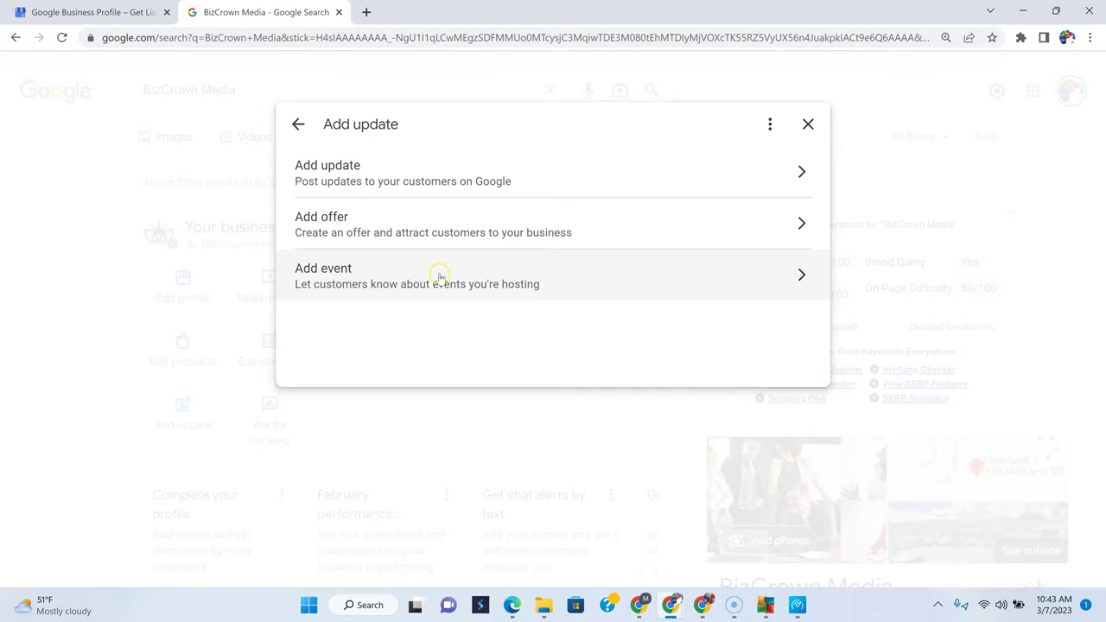
# Pick a standard update, leave its call-to-action button at None, and start in the description field
pyautogui.click(440, 183)
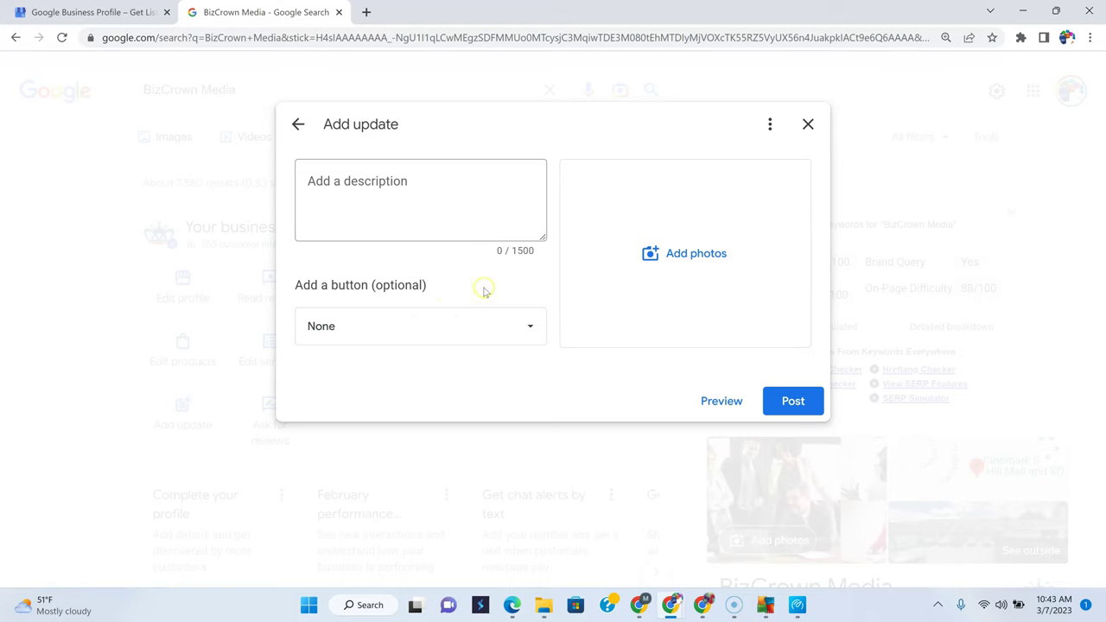
pyautogui.click(529, 329)
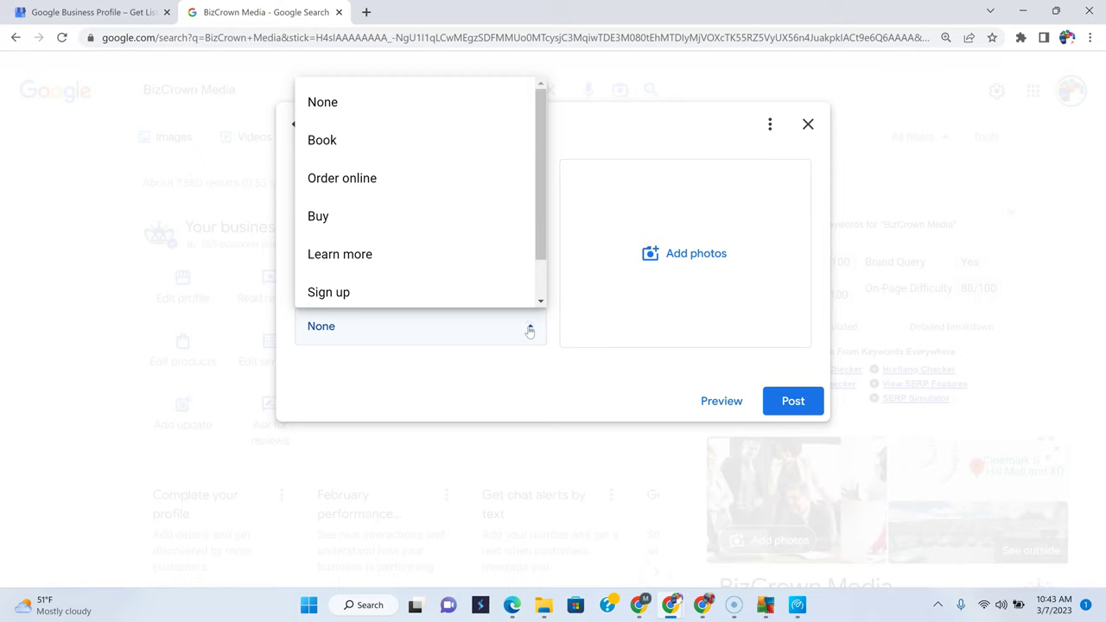
pyautogui.moveTo(541, 138)
pyautogui.mouseDown()
pyautogui.moveTo(538, 186)
pyautogui.moveTo(535, 117)
pyautogui.mouseUp()
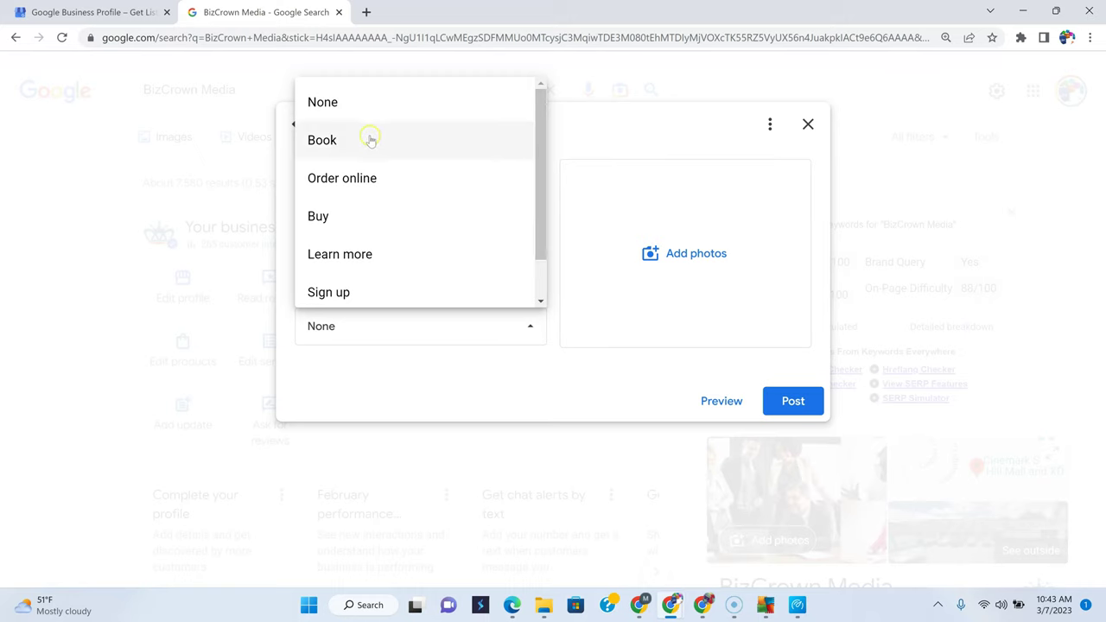
pyautogui.scroll(-1, 394, 222)
pyautogui.scroll(1, 395, 224)
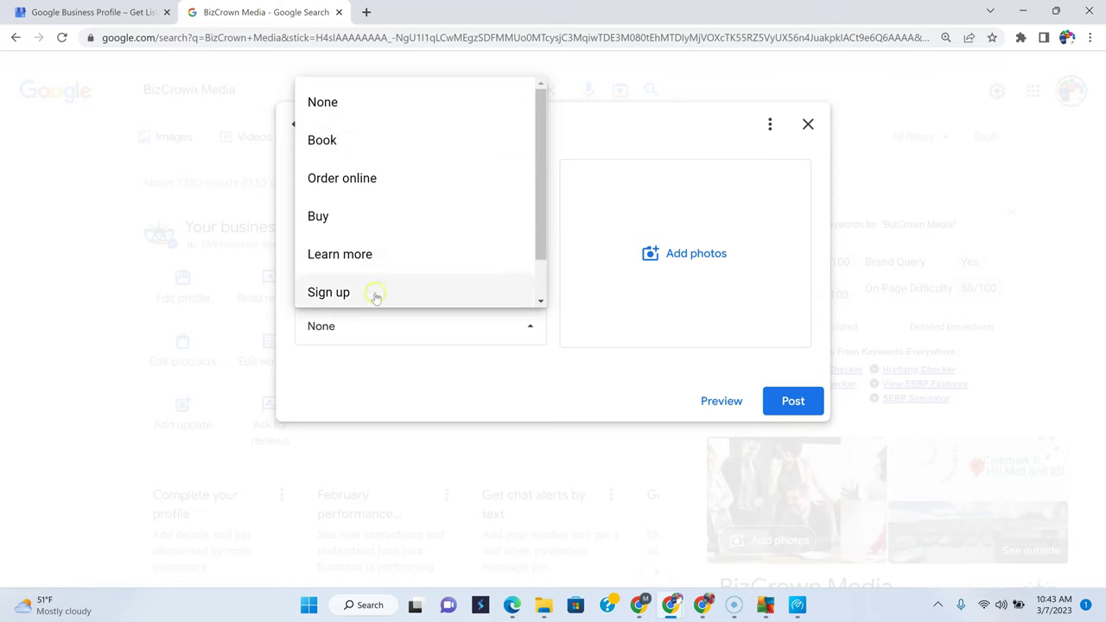
pyautogui.scroll(-1, 375, 292)
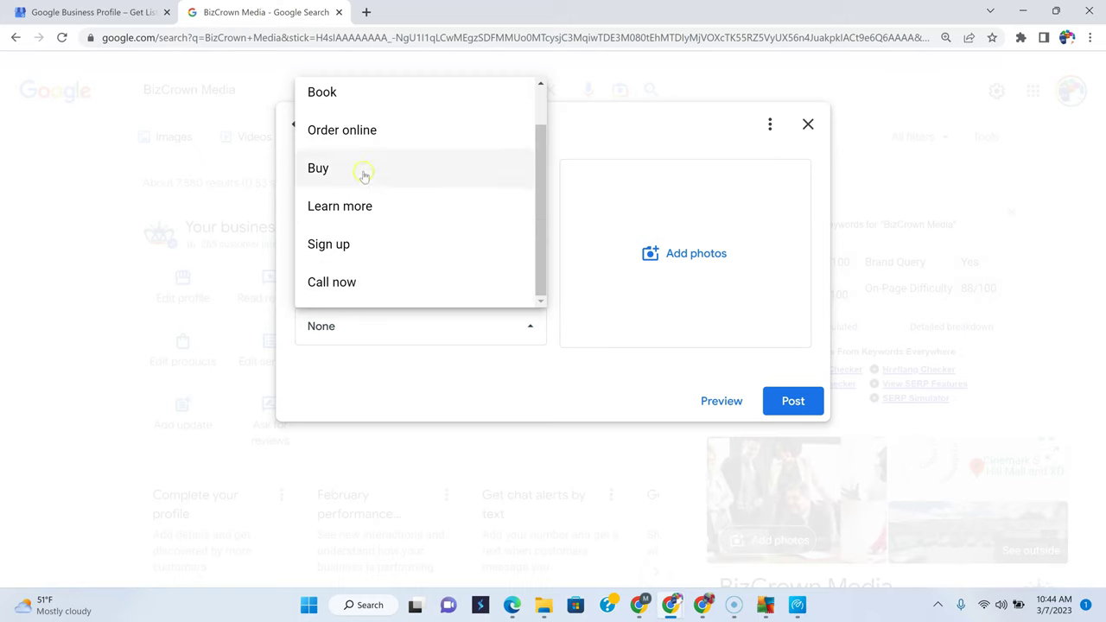
pyautogui.click(400, 387)
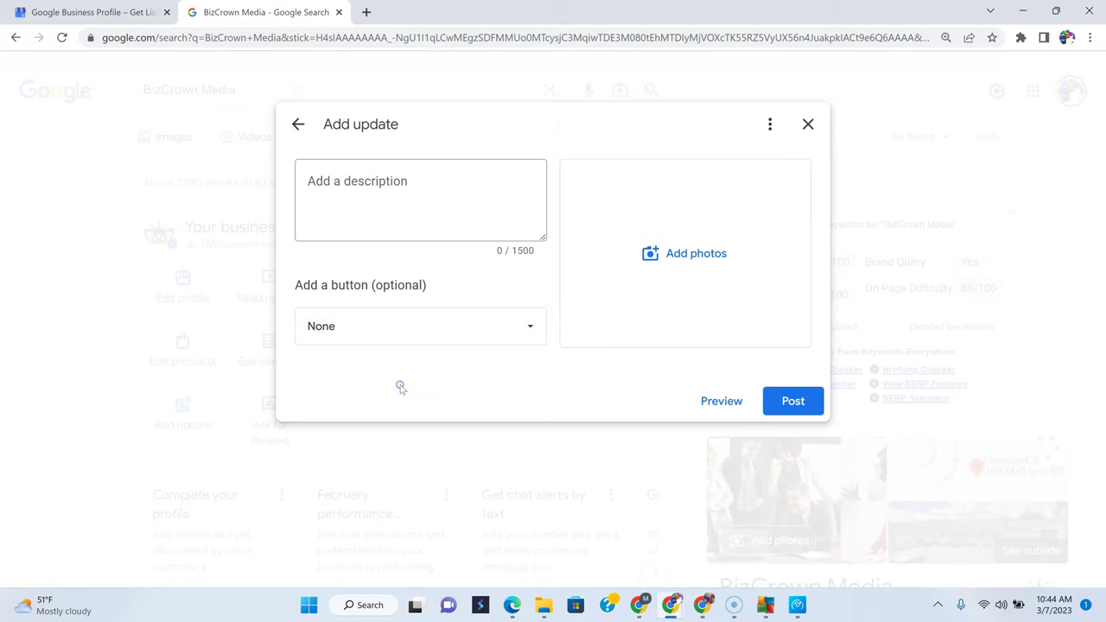
pyautogui.click(335, 195)
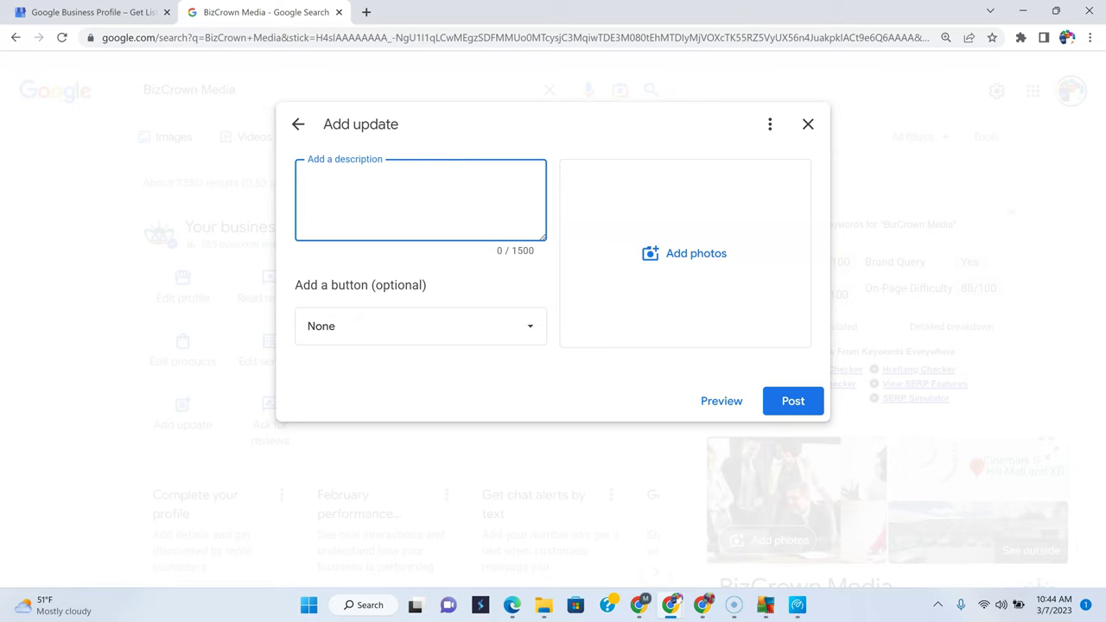
# Dock the Jasper tab beside the update form and generate the Google My Business Offer Post
pyautogui.moveTo(1105, 109); pyautogui.dragTo(690, 23)
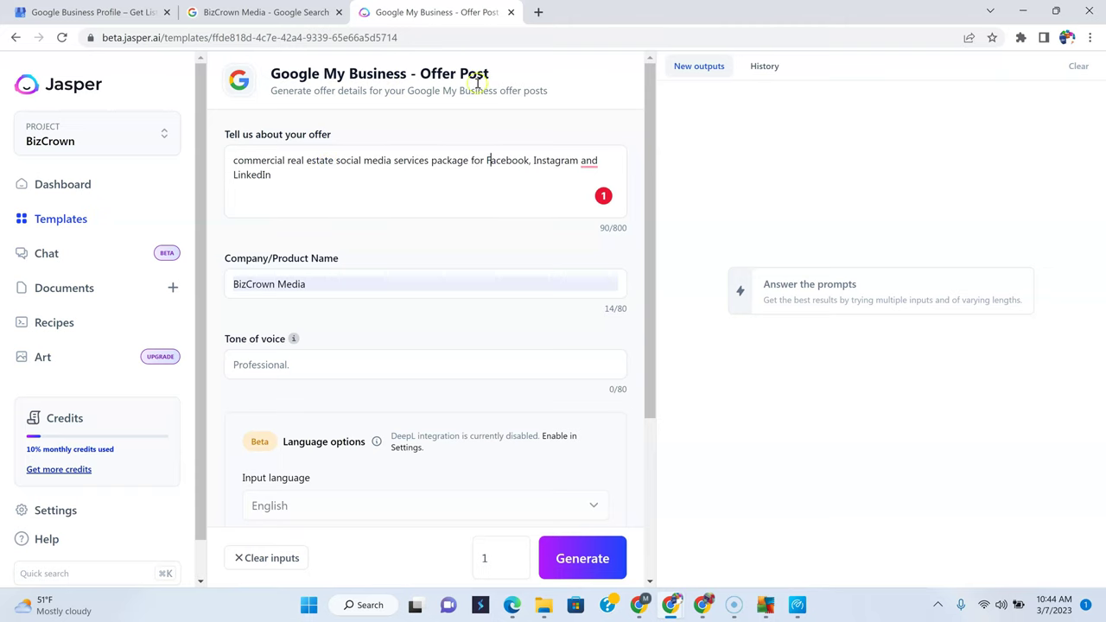
pyautogui.click(261, 12)
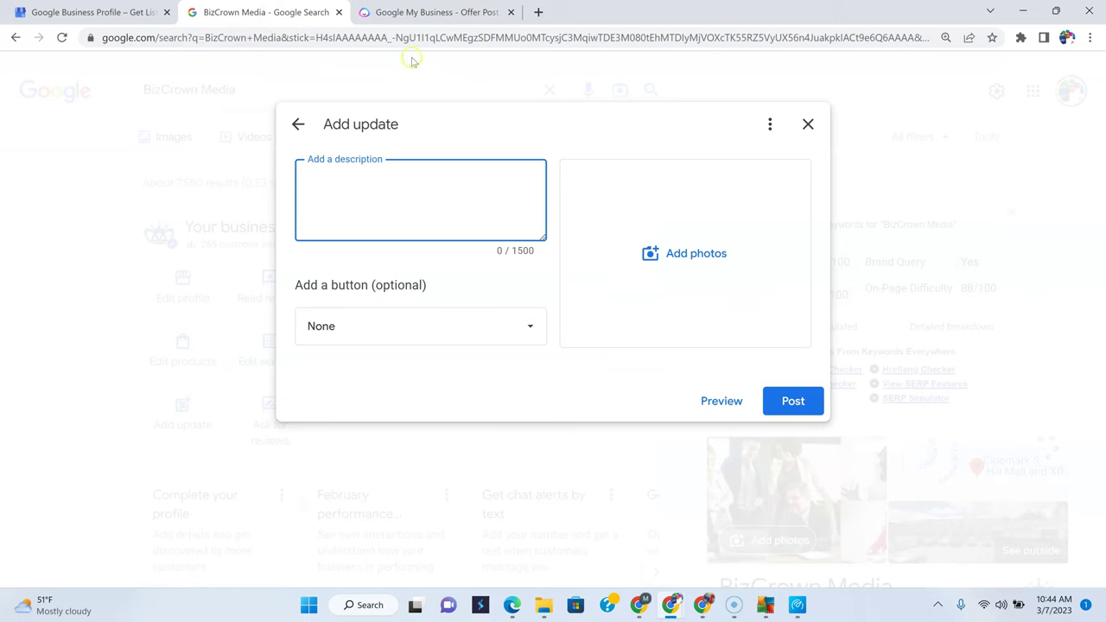
pyautogui.click(414, 13)
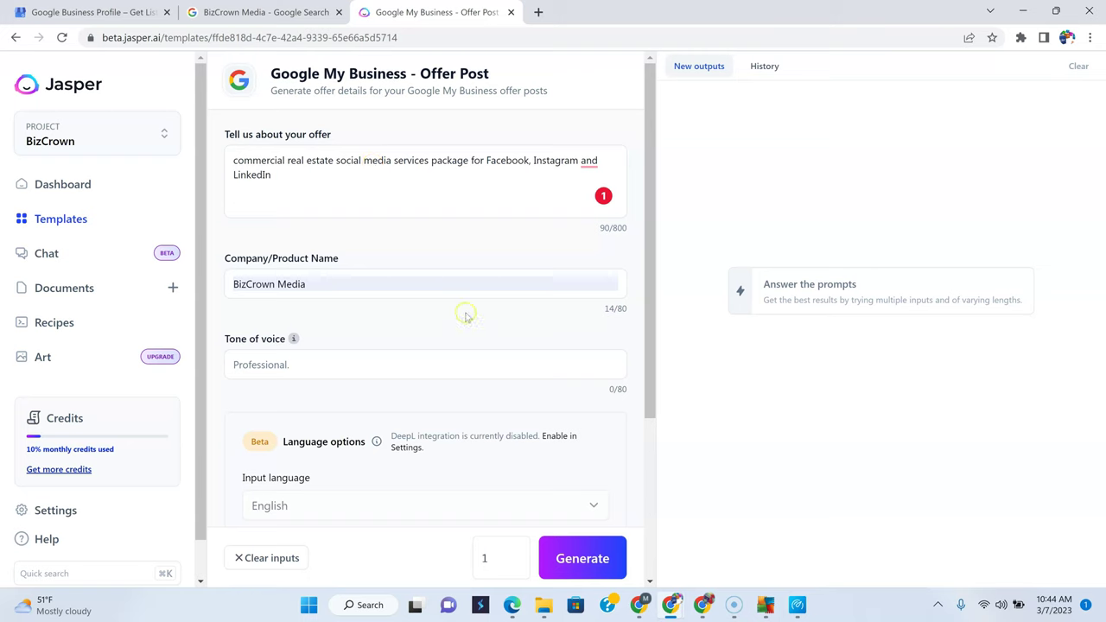
pyautogui.click(598, 564)
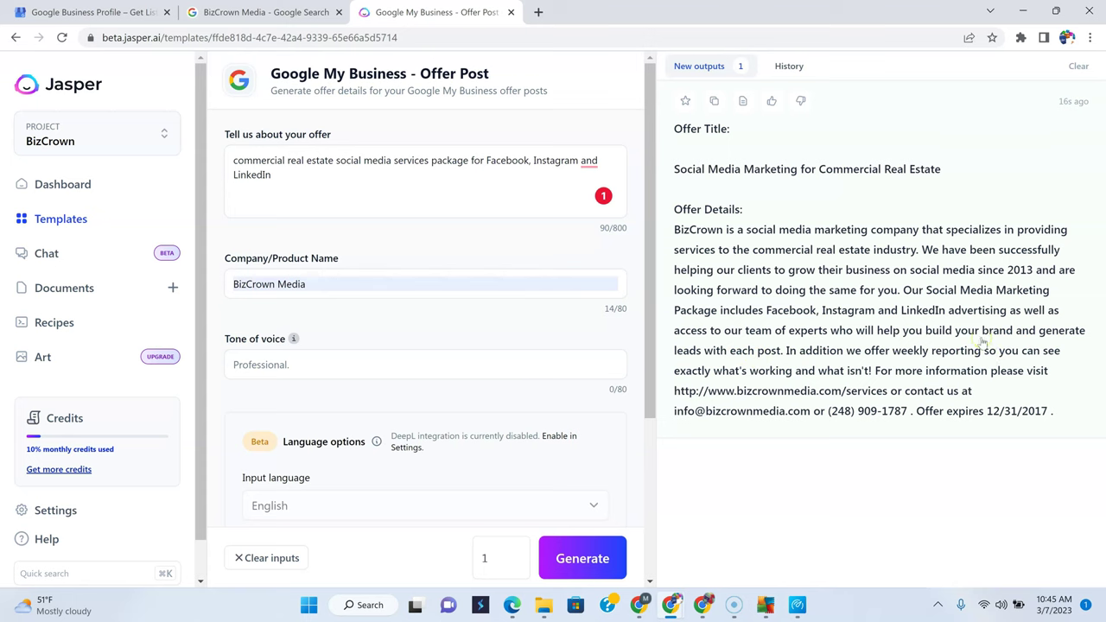
# Open the generated offer in Jasper's editor and select its details up to 'For more information'
pyautogui.click(850, 331)
pyautogui.click(886, 322)
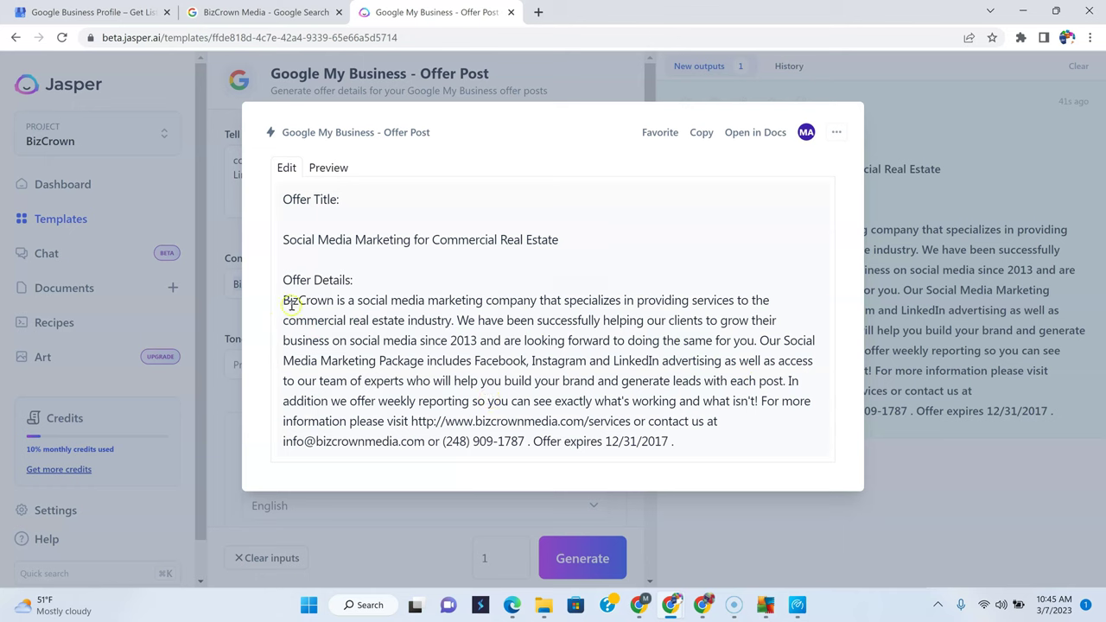
pyautogui.moveTo(284, 300); pyautogui.dragTo(347, 421)
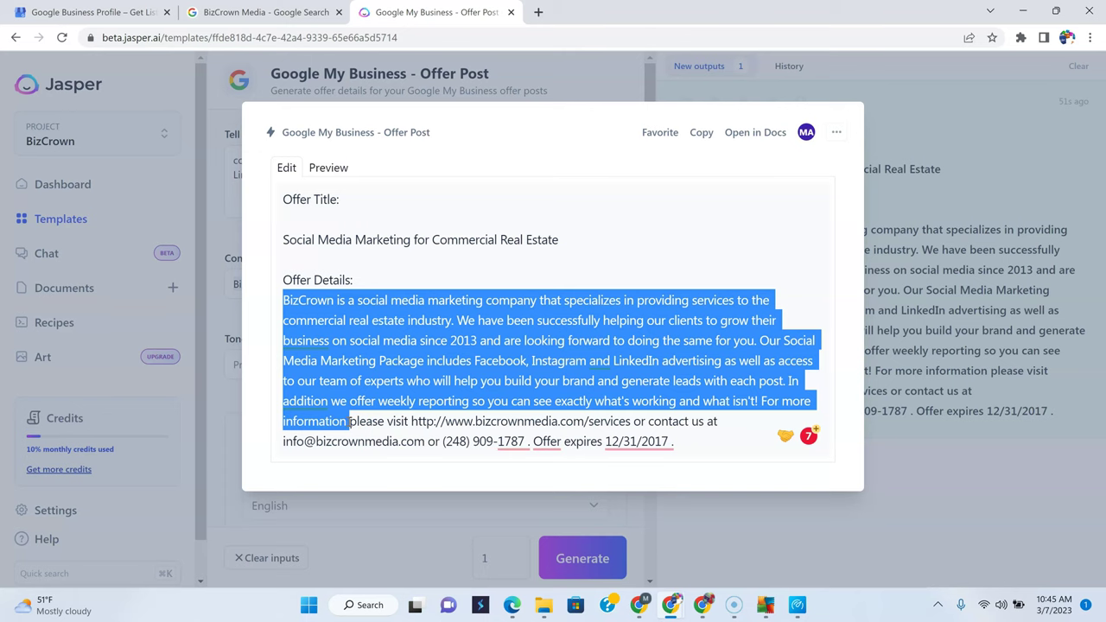
# Paste the copied offer text into the update description (583/1500) and check it in Preview
pyautogui.hotkey('ctrl', 'c')
pyautogui.click(259, 12)
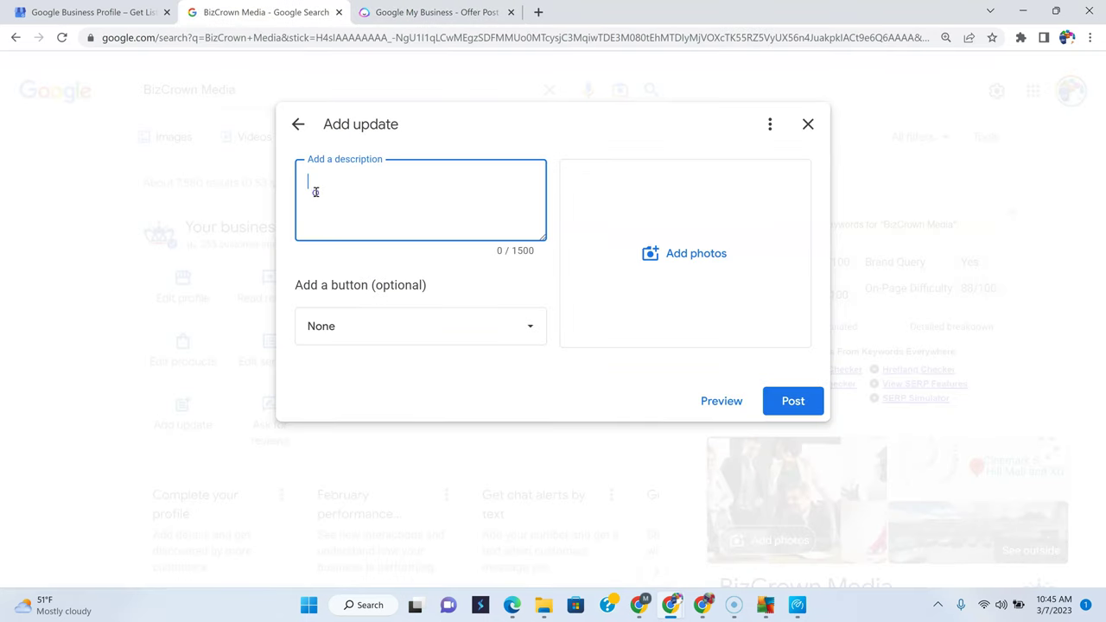
pyautogui.hotkey('ctrl', 'v')
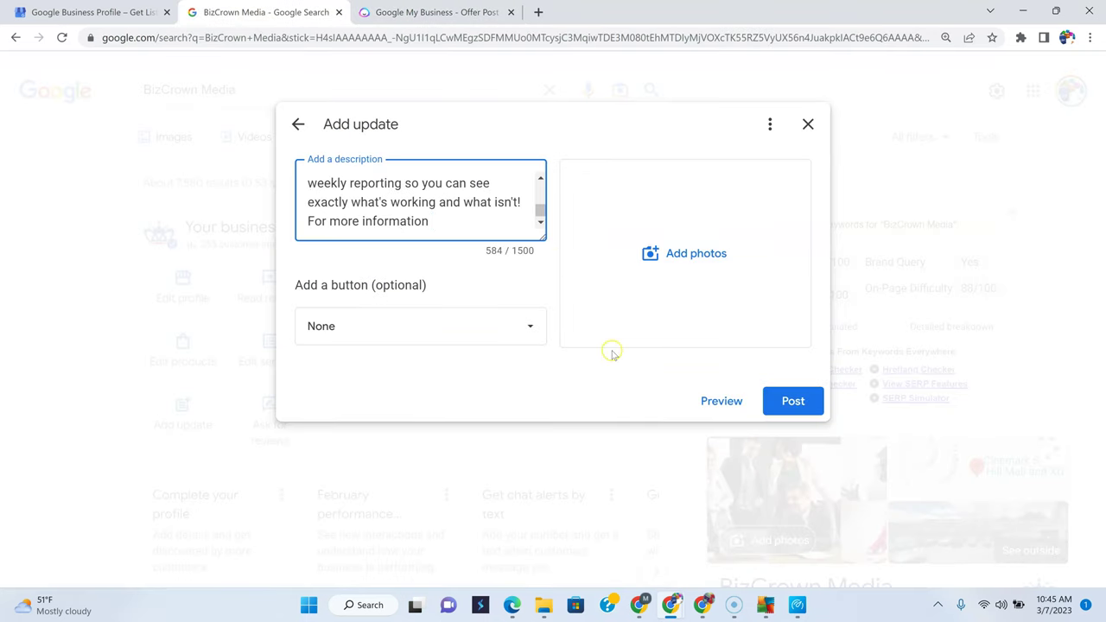
pyautogui.click(707, 402)
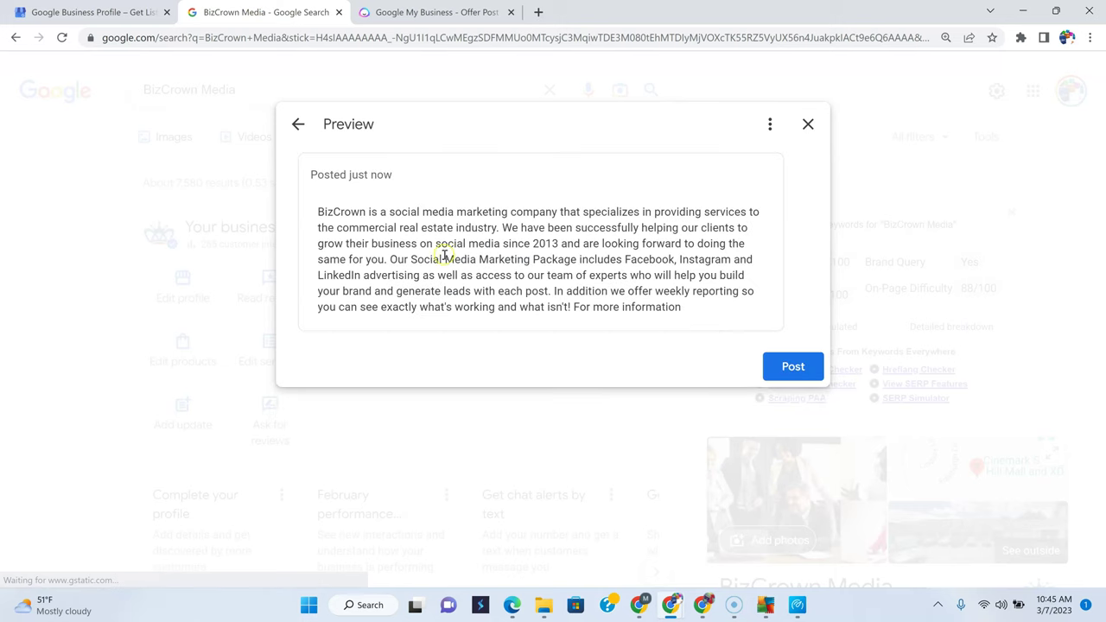
pyautogui.click(298, 124)
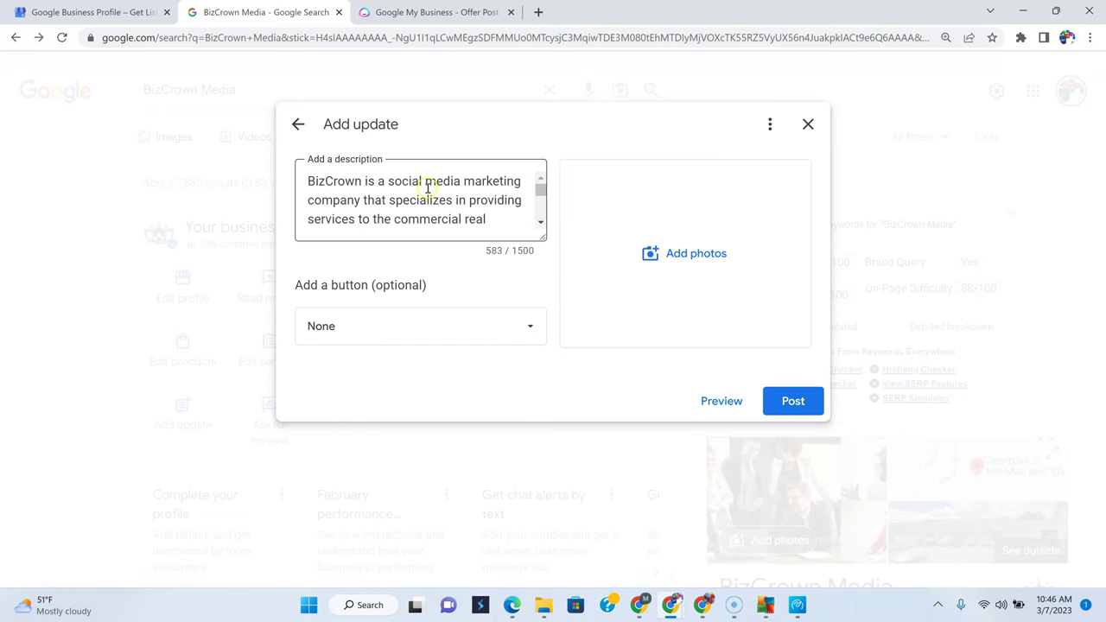
# Enlarge the description box and insert 'help' so the text reads 'help generate leads'
pyautogui.moveTo(541, 189); pyautogui.dragTo(540, 197)
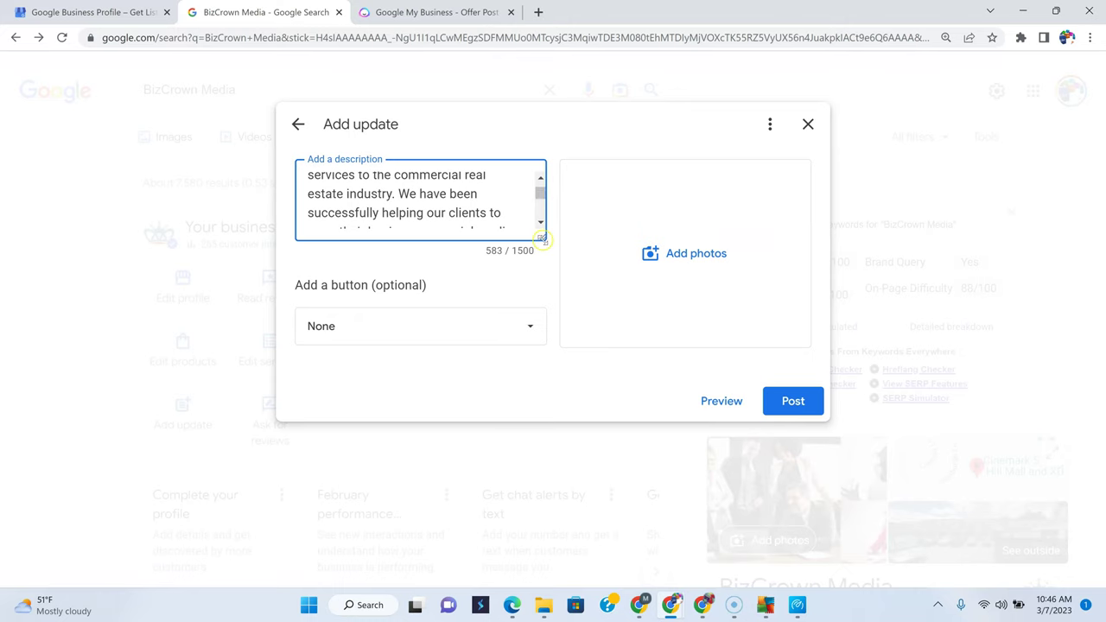
pyautogui.moveTo(542, 238); pyautogui.dragTo(572, 397)
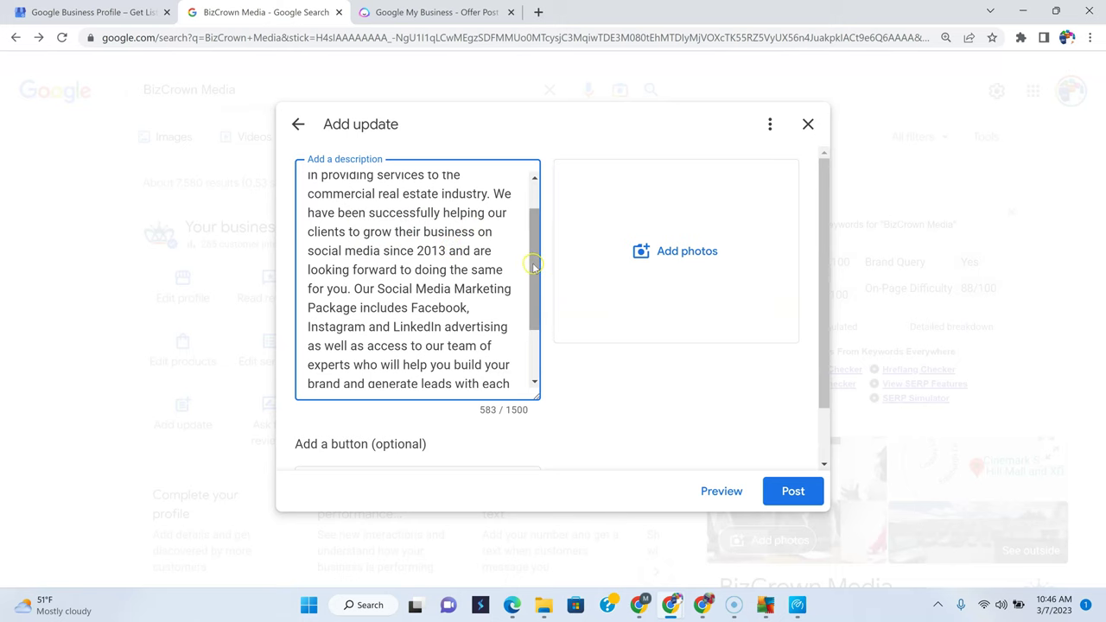
pyautogui.moveTo(533, 263); pyautogui.dragTo(533, 296)
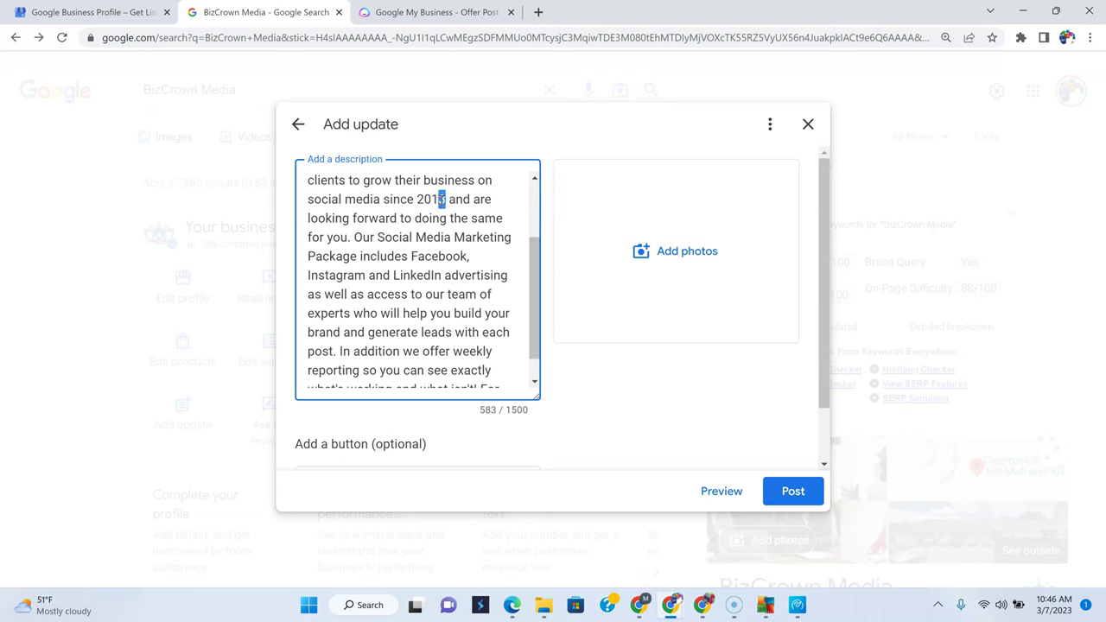
pyautogui.click(441, 198)
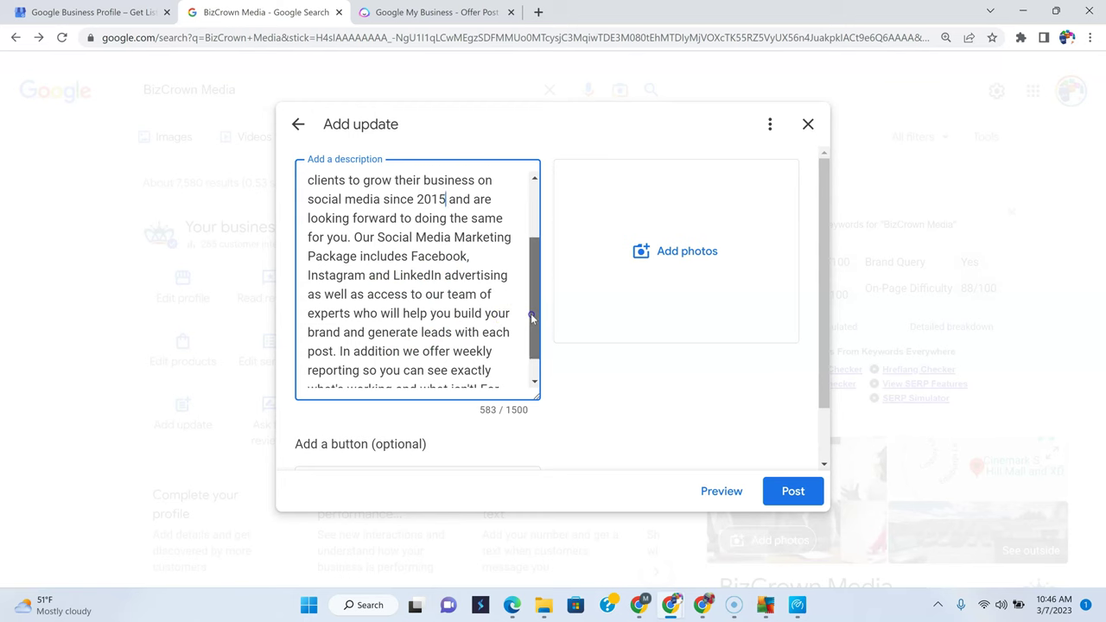
pyautogui.moveTo(531, 318); pyautogui.dragTo(529, 344)
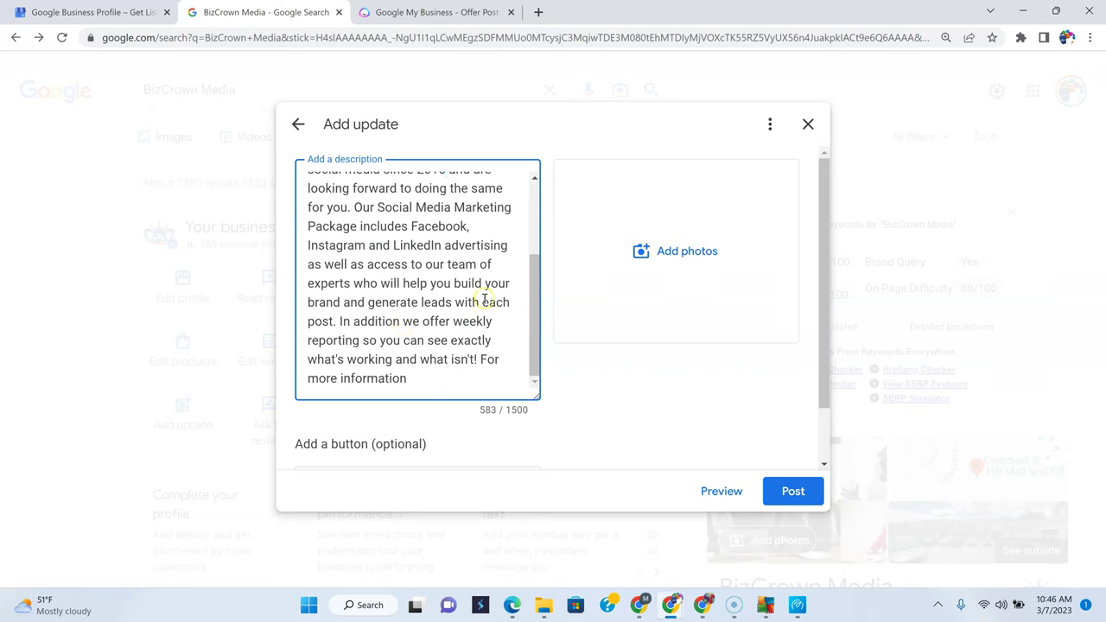
pyautogui.click(366, 302)
pyautogui.write('help')
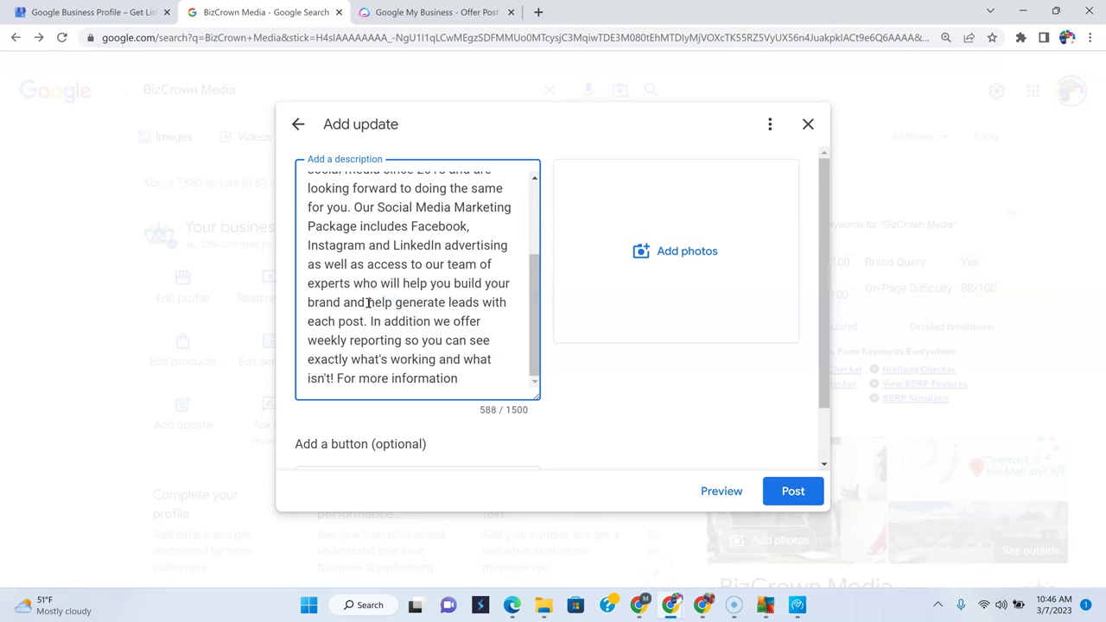
pyautogui.moveTo(481, 303); pyautogui.dragTo(428, 328)
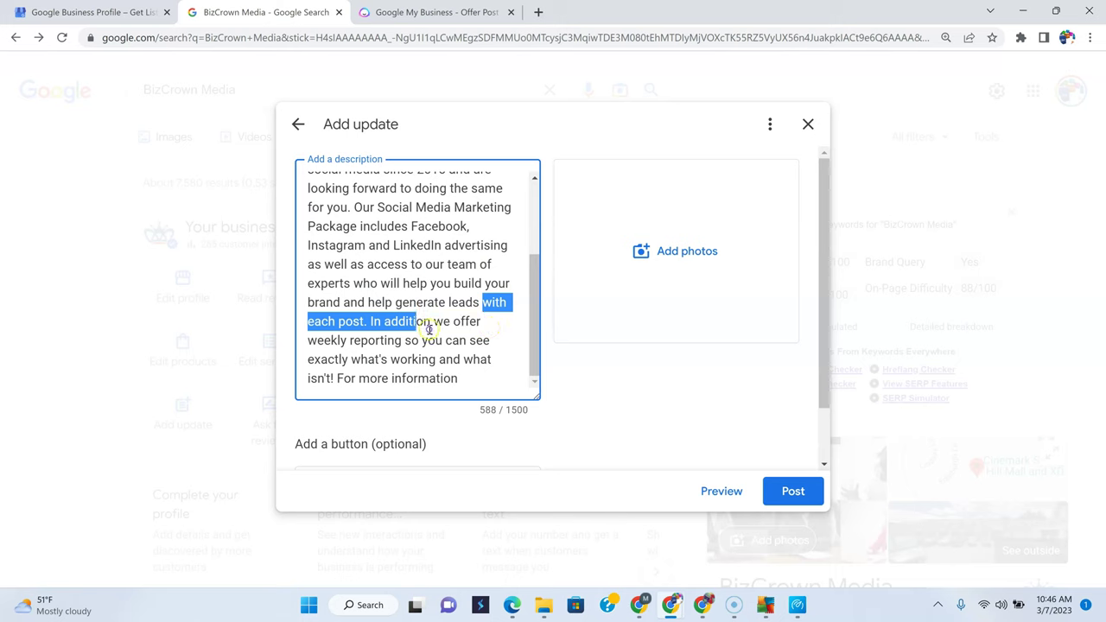
pyautogui.click(481, 302)
# Delete 'with each post' and the weekly-reporting sentence, then type 'Visit here' before 'For'
pyautogui.moveTo(487, 302); pyautogui.dragTo(361, 322)
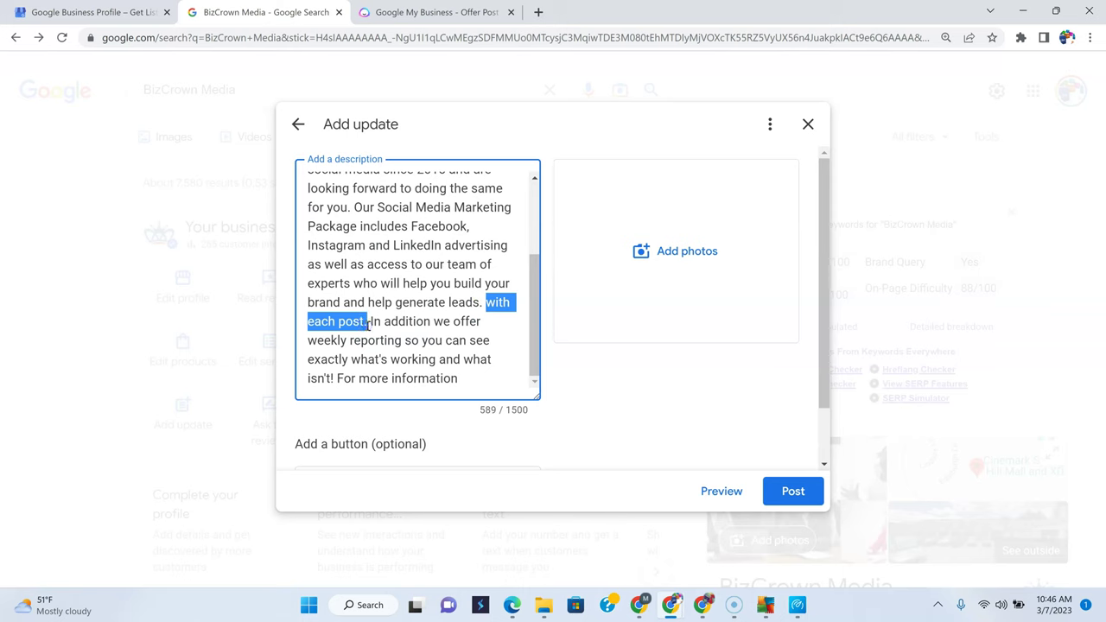
pyautogui.press('BackSpace')
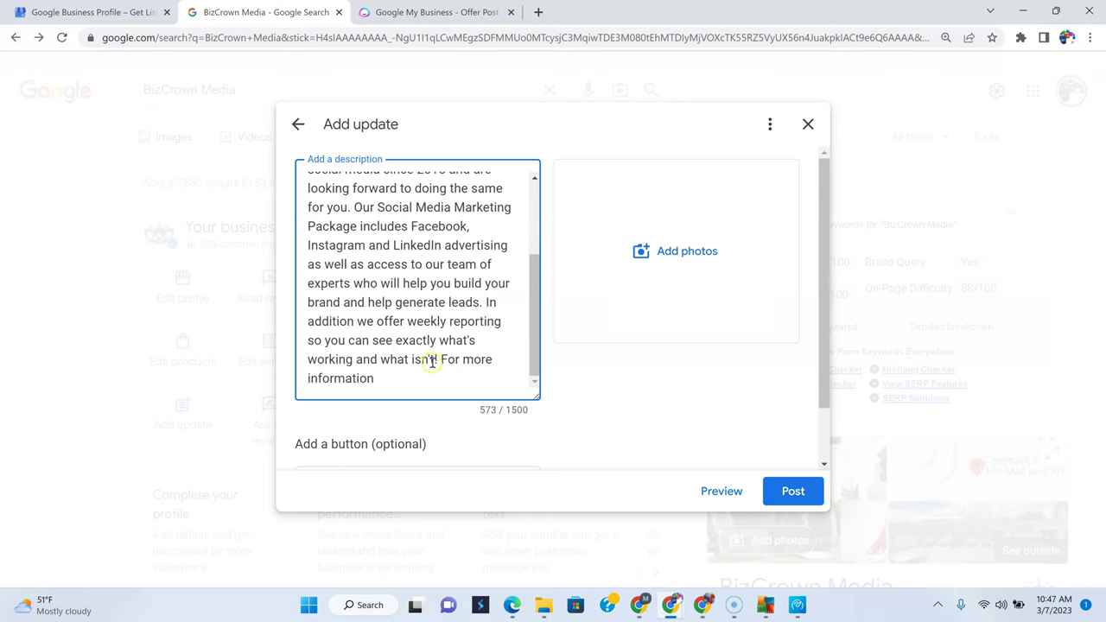
pyautogui.moveTo(438, 360); pyautogui.dragTo(491, 302)
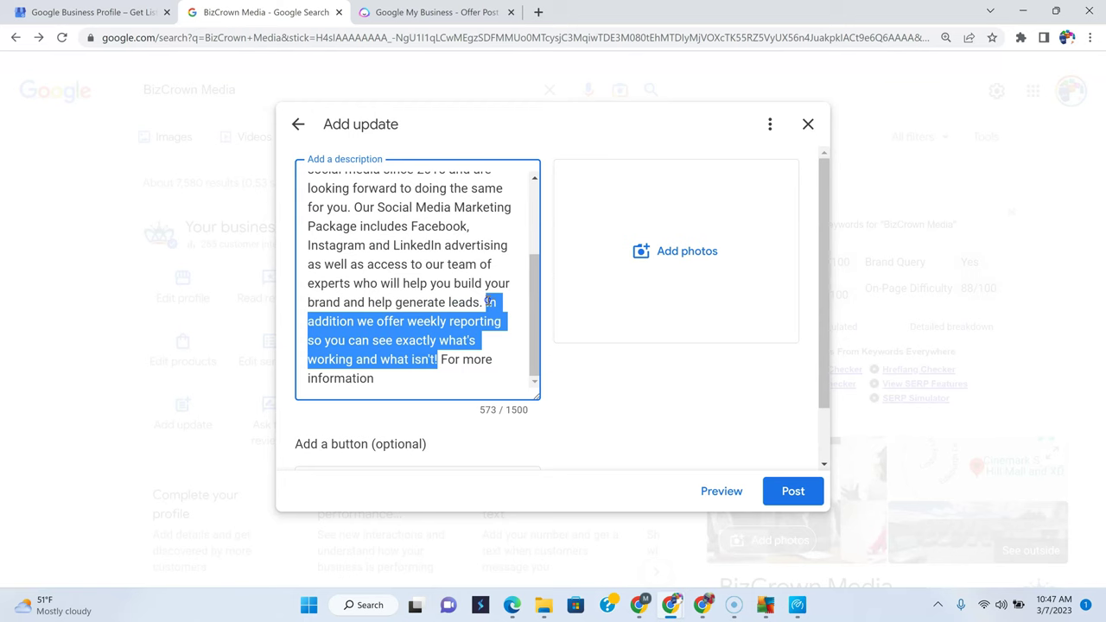
pyautogui.press('BackSpace')
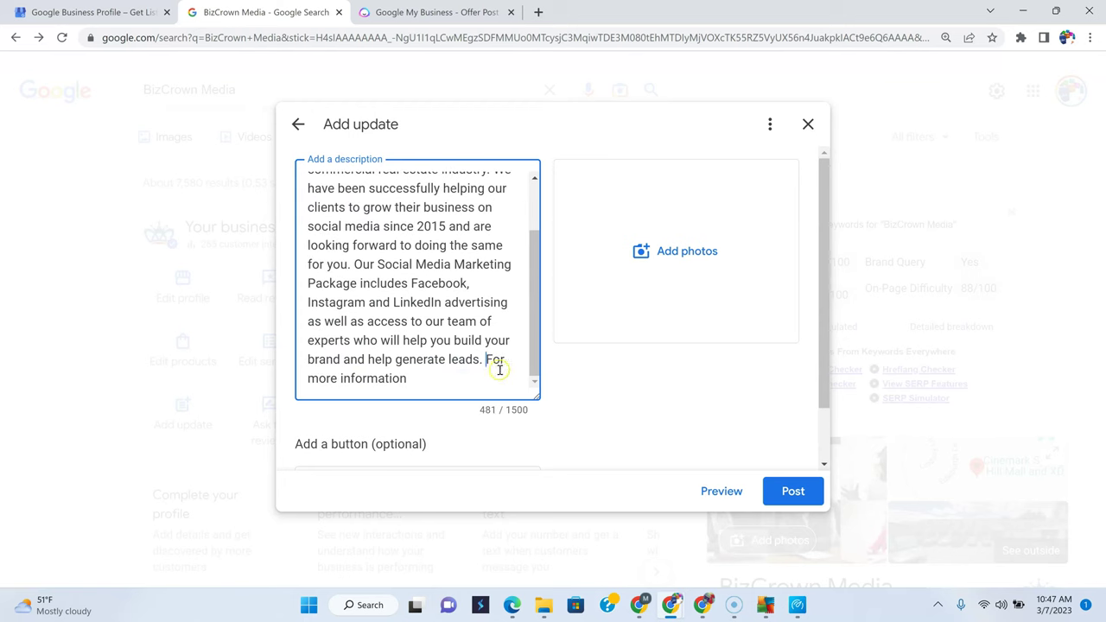
pyautogui.press('BackSpace')
pyautogui.write('Visit ')
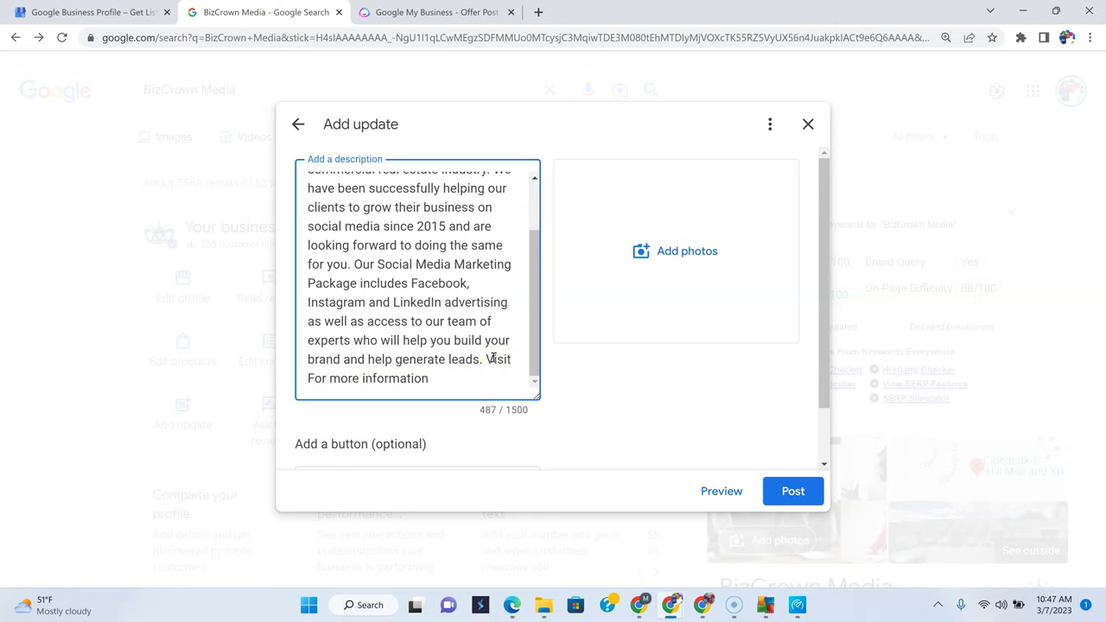
pyautogui.write('here')
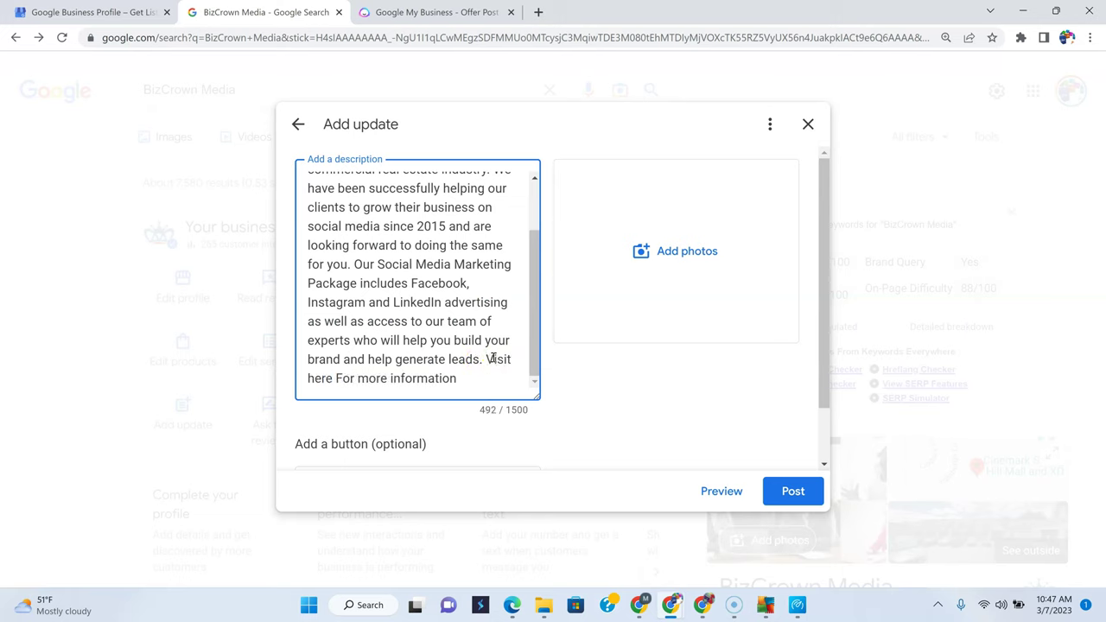
pyautogui.press('Delete')
# Lowercase 'for' so the description ends 'Visit here for more information' (492/1500)
pyautogui.write('f')
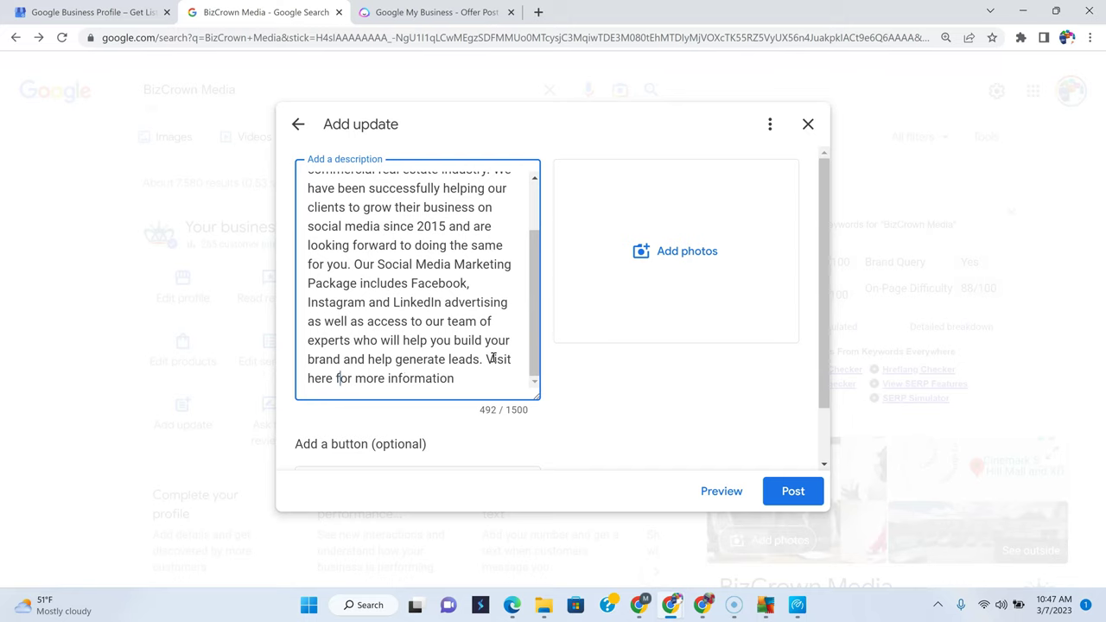
pyautogui.click(630, 388)
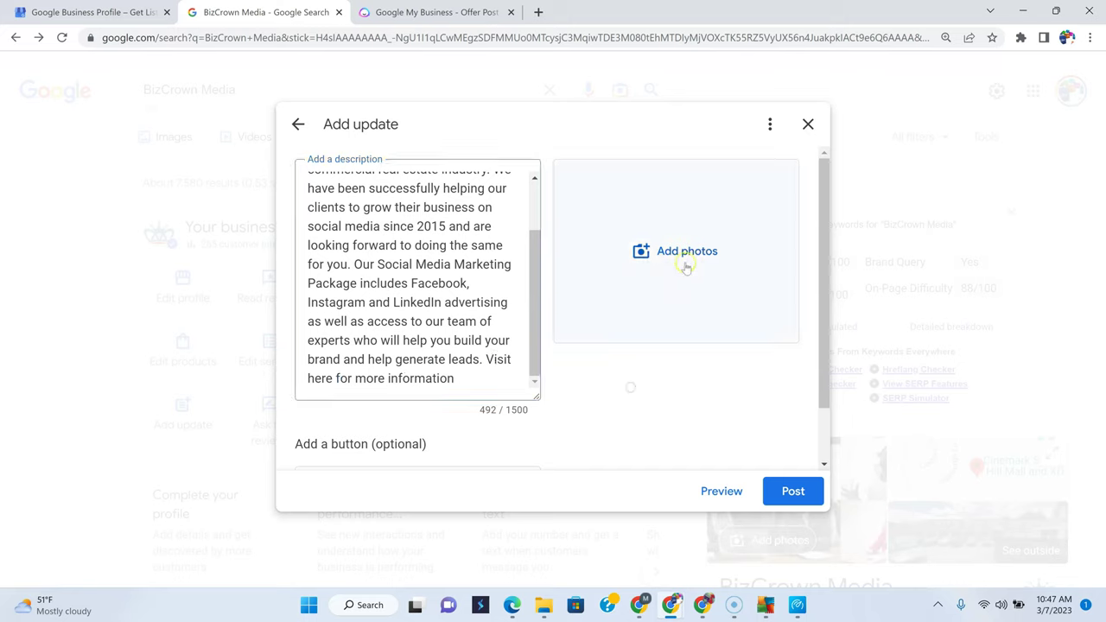
pyautogui.moveTo(532, 328); pyautogui.dragTo(523, 245)
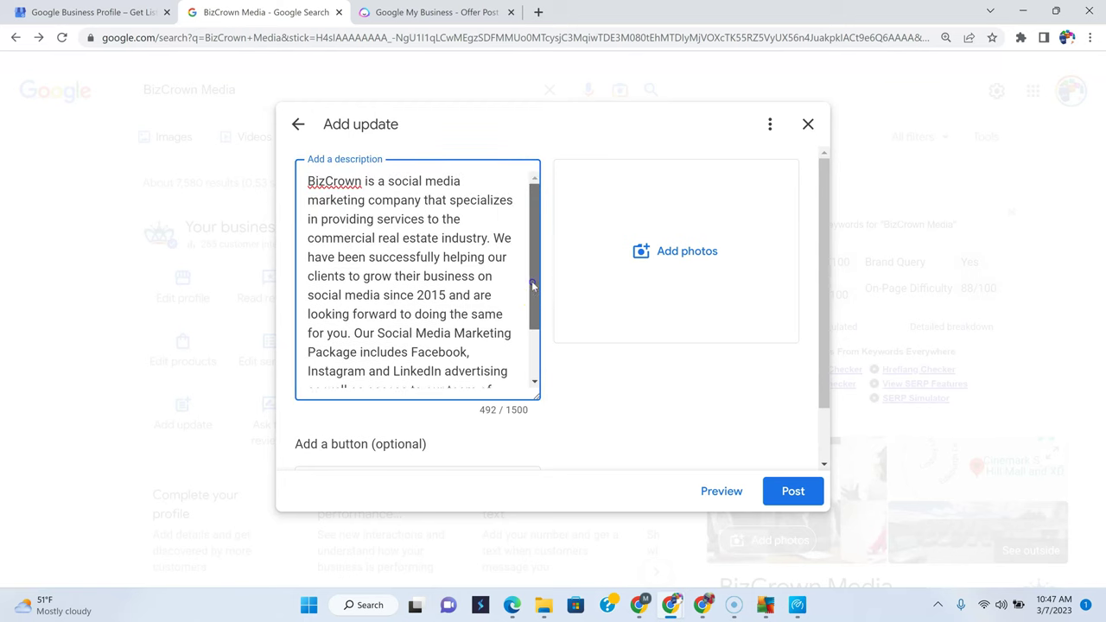
pyautogui.moveTo(532, 289); pyautogui.dragTo(528, 362)
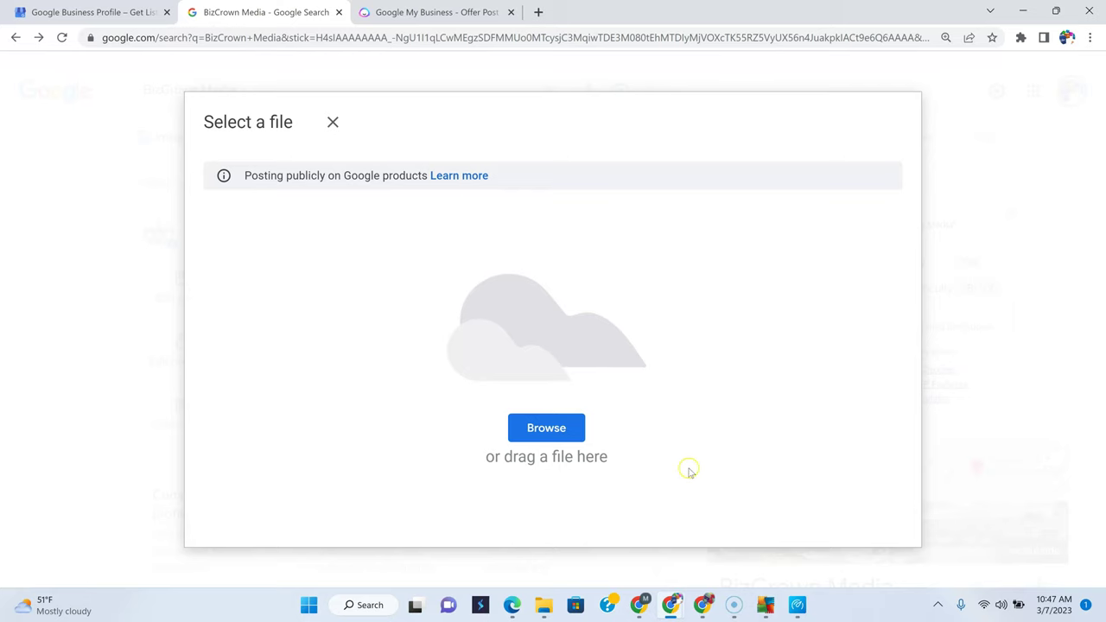
# Attach the blue city-skyline and laptop-on-desk photos to the update (2/10)
pyautogui.click(545, 608)
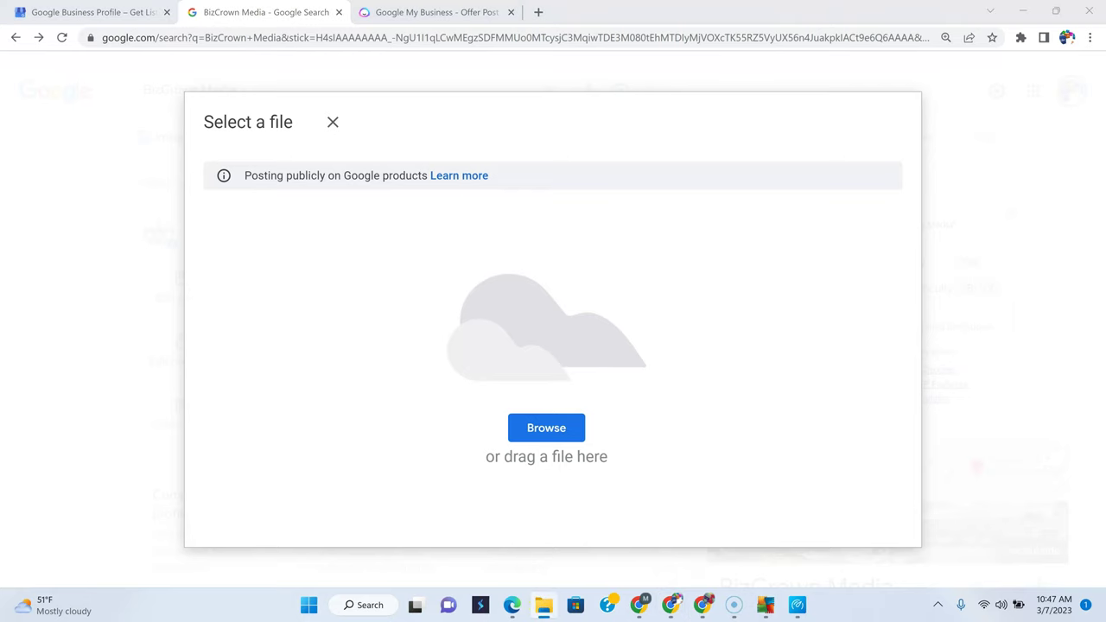
pyautogui.moveTo(1076, 133); pyautogui.dragTo(600, 306)
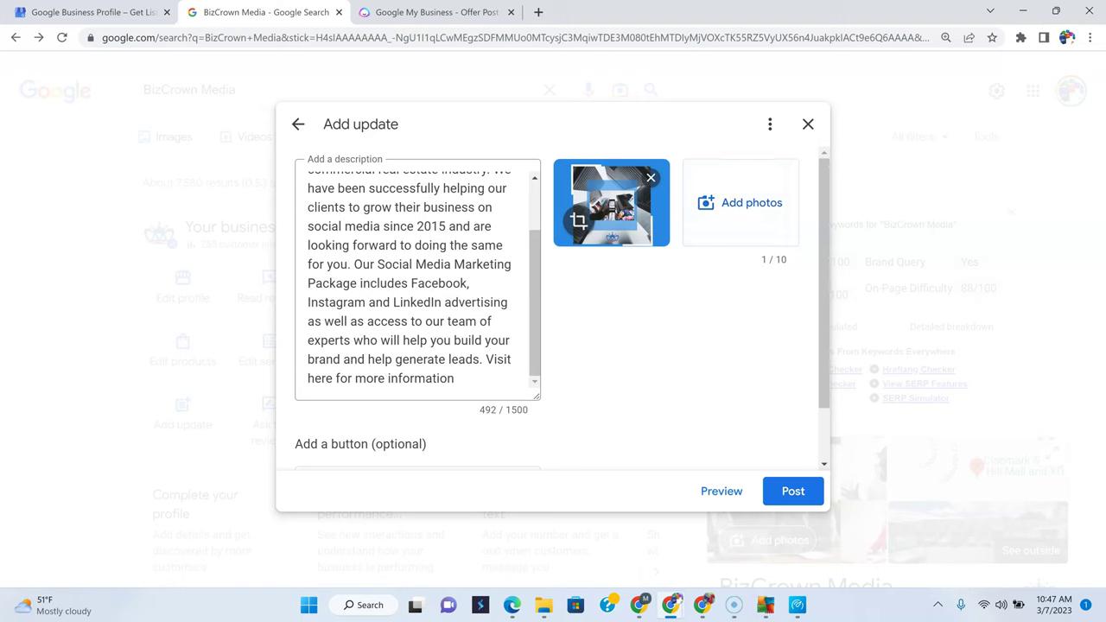
pyautogui.moveTo(918, 308); pyautogui.dragTo(742, 205)
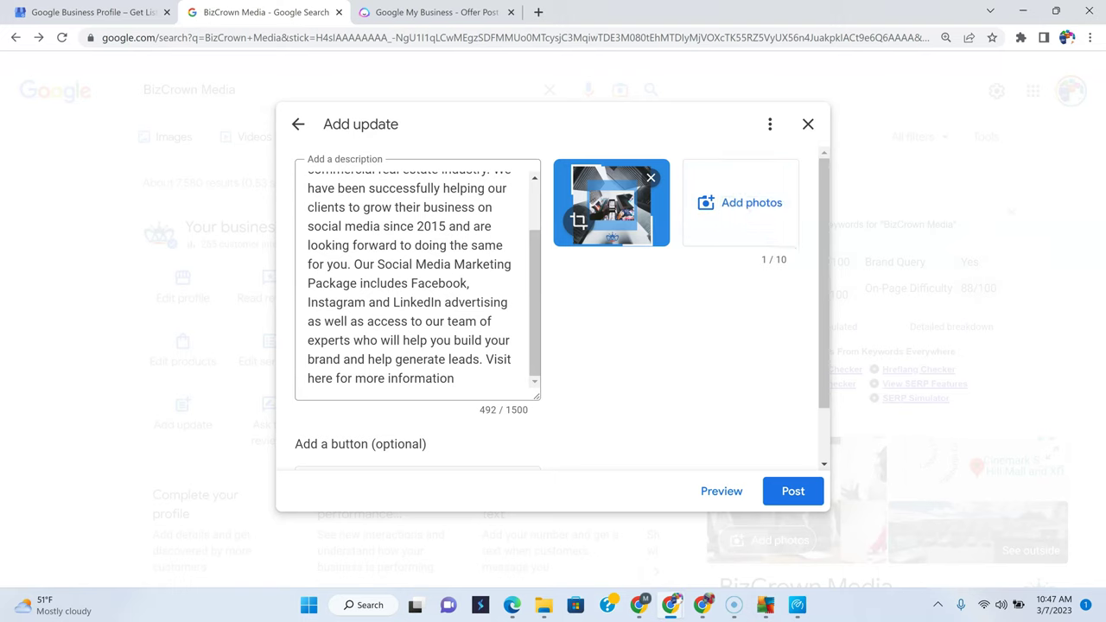
pyautogui.click(752, 204)
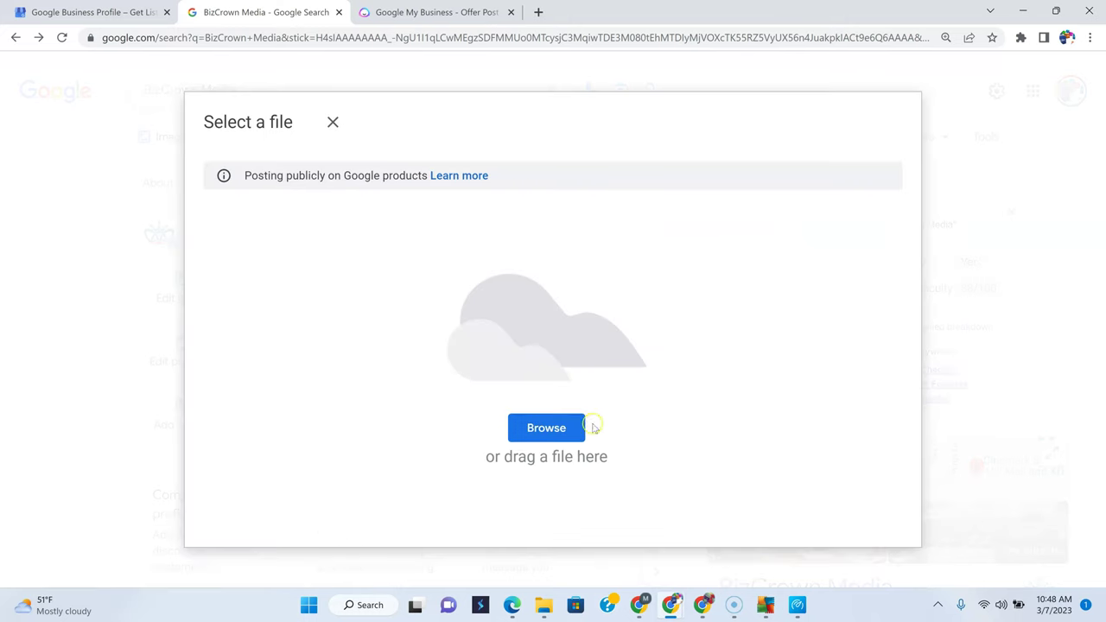
pyautogui.moveTo(1105, 402); pyautogui.dragTo(533, 371)
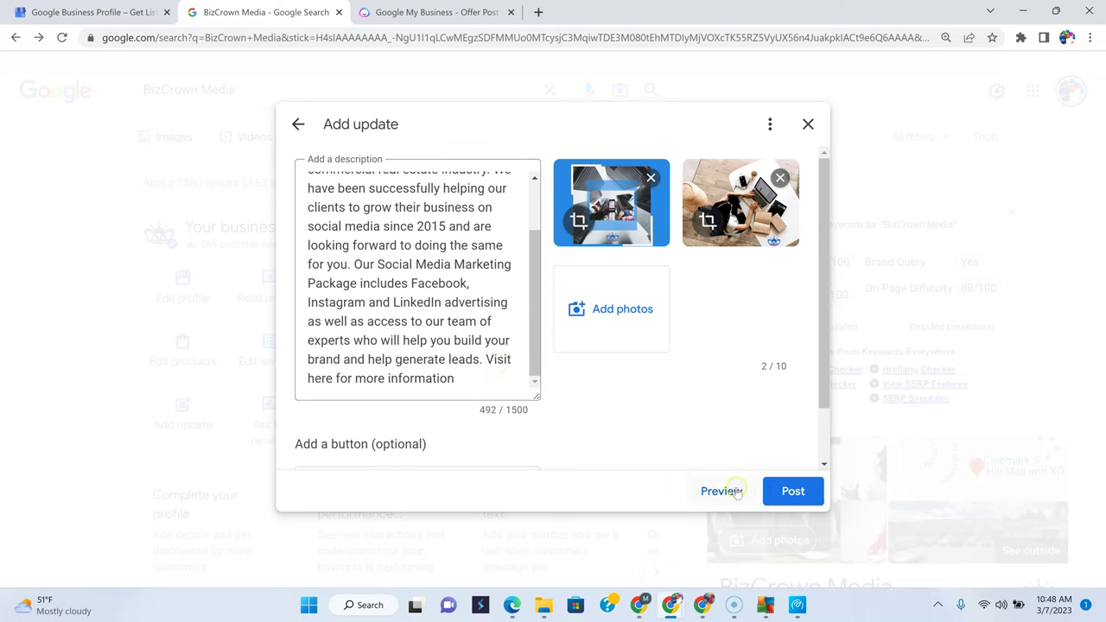
# Choose Learn more as the post's action button and start entering its link, bizcrownmedia.com
pyautogui.scroll(-1, 553, 371)
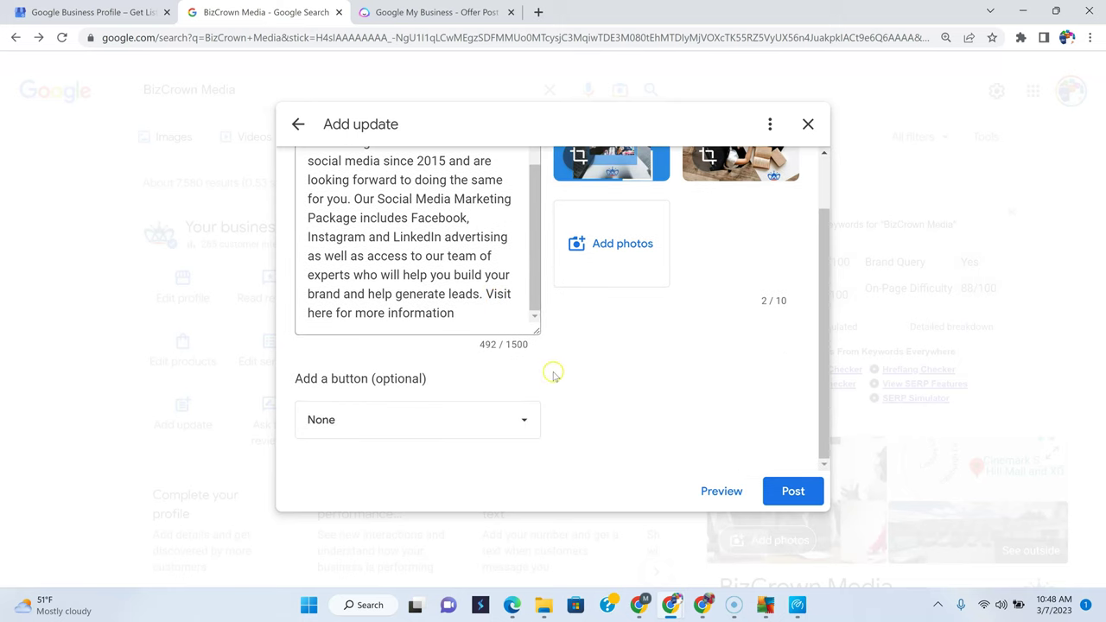
pyautogui.click(521, 427)
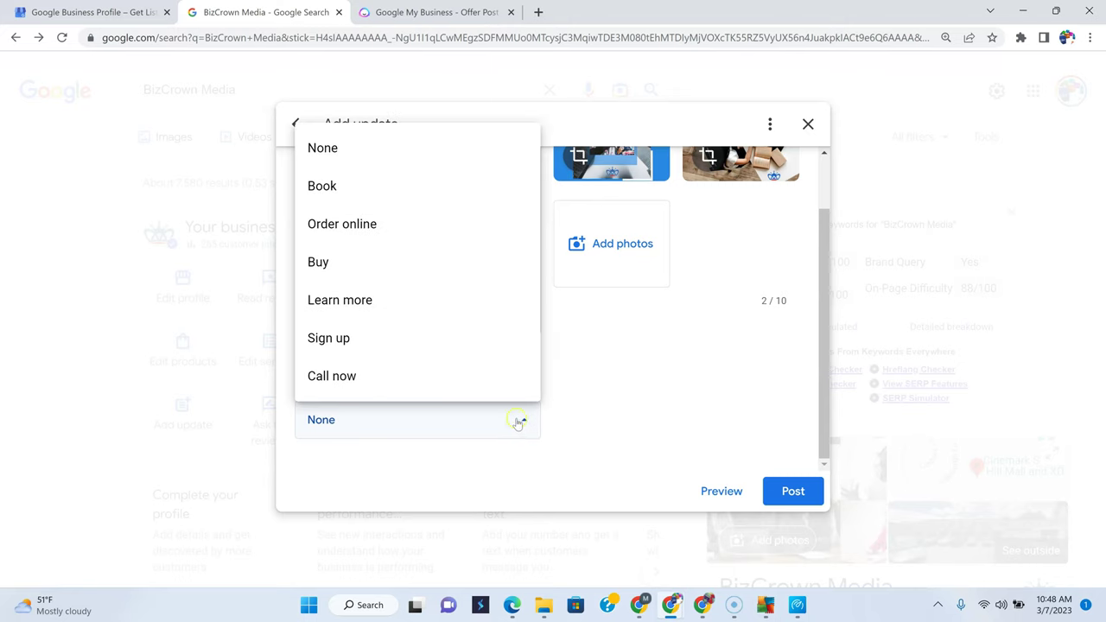
pyautogui.click(378, 302)
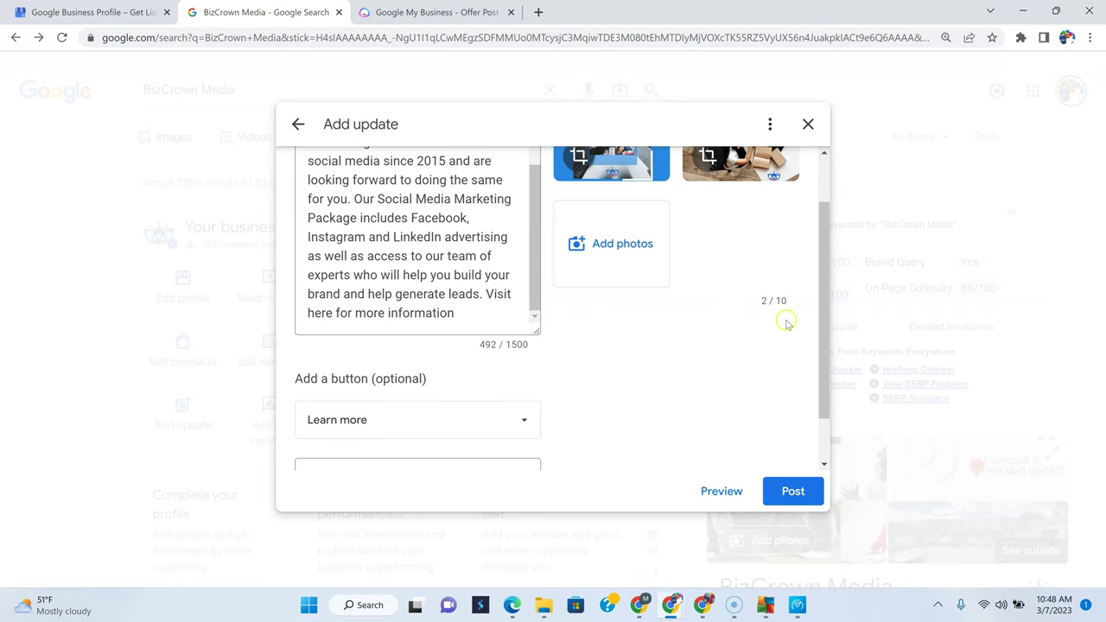
pyautogui.moveTo(822, 319); pyautogui.dragTo(822, 406)
pyautogui.click(416, 419)
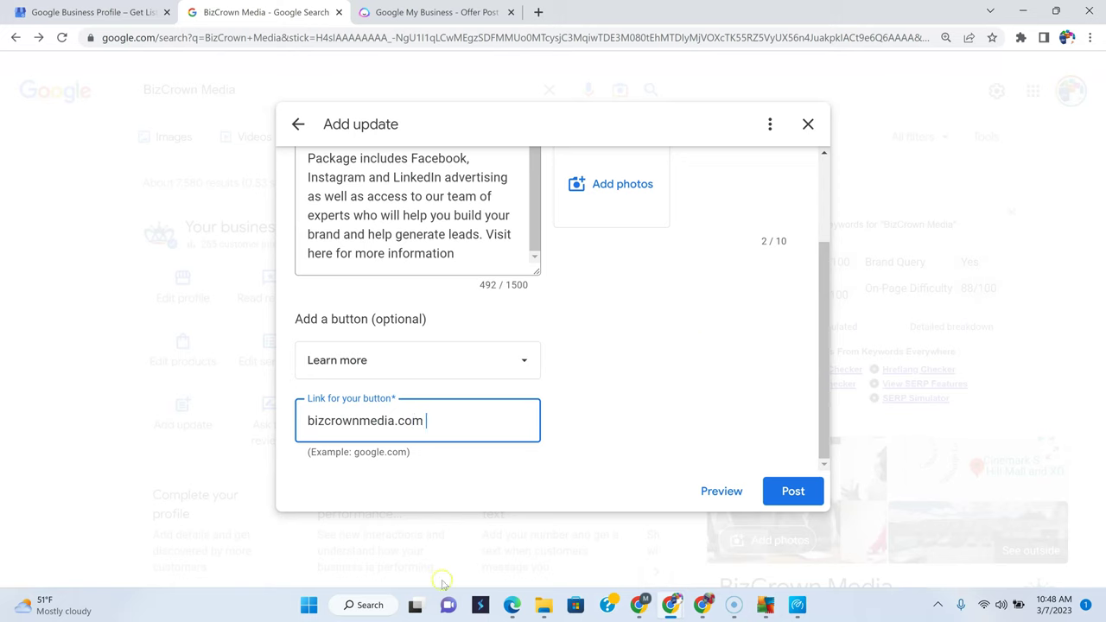
pyautogui.click(721, 492)
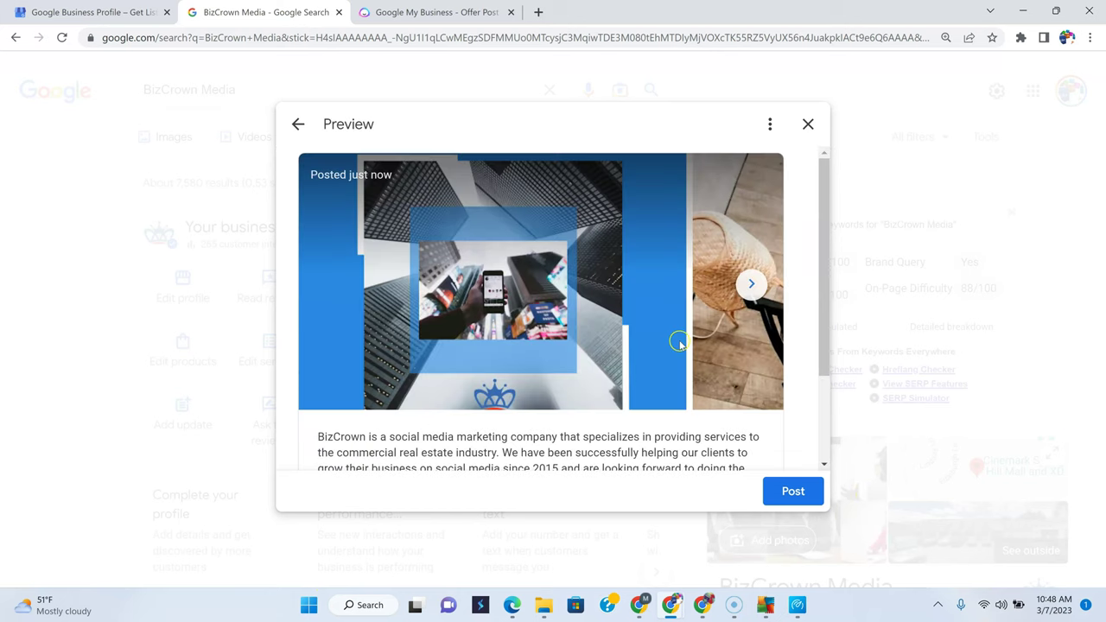
pyautogui.moveTo(825, 222); pyautogui.dragTo(821, 391)
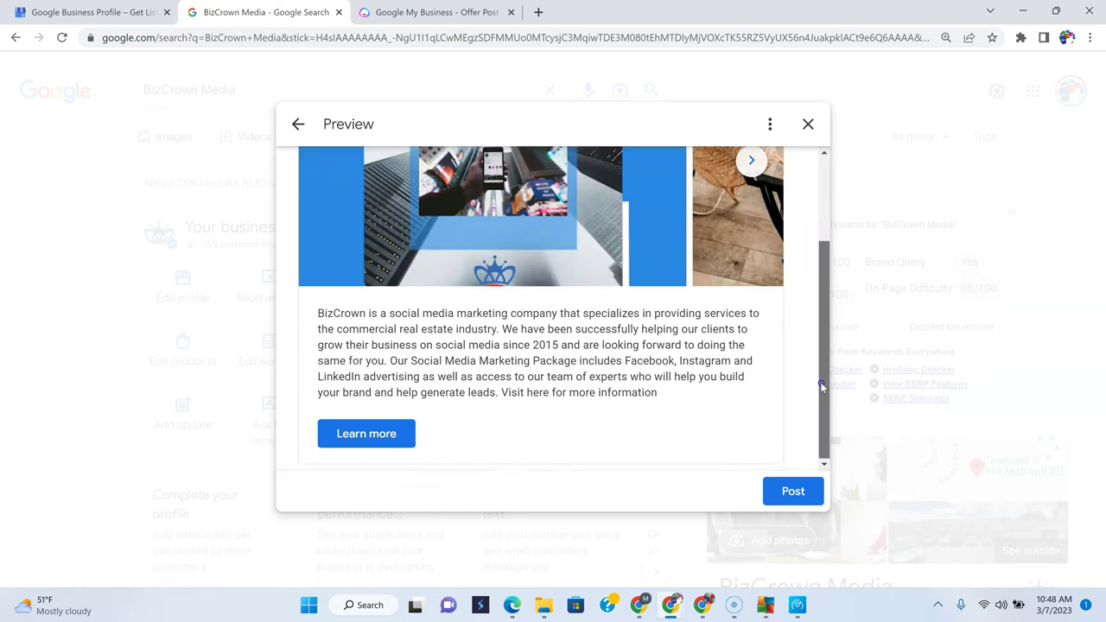
pyautogui.scroll(3, 778, 346)
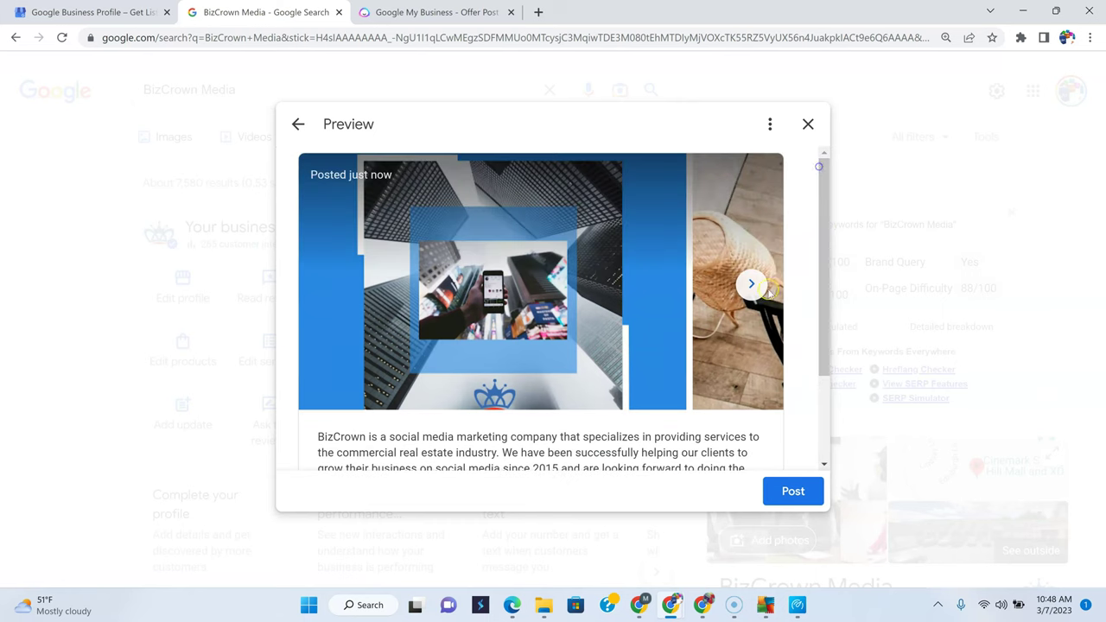
pyautogui.click(752, 285)
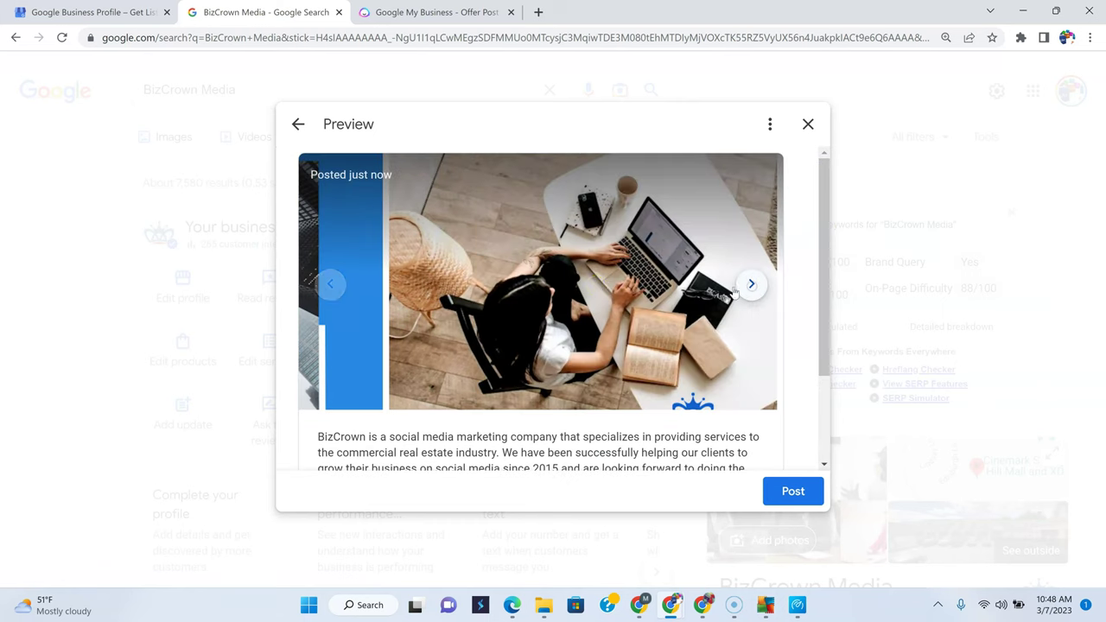
pyautogui.click(329, 287)
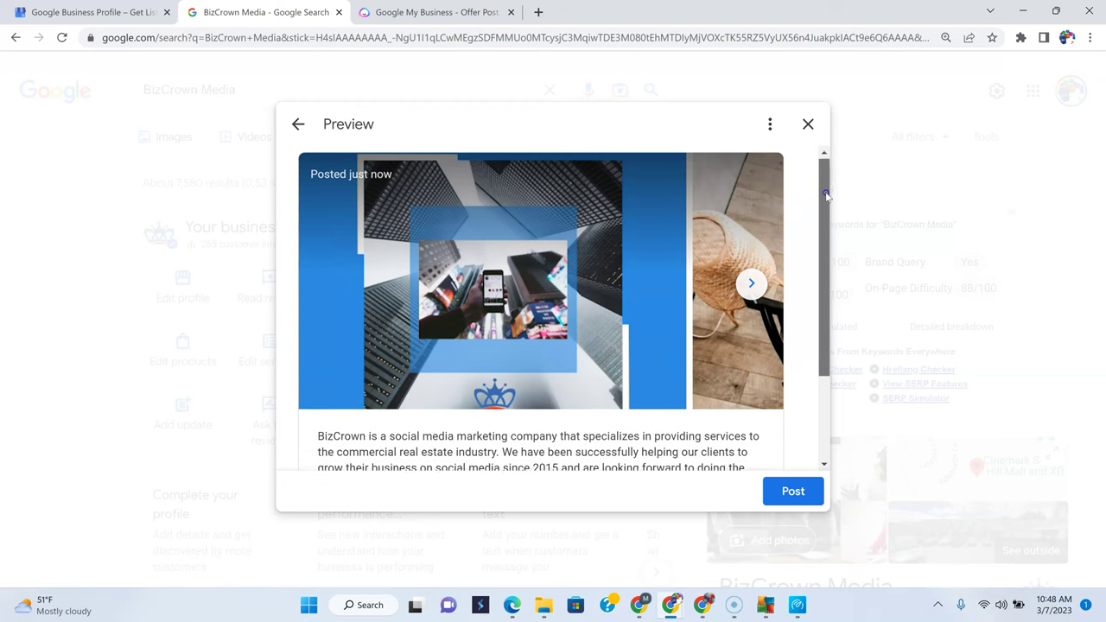
pyautogui.moveTo(828, 177); pyautogui.dragTo(817, 286)
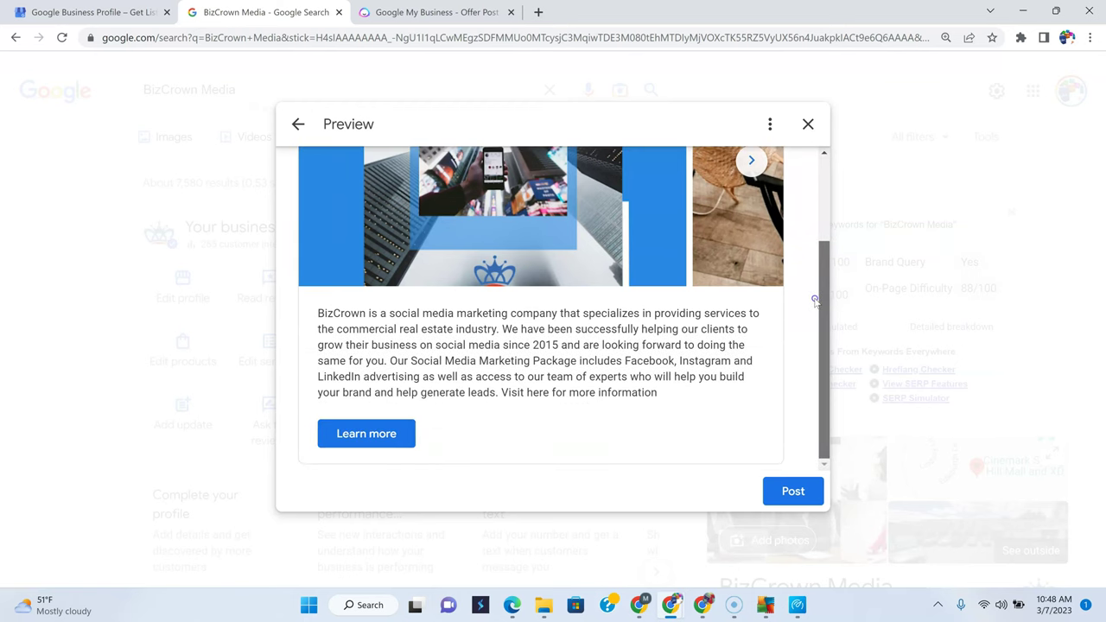
pyautogui.moveTo(815, 300); pyautogui.dragTo(798, 173)
pyautogui.click(298, 126)
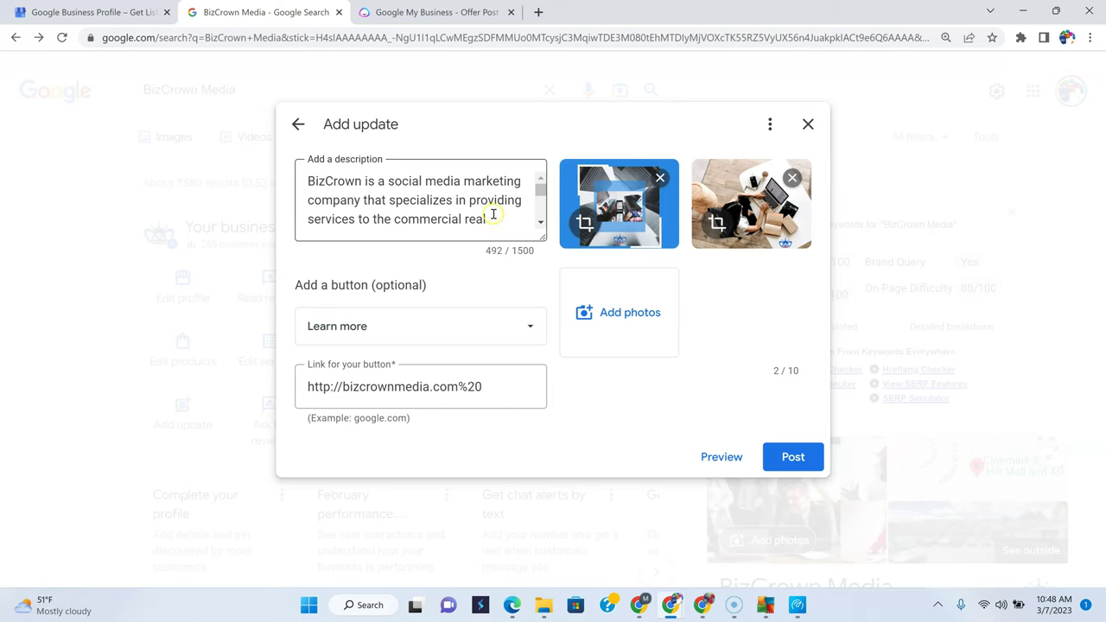
pyautogui.click(496, 222)
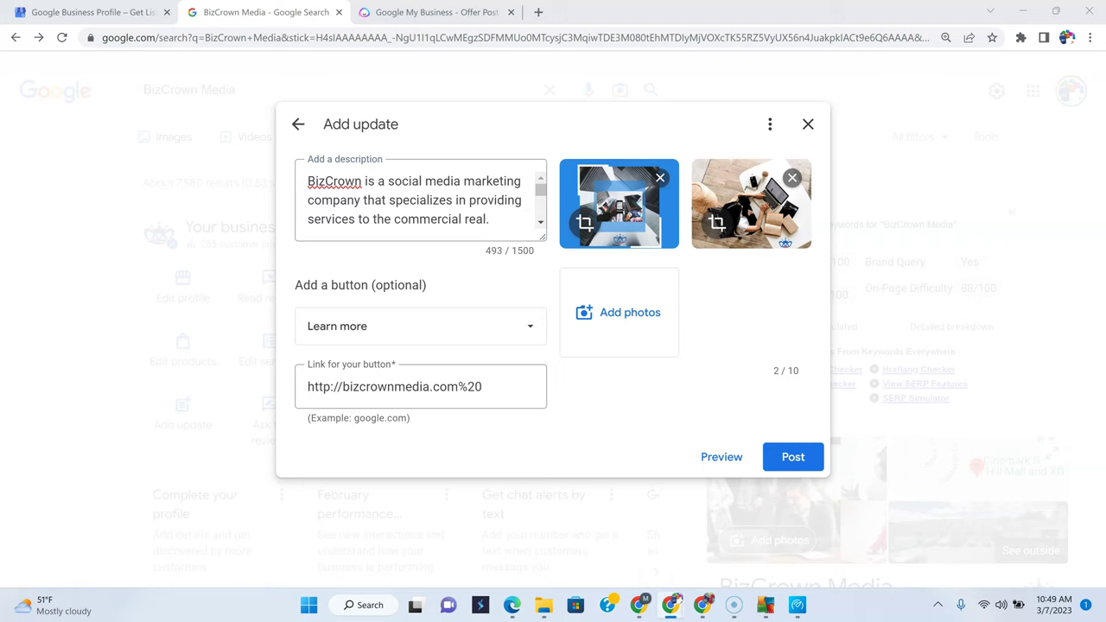
pyautogui.click(660, 417)
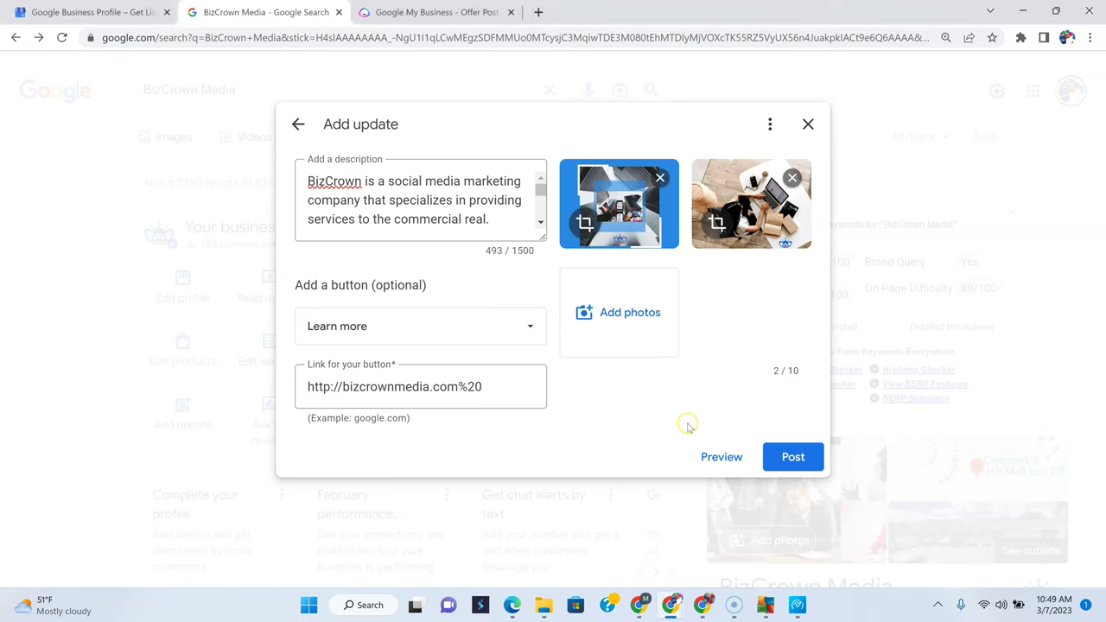
pyautogui.click(500, 382)
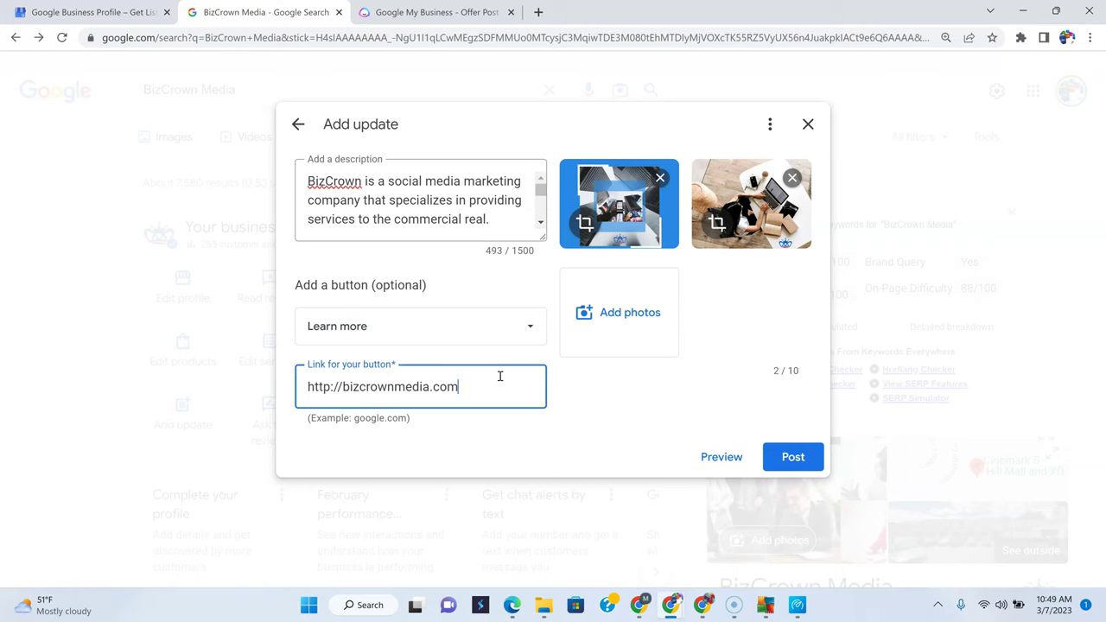
pyautogui.click(567, 417)
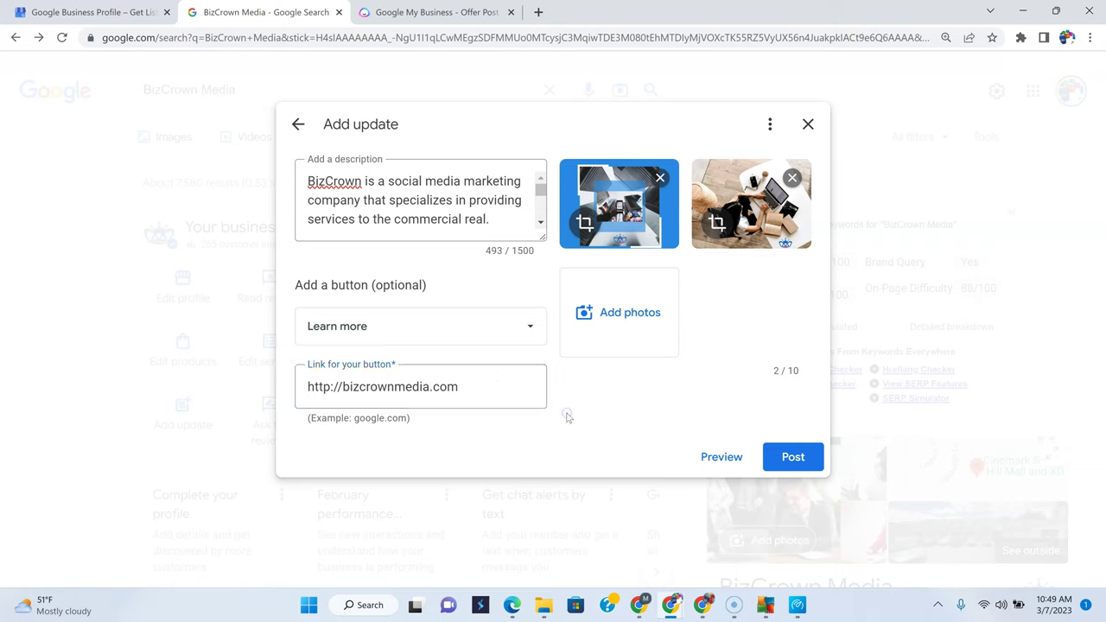
# Preview the finished update post
pyautogui.click(447, 220)
pyautogui.click(754, 444)
pyautogui.click(715, 456)
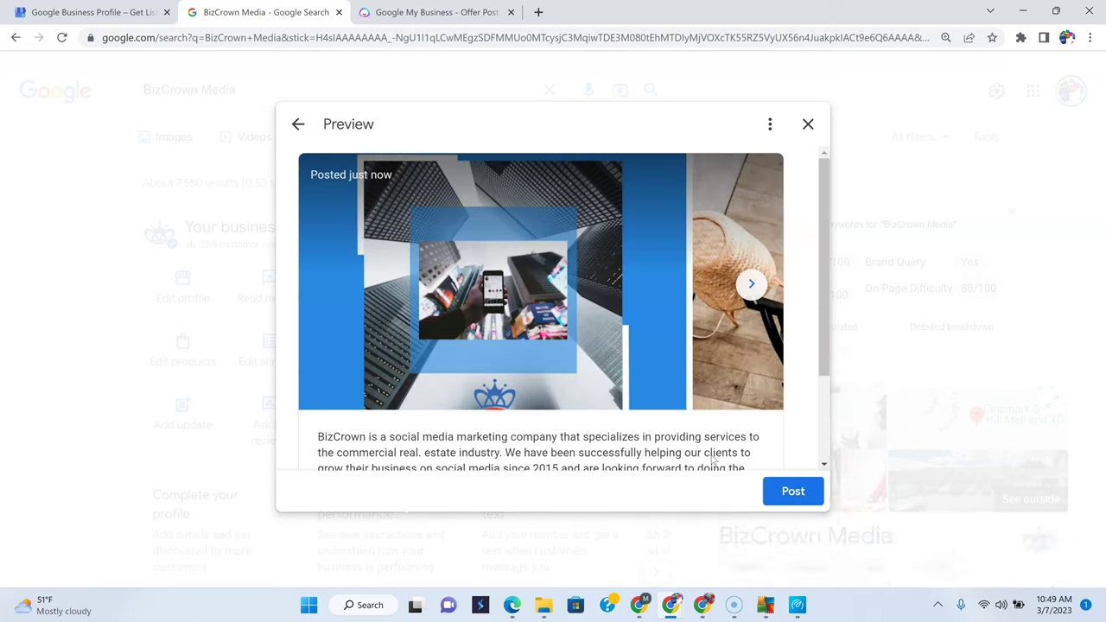
# Look over the preview and post the offer update
pyautogui.scroll(-2, 715, 407)
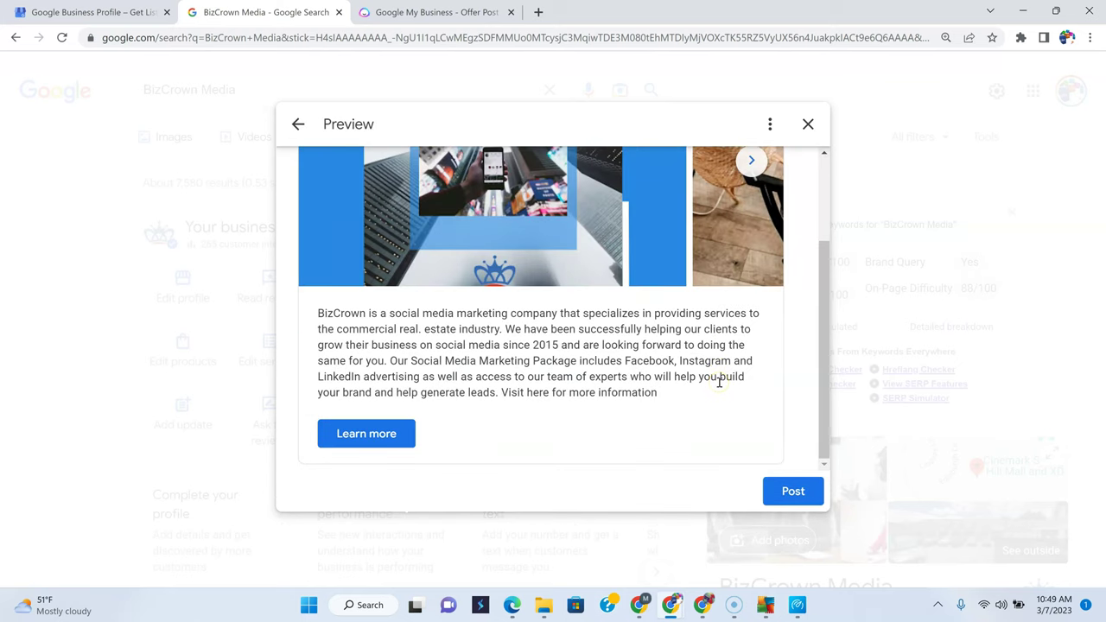
pyautogui.scroll(3, 719, 381)
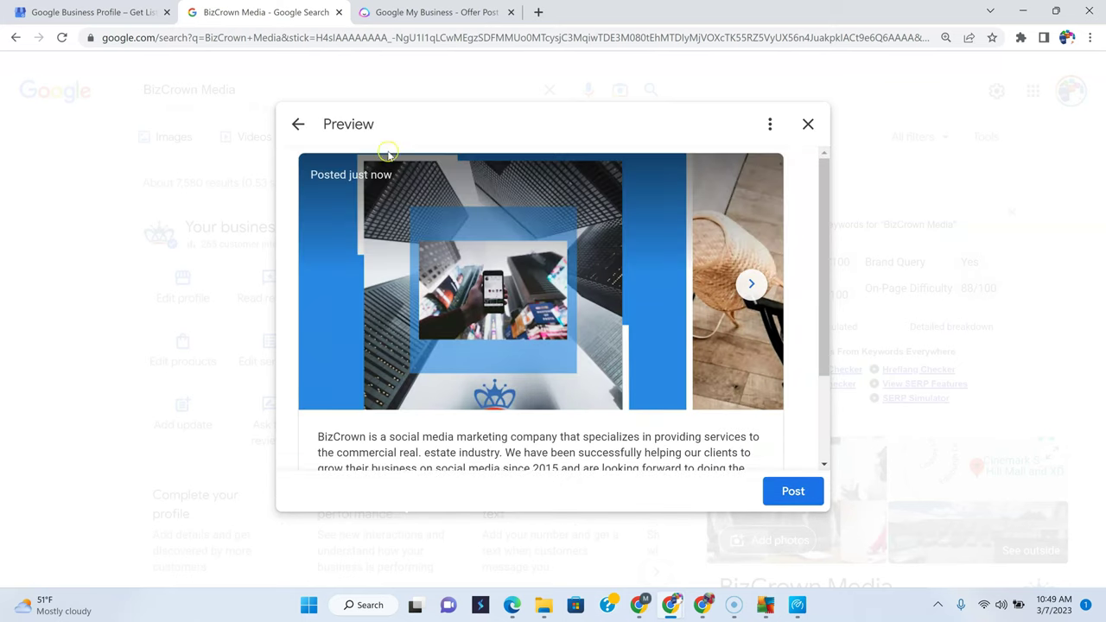
pyautogui.click(726, 323)
pyautogui.click(785, 491)
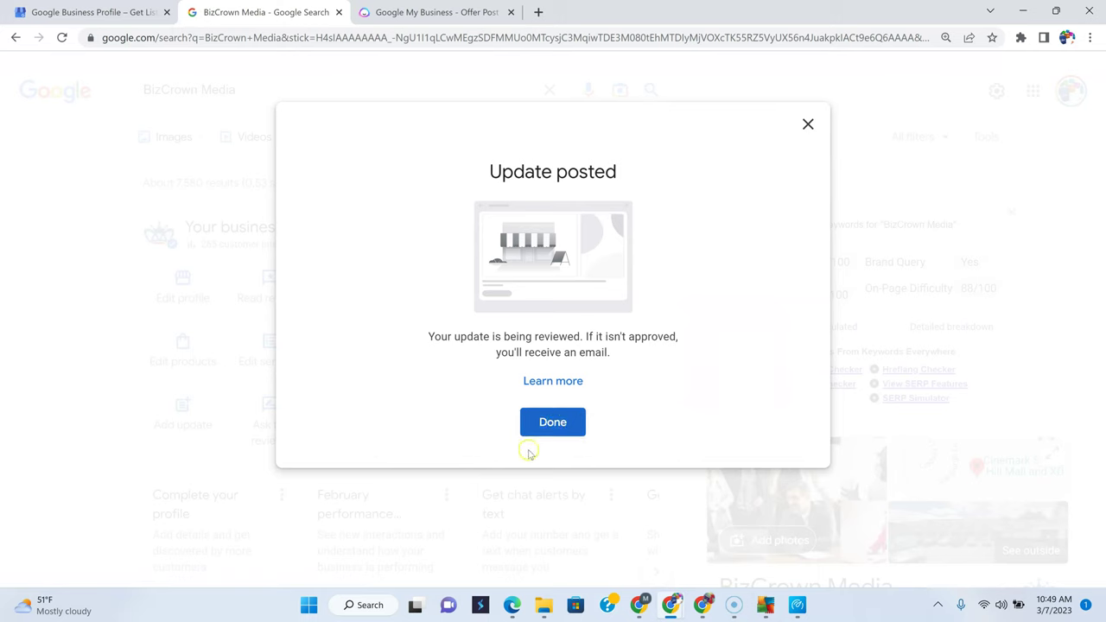
# Dismiss the Update posted confirmation and browse BizCrown Media's recent updates
pyautogui.click(553, 423)
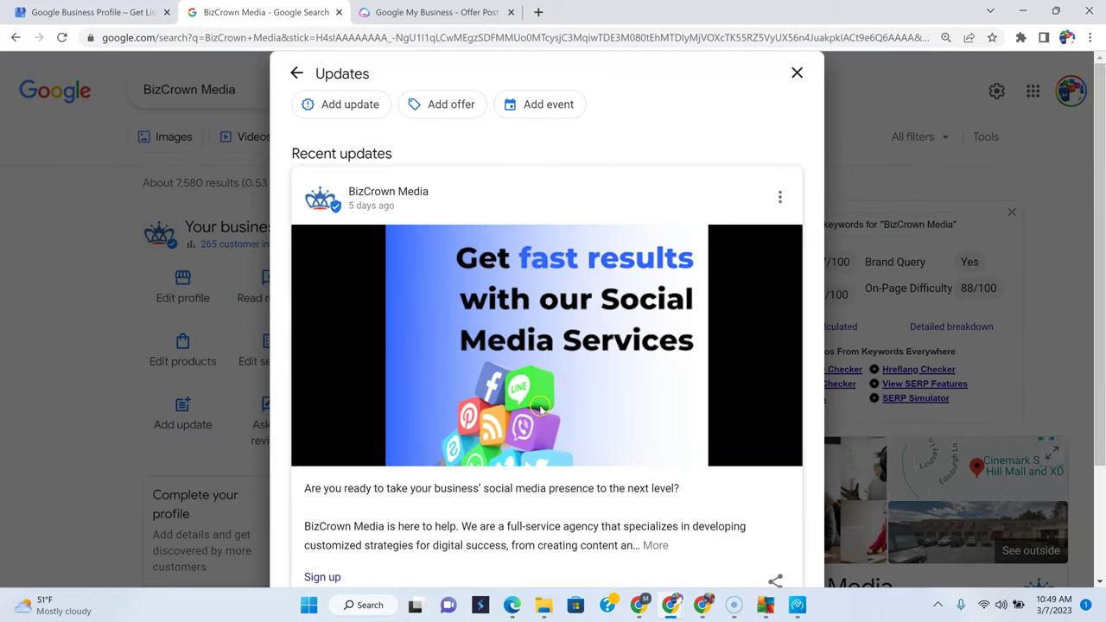
pyautogui.scroll(-1, 535, 395)
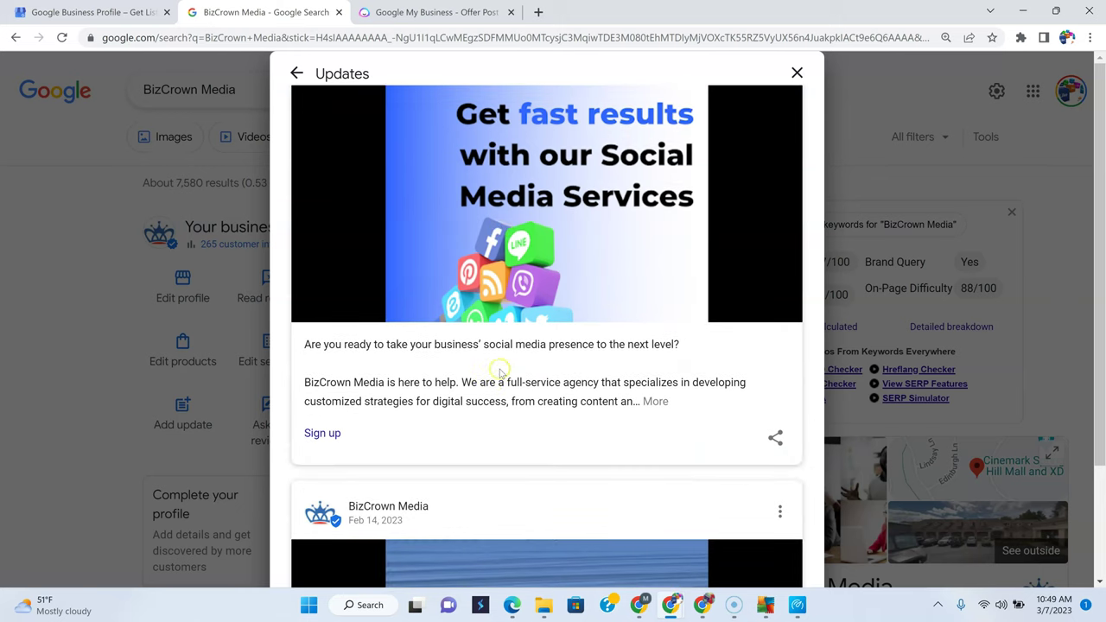
pyautogui.scroll(1, 473, 395)
pyautogui.scroll(-2, 411, 484)
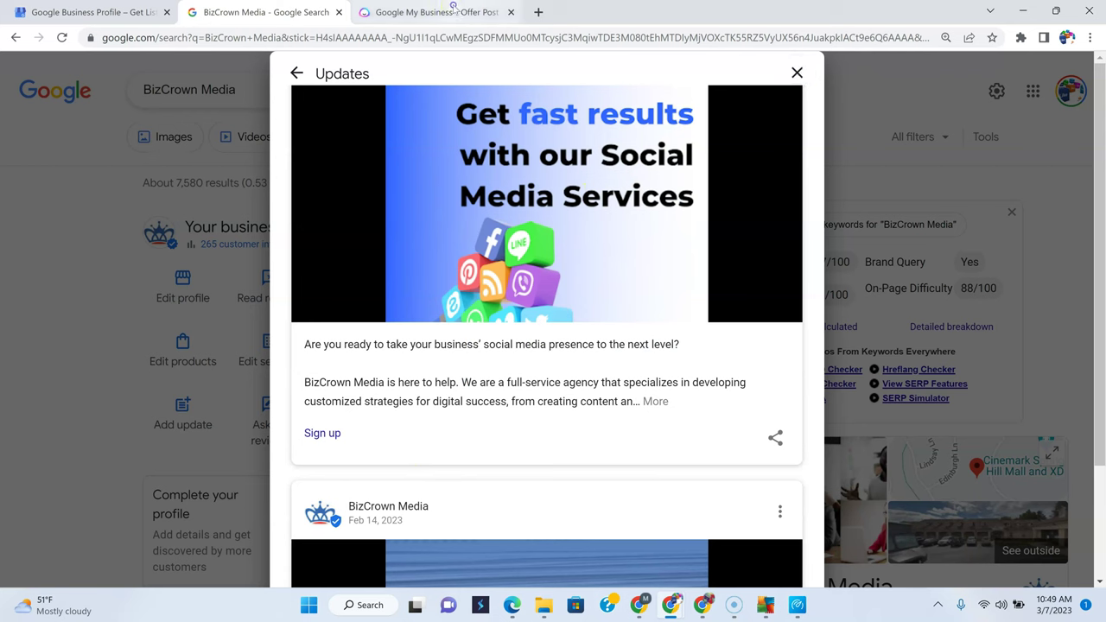
pyautogui.click(437, 12)
pyautogui.moveTo(441, 421); pyautogui.dragTo(692, 421)
pyautogui.moveTo(445, 441); pyautogui.dragTo(528, 441)
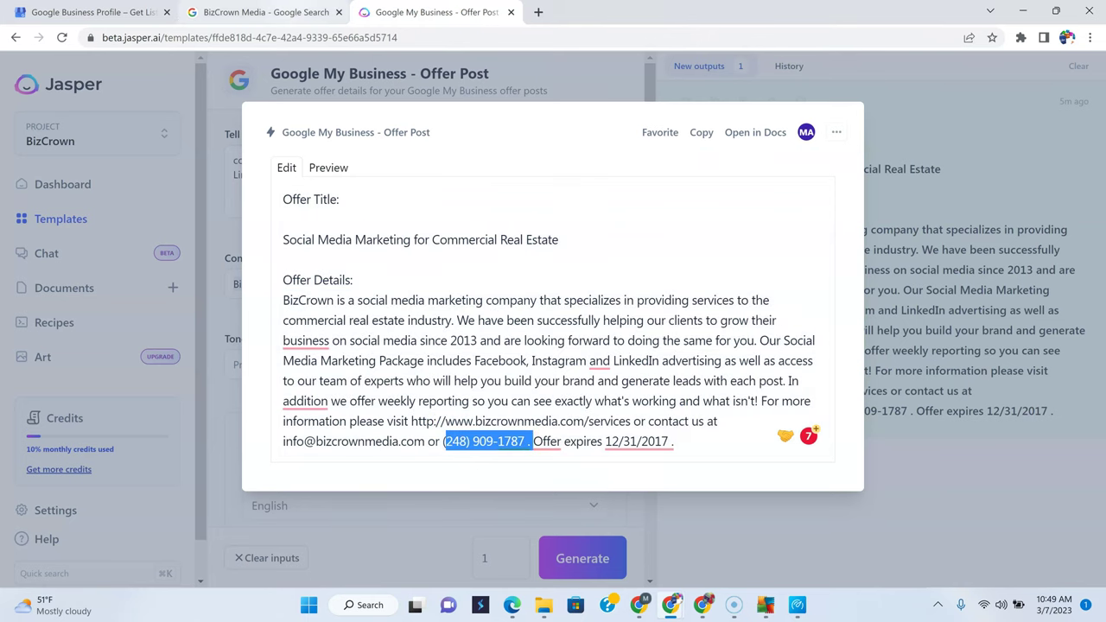
pyautogui.hotkey('ctrl', 'shift', 'Tab')
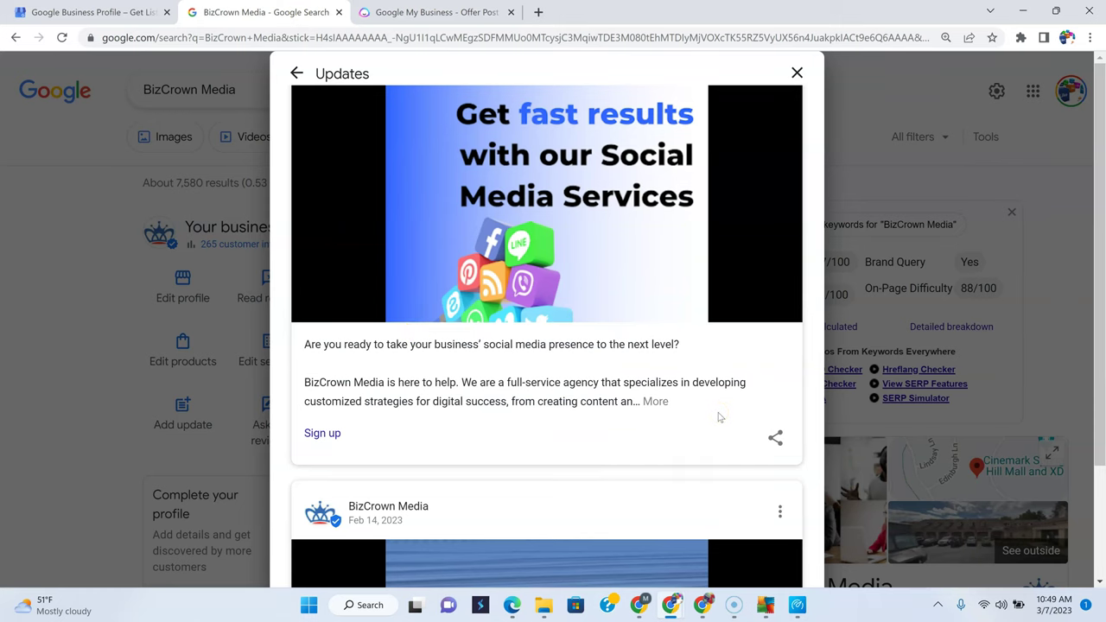
pyautogui.scroll(3, 716, 412)
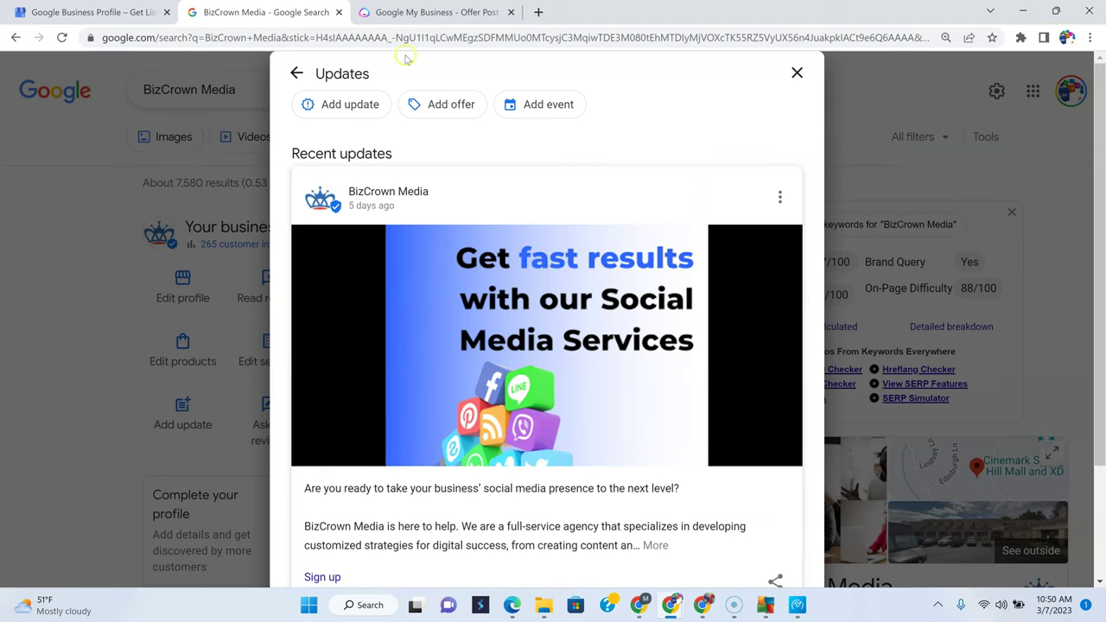
pyautogui.click(361, 104)
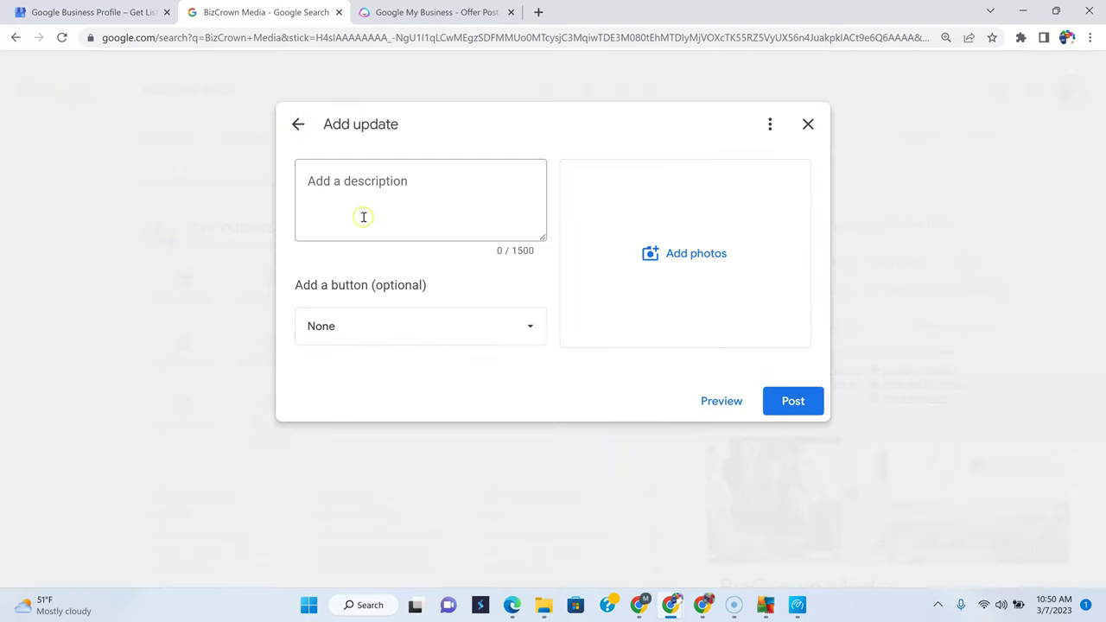
pyautogui.click(361, 219)
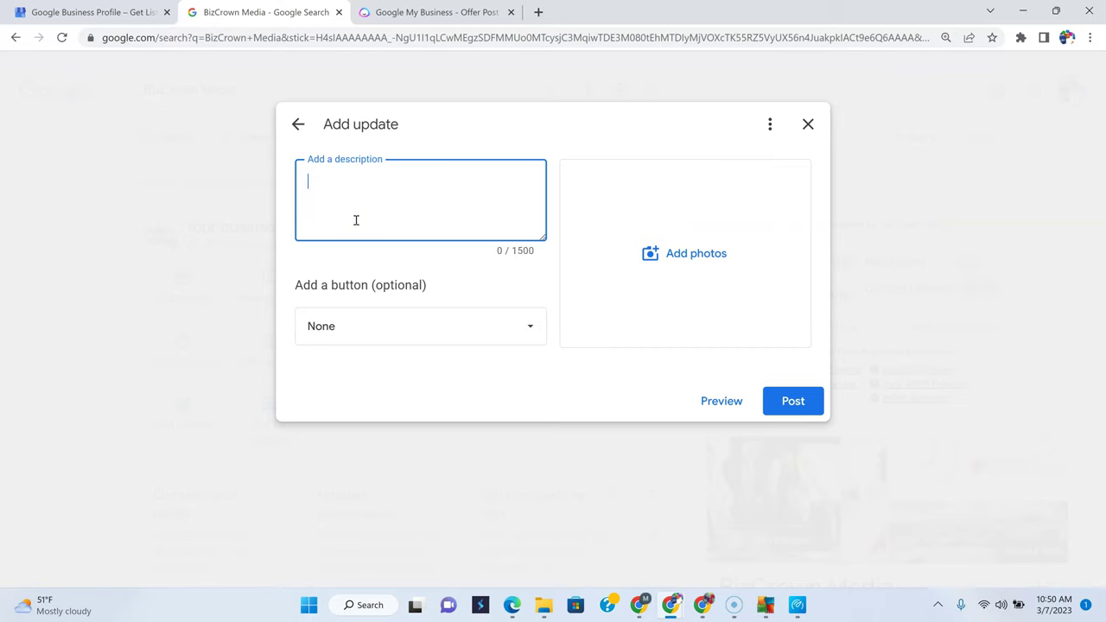
pyautogui.click(388, 337)
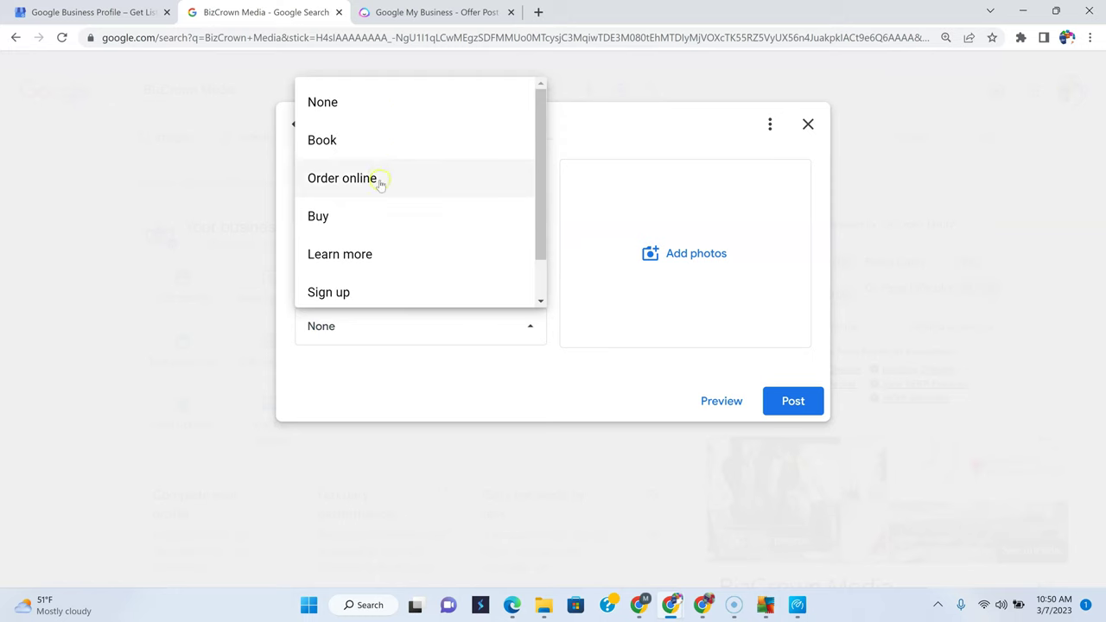
pyautogui.moveTo(539, 180); pyautogui.dragTo(539, 245)
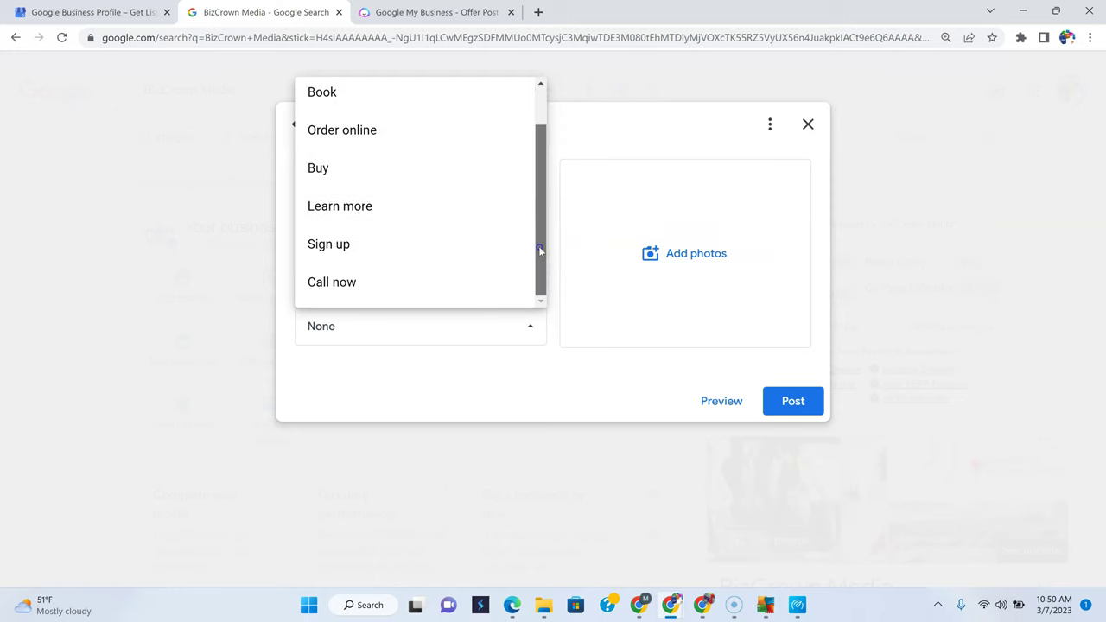
pyautogui.click(809, 124)
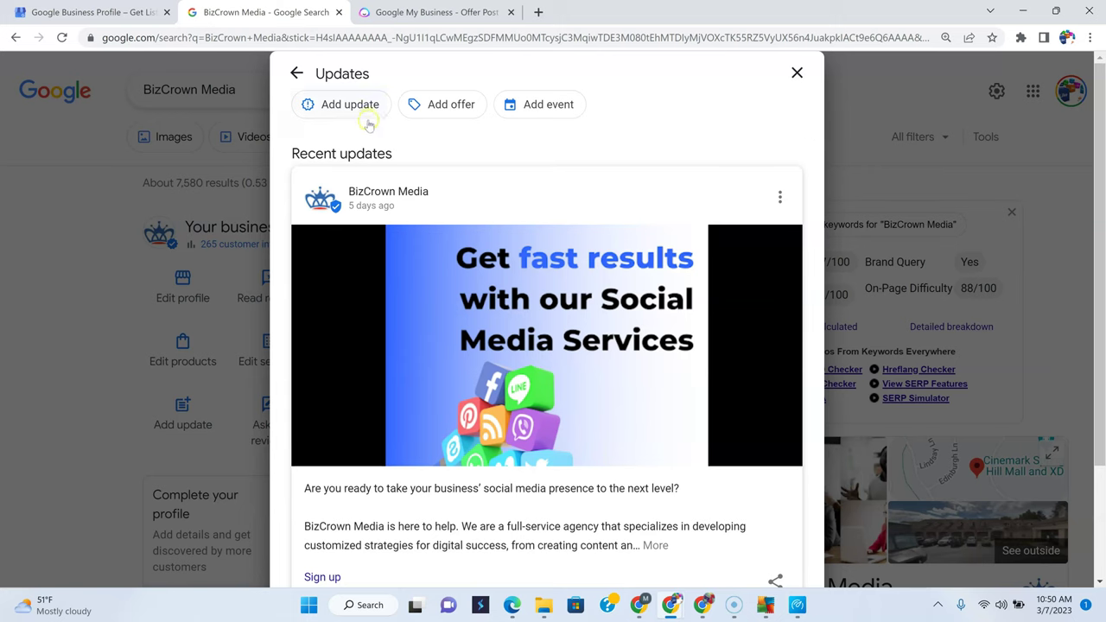
pyautogui.click(440, 106)
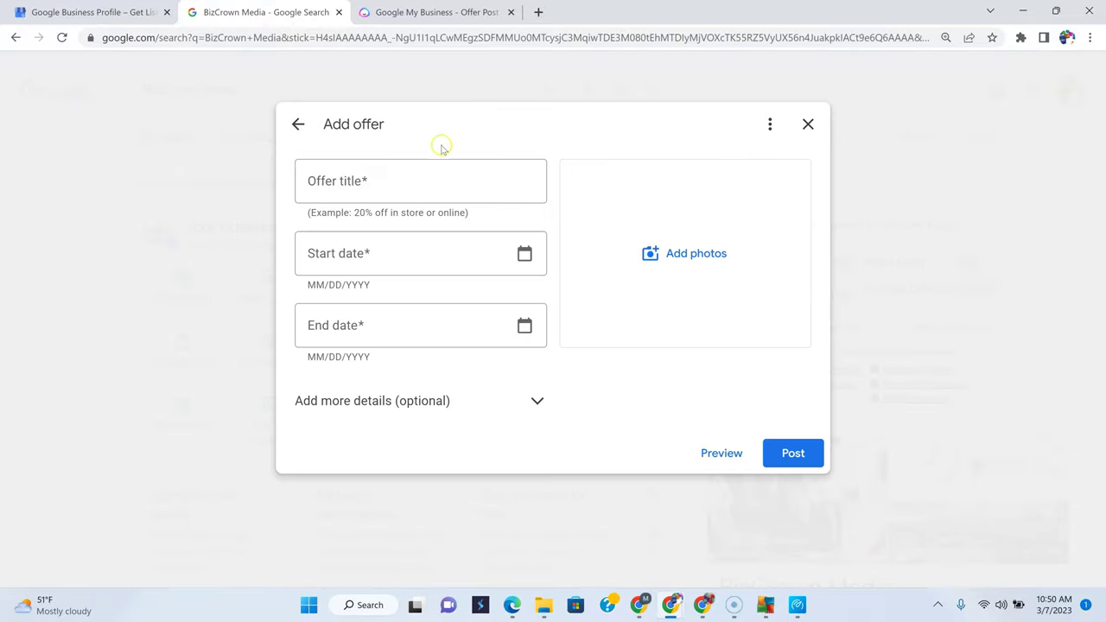
pyautogui.click(403, 185)
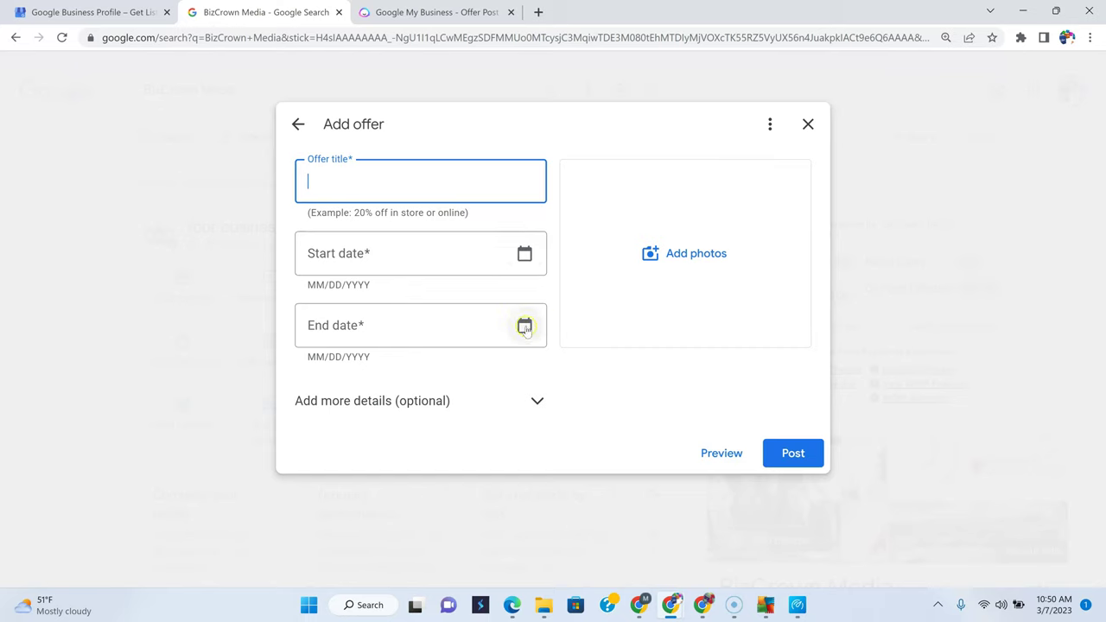
pyautogui.click(527, 396)
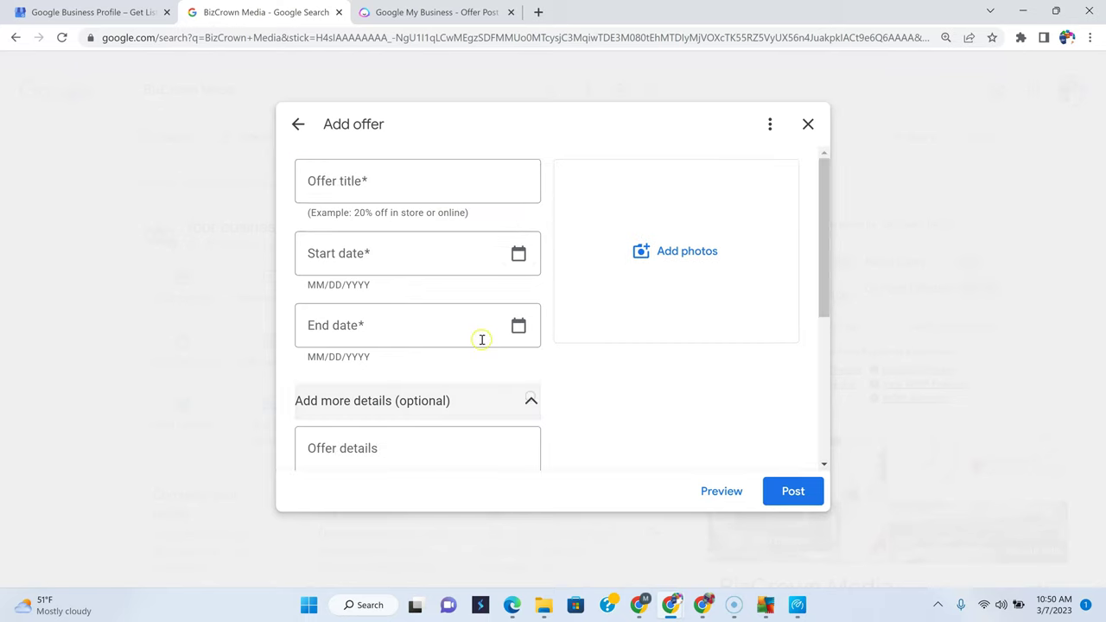
pyautogui.scroll(-3, 484, 342)
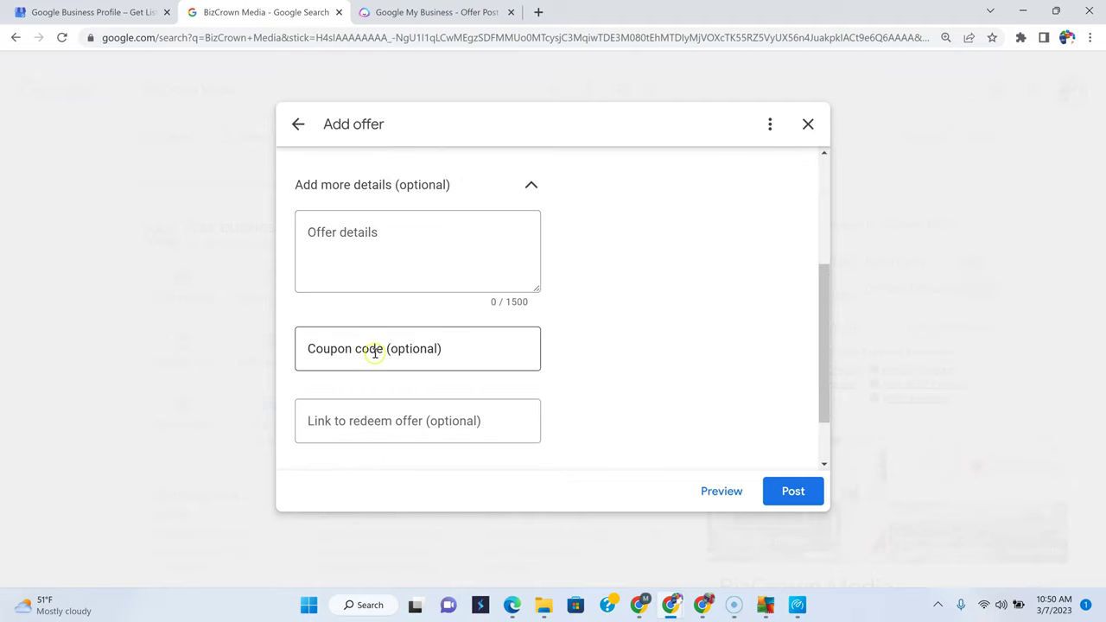
pyautogui.scroll(-1, 407, 348)
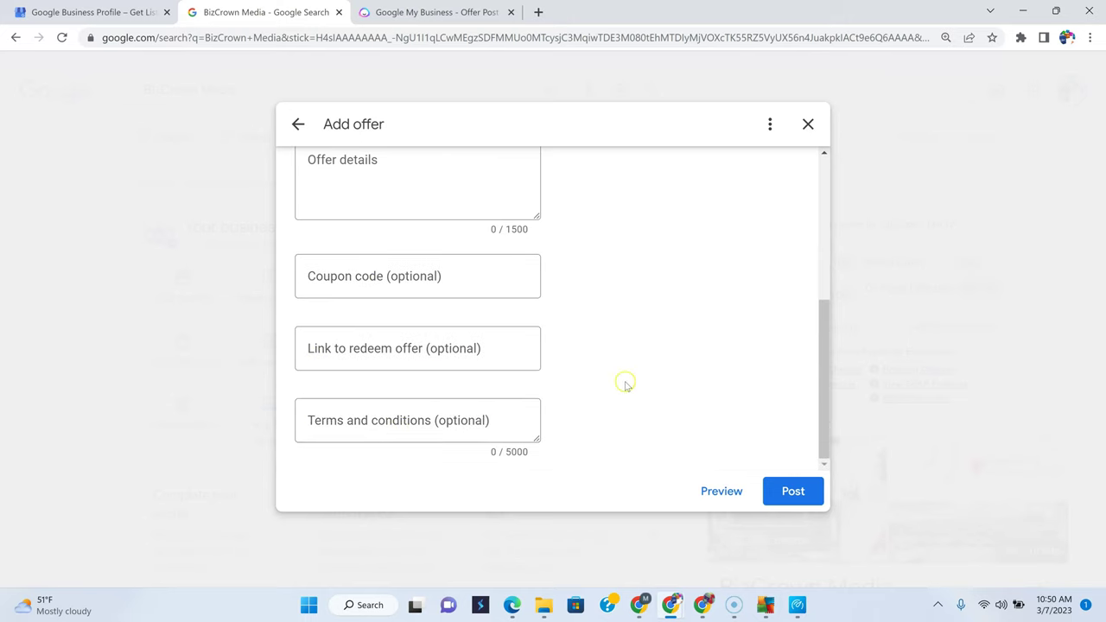
pyautogui.scroll(4, 615, 350)
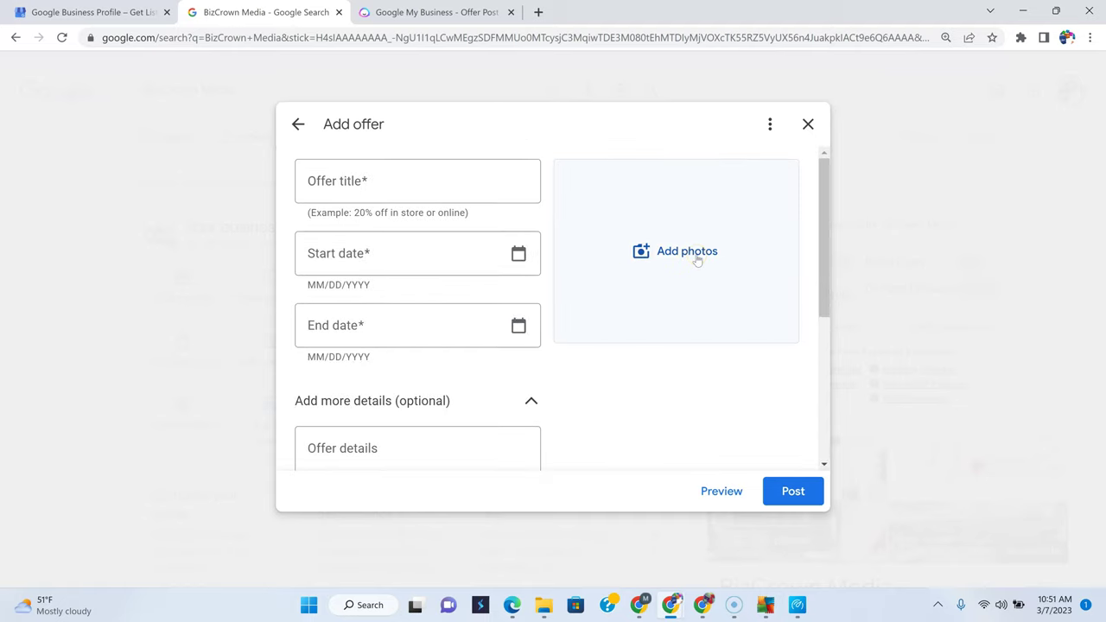
pyautogui.click(815, 494)
pyautogui.click(298, 124)
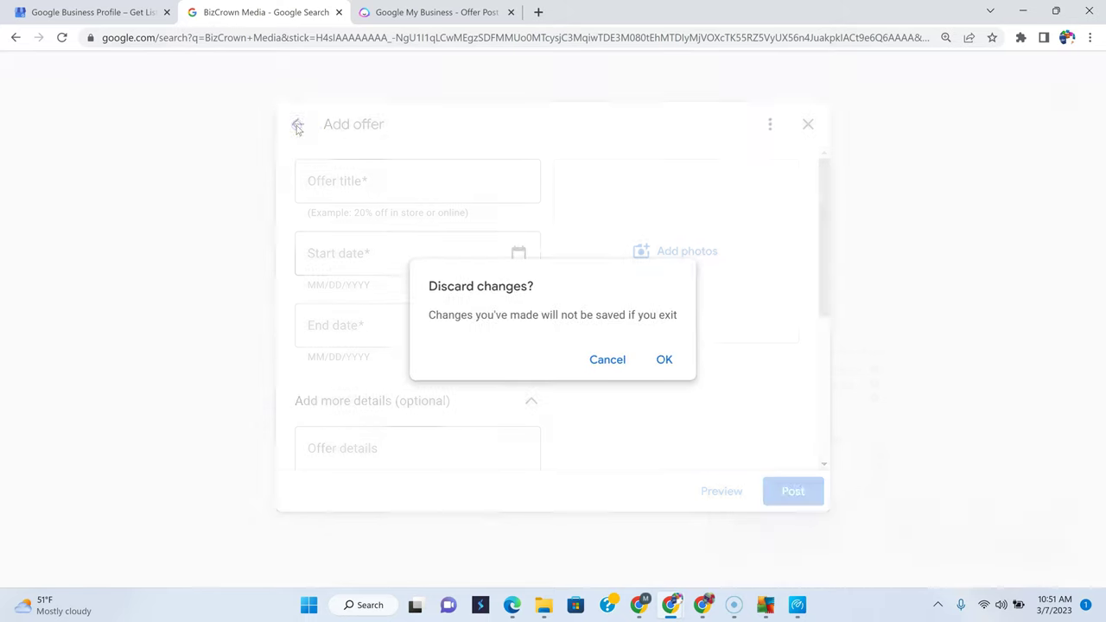
pyautogui.click(663, 361)
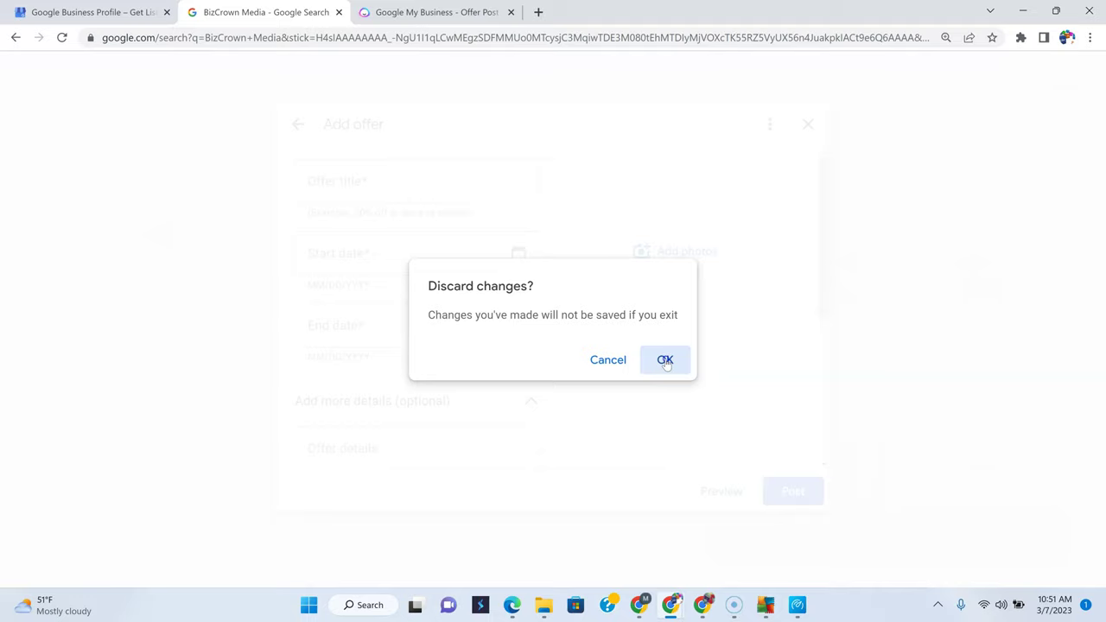
pyautogui.click(665, 361)
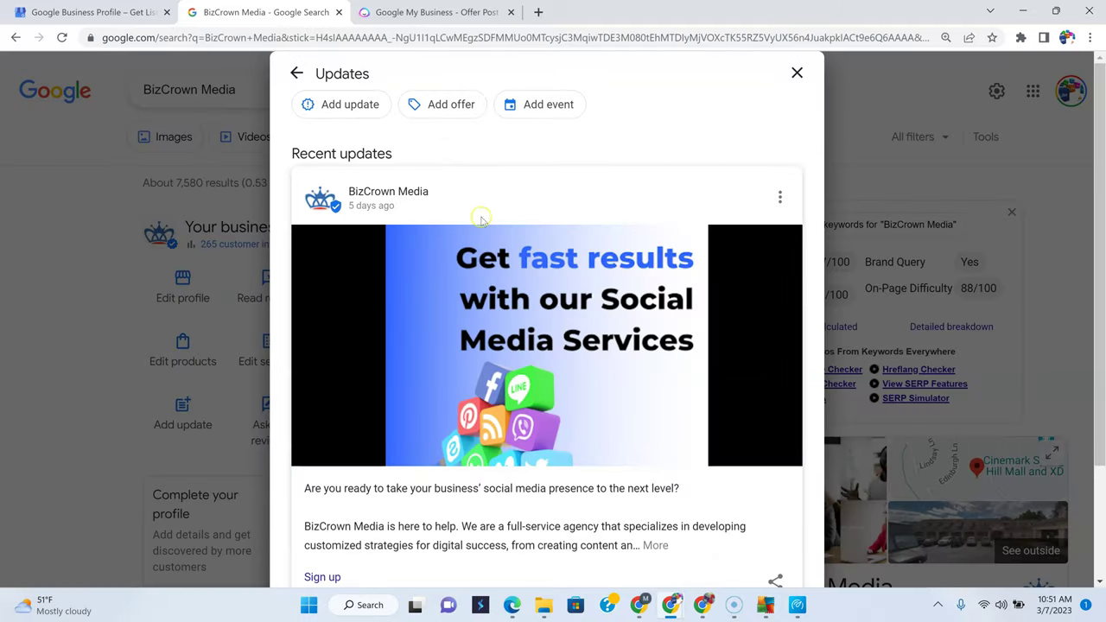
# Start an event post, touching its title, start date, start time and button options
pyautogui.click(535, 110)
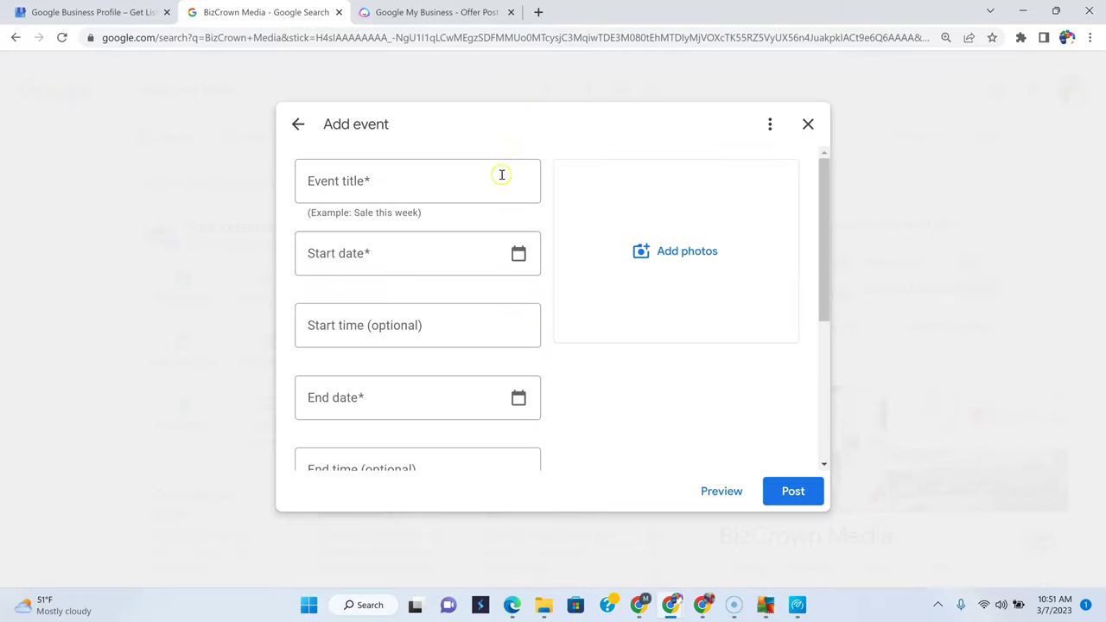
pyautogui.click(459, 187)
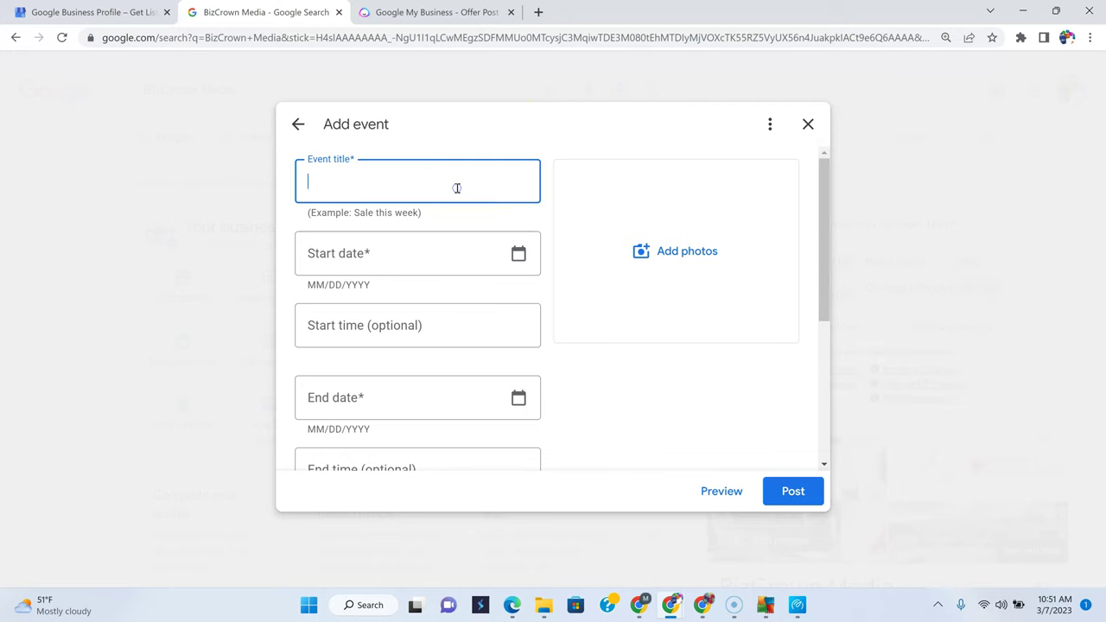
pyautogui.click(430, 254)
pyautogui.click(428, 321)
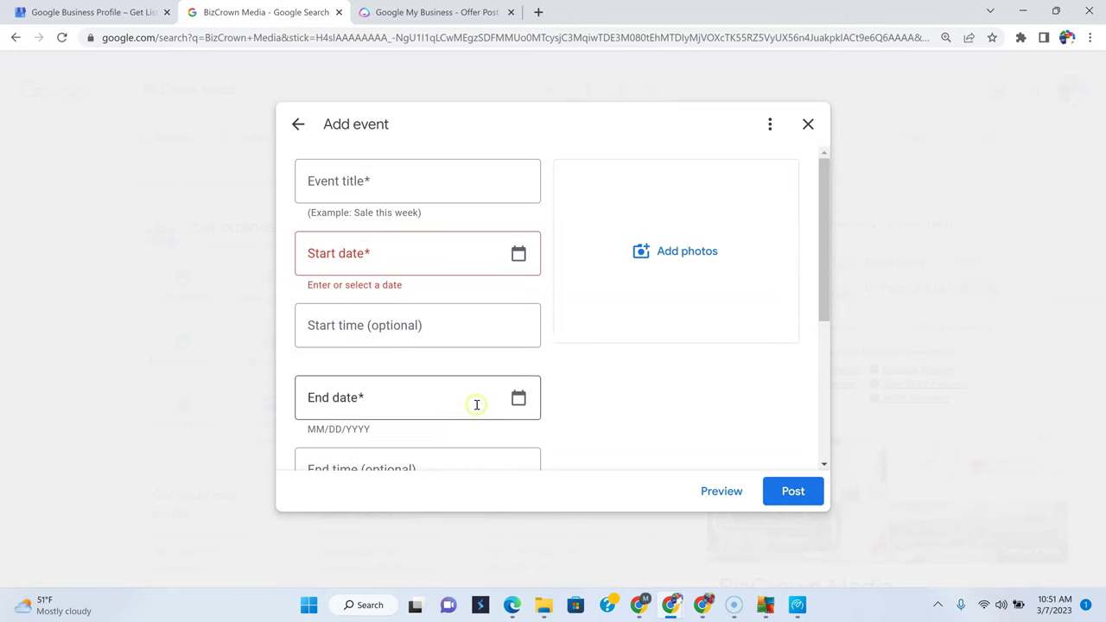
pyautogui.scroll(-2, 477, 402)
pyautogui.scroll(-3, 432, 405)
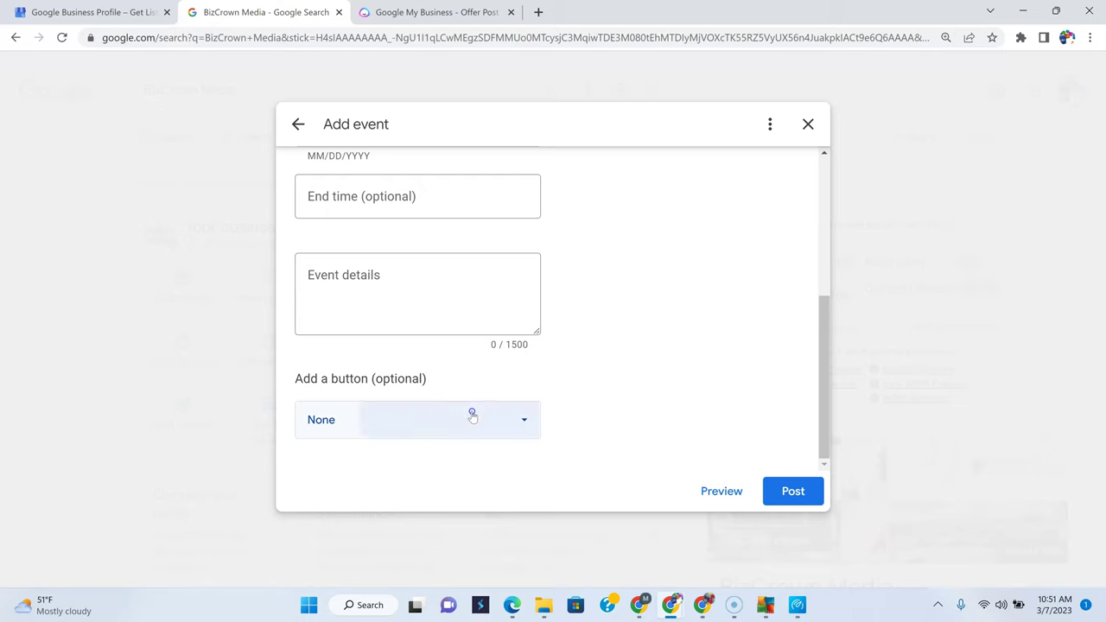
pyautogui.click(471, 415)
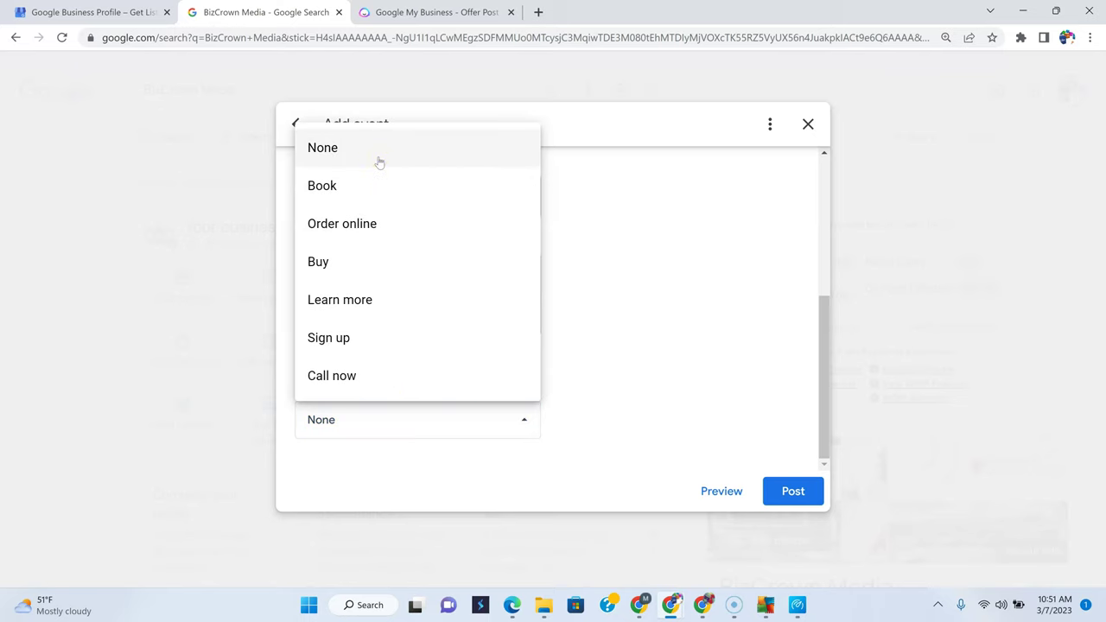
pyautogui.click(682, 207)
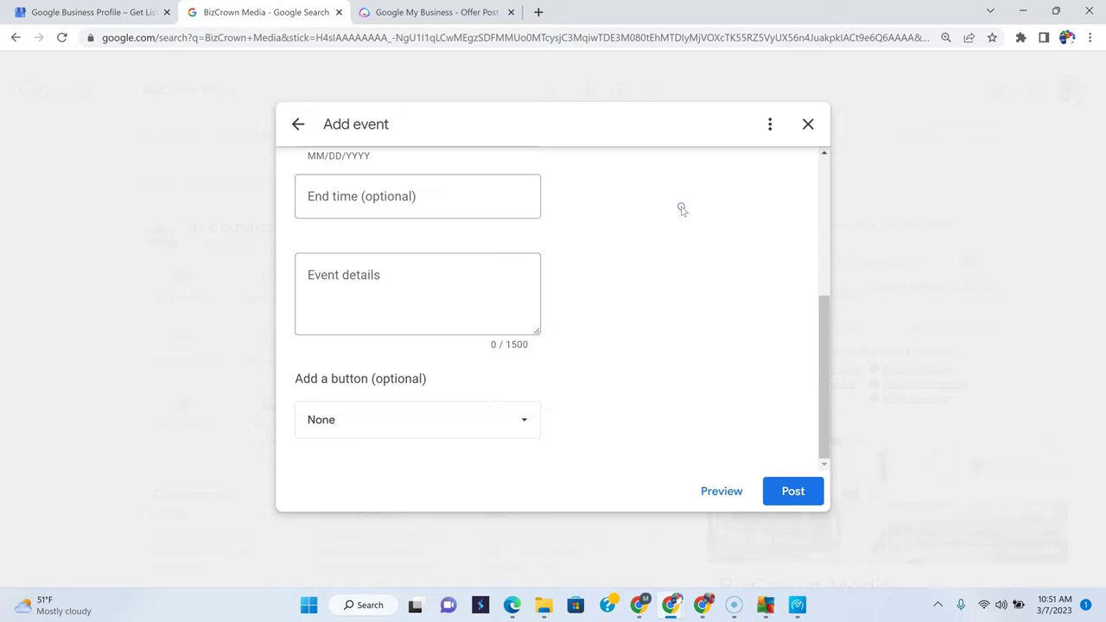
# Leave the event form and confirm discarding the empty event post
pyautogui.click(808, 125)
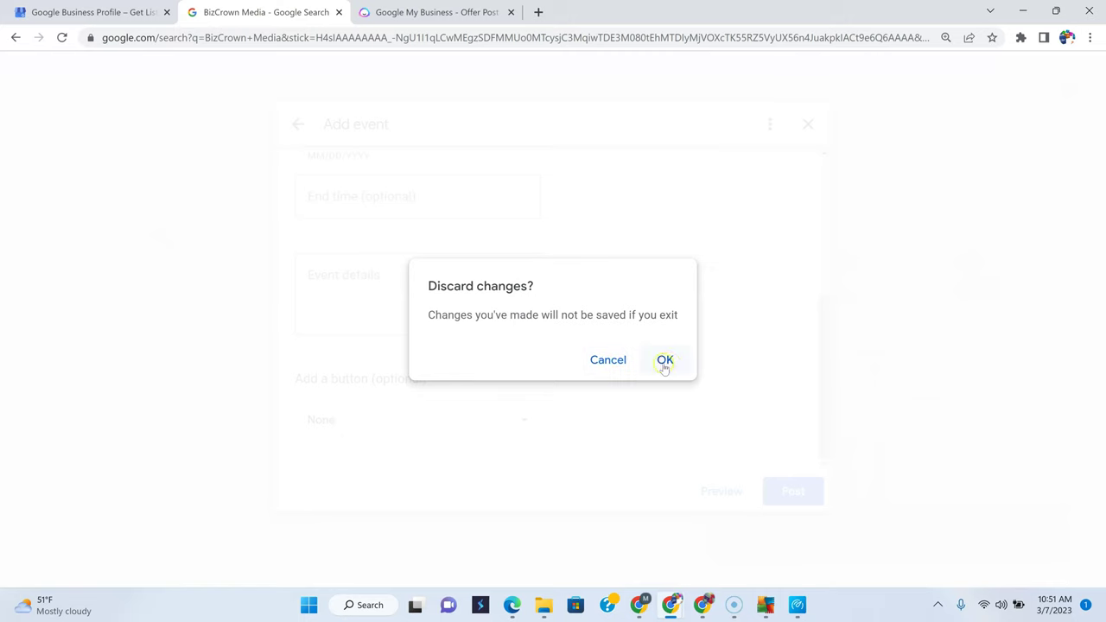
pyautogui.click(616, 360)
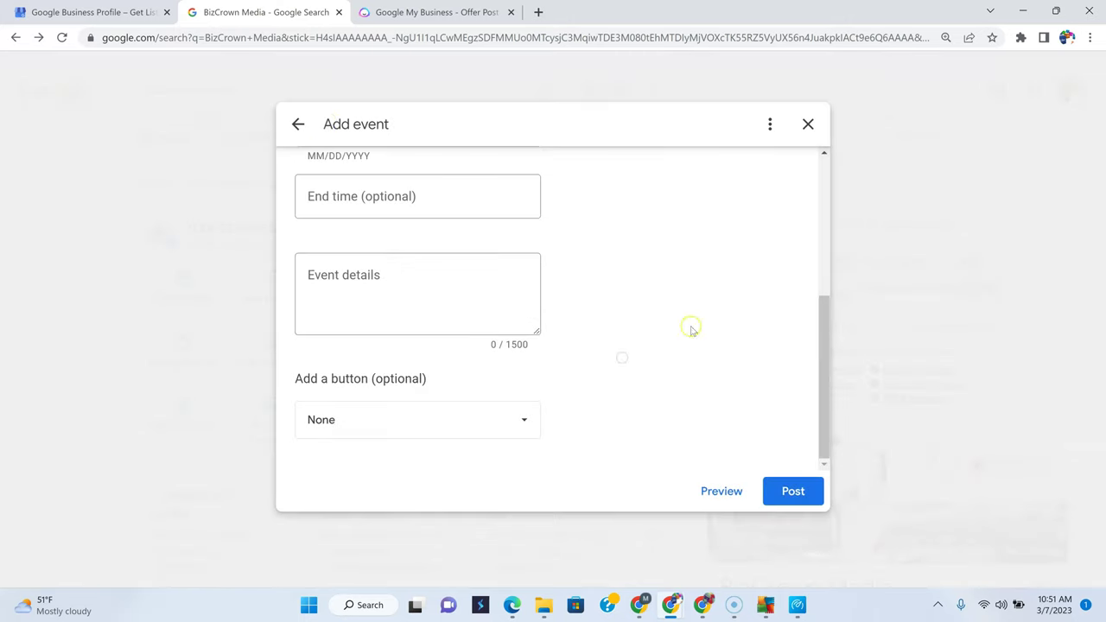
pyautogui.click(299, 124)
pyautogui.click(663, 361)
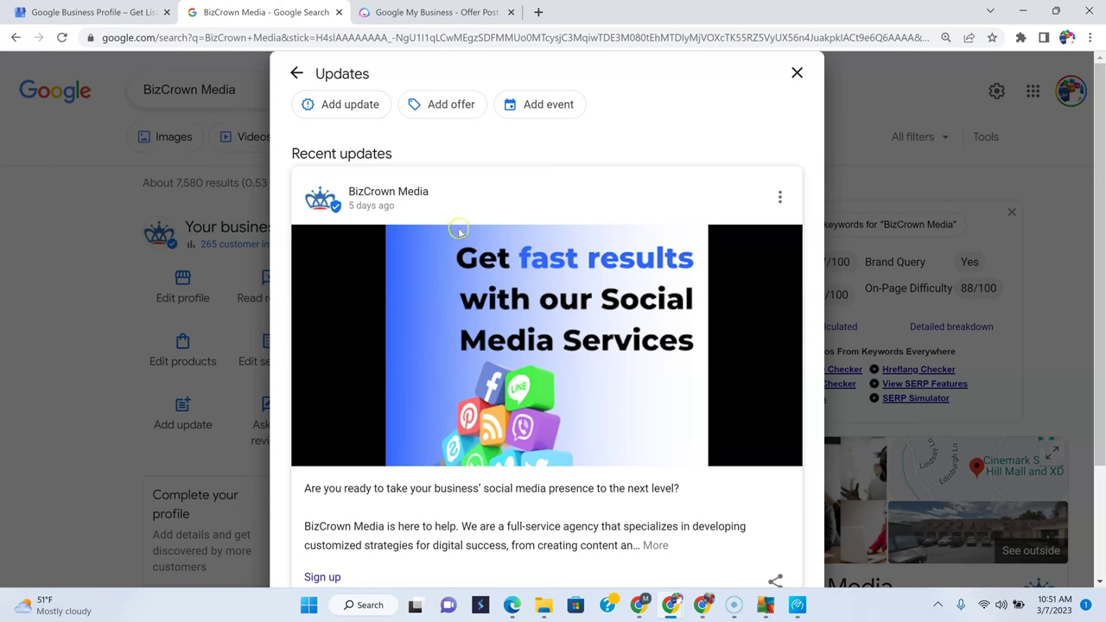
# Scroll through the Updates list, then close it
pyautogui.scroll(-3, 528, 255)
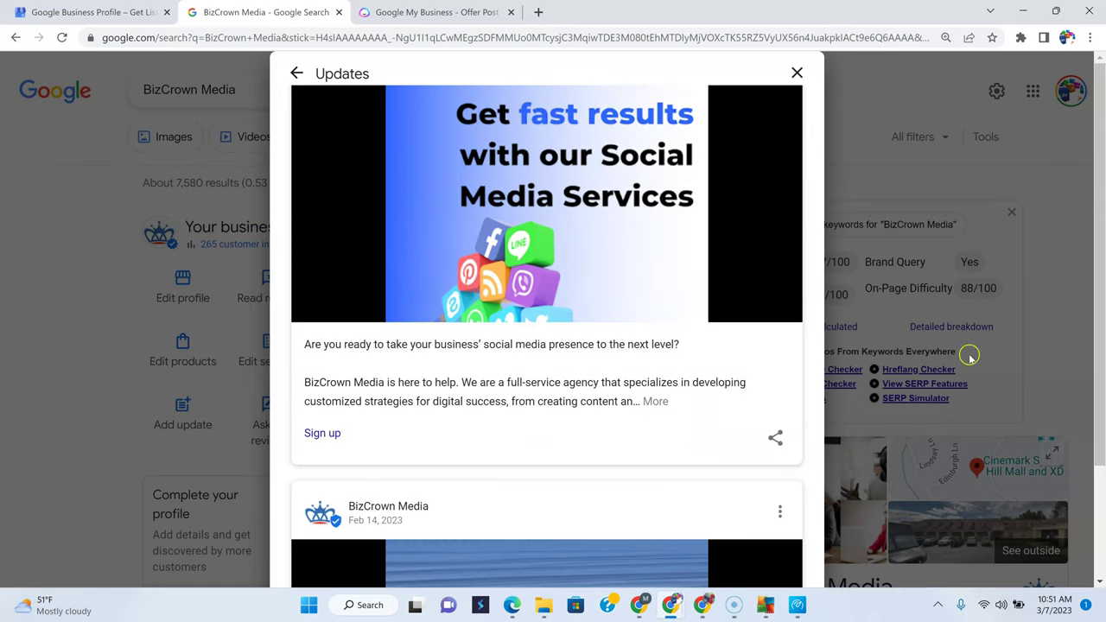
pyautogui.scroll(-1, 1057, 249)
pyautogui.scroll(3, 800, 234)
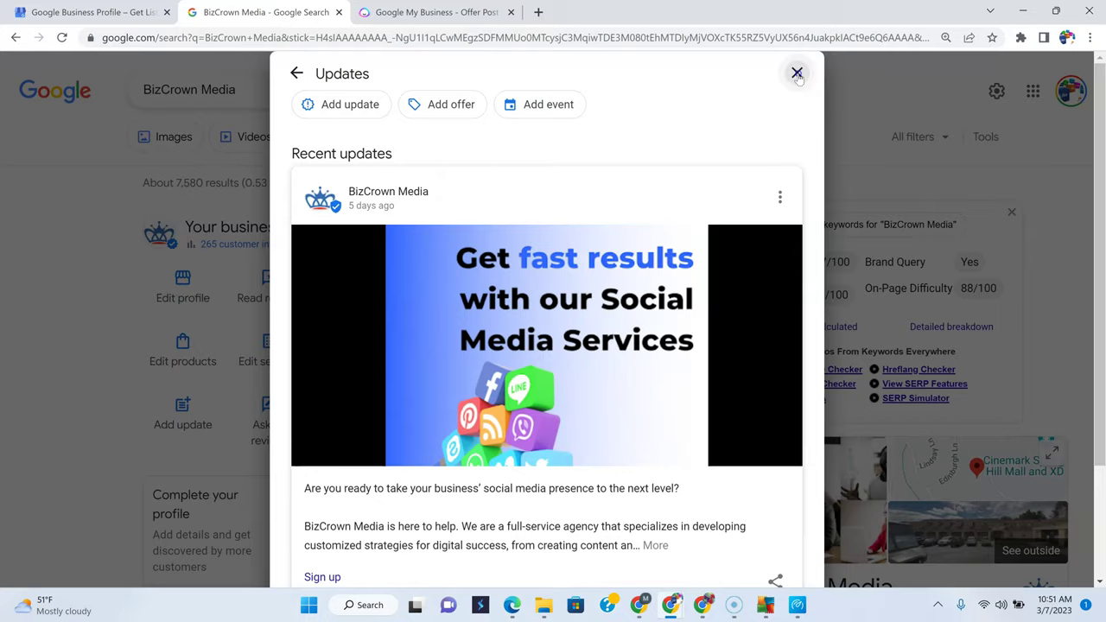
pyautogui.click(799, 74)
# Return the updates carousel to its first post and scroll the BizCrown Media search results
pyautogui.scroll(-8, 899, 320)
pyautogui.scroll(-8, 899, 328)
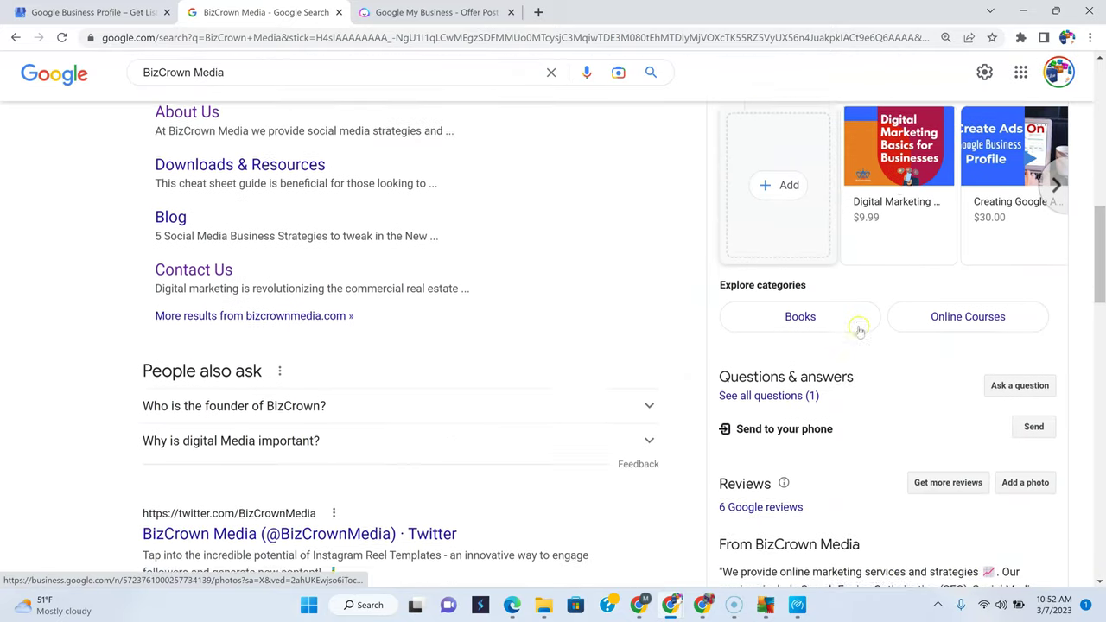
pyautogui.click(717, 298)
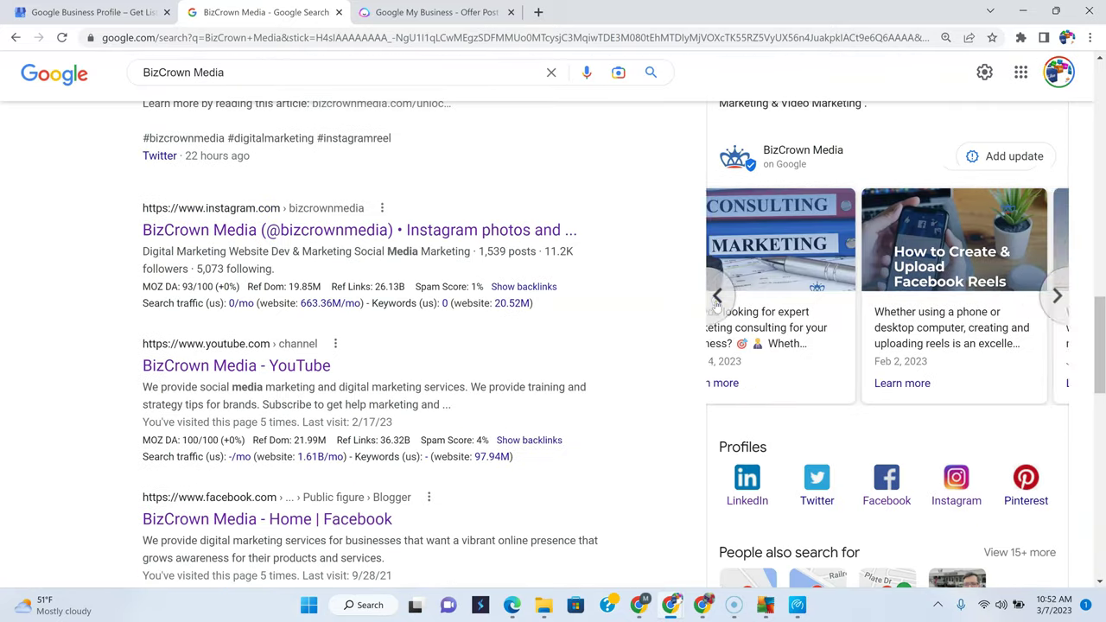
pyautogui.click(716, 298)
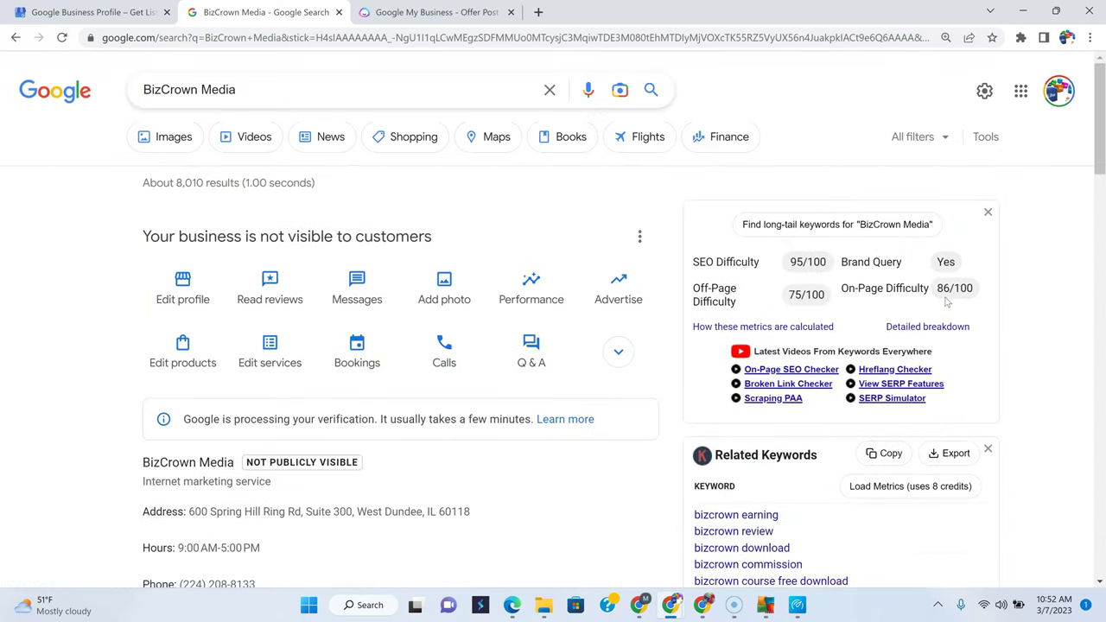
pyautogui.scroll(-10, 946, 303)
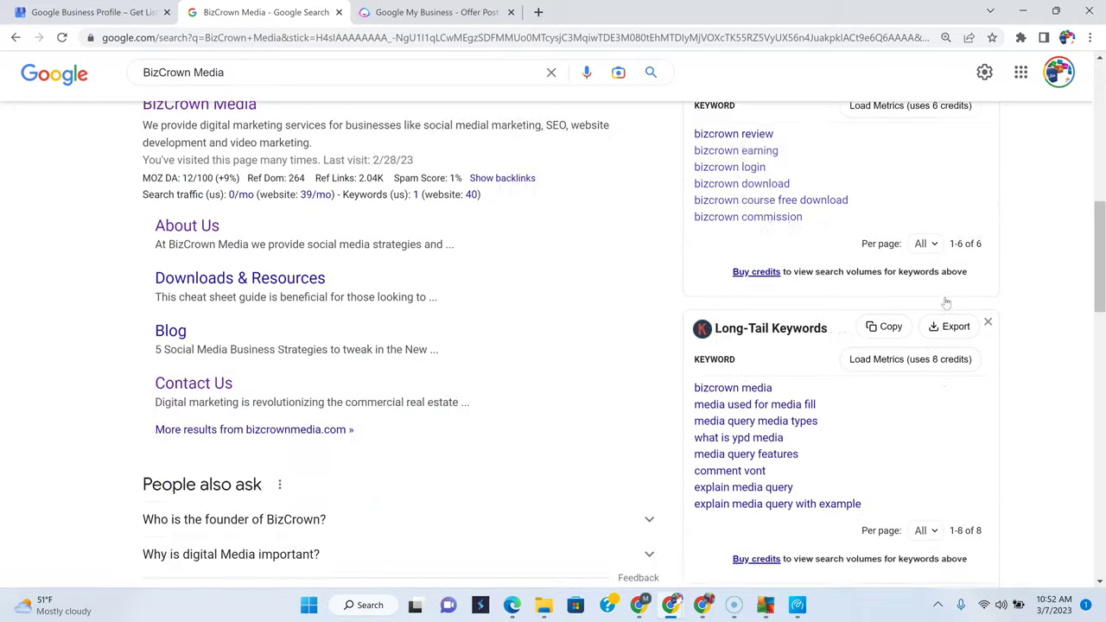
pyautogui.scroll(-2, 947, 302)
pyautogui.scroll(-9, 947, 303)
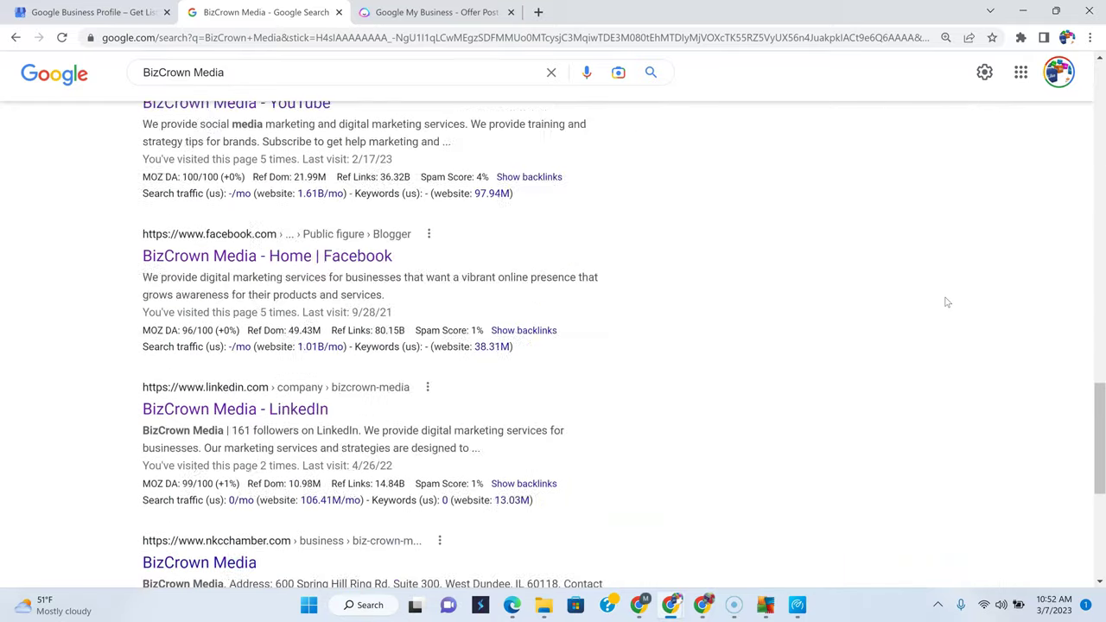
pyautogui.scroll(15, 946, 303)
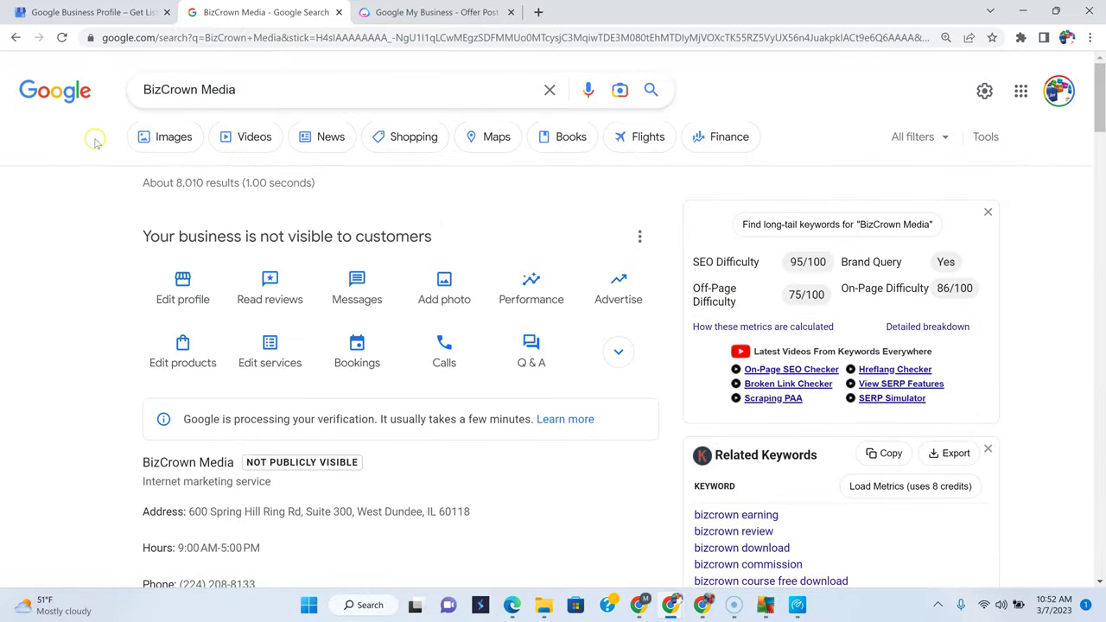
# Reload the results, open the newest 3-minute-old offer post with Learn more, then close Updates
pyautogui.click(63, 37)
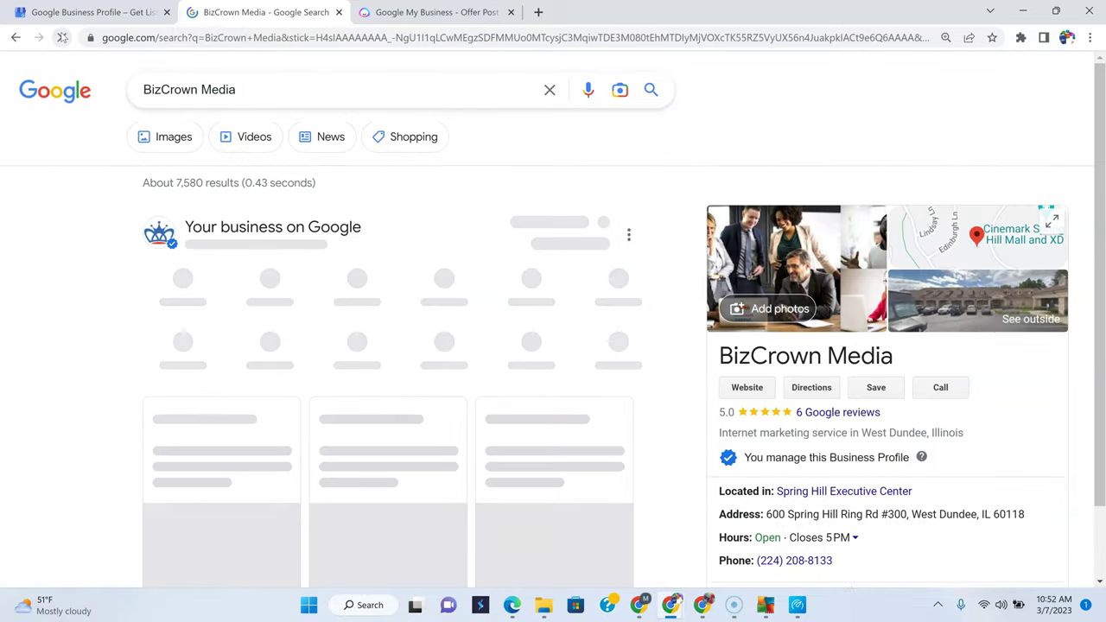
pyautogui.scroll(-10, 877, 285)
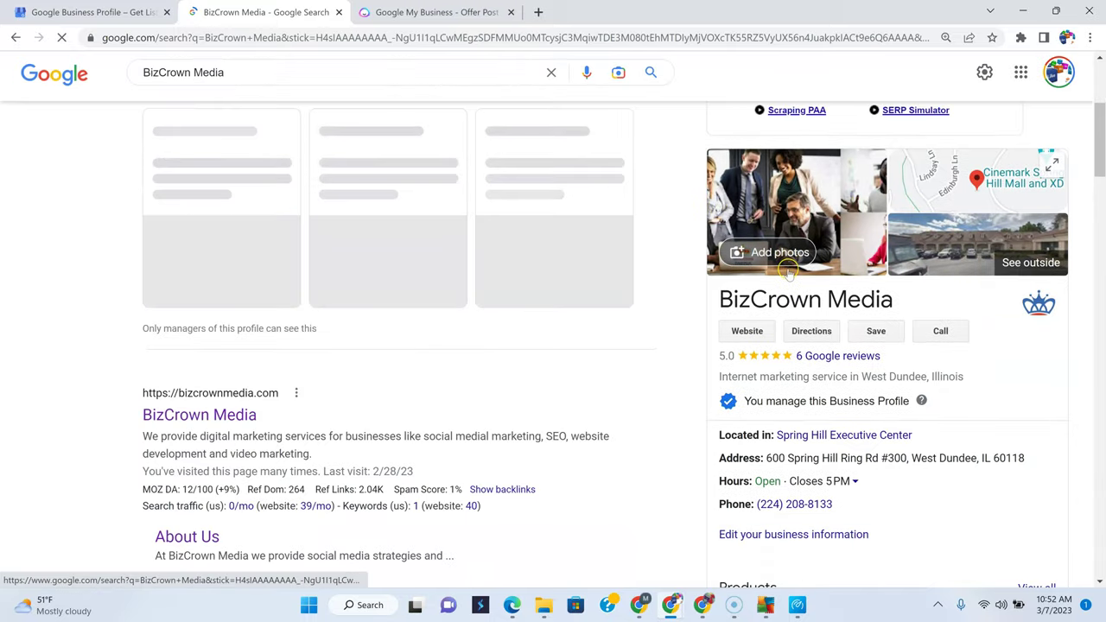
pyautogui.scroll(-2, 880, 283)
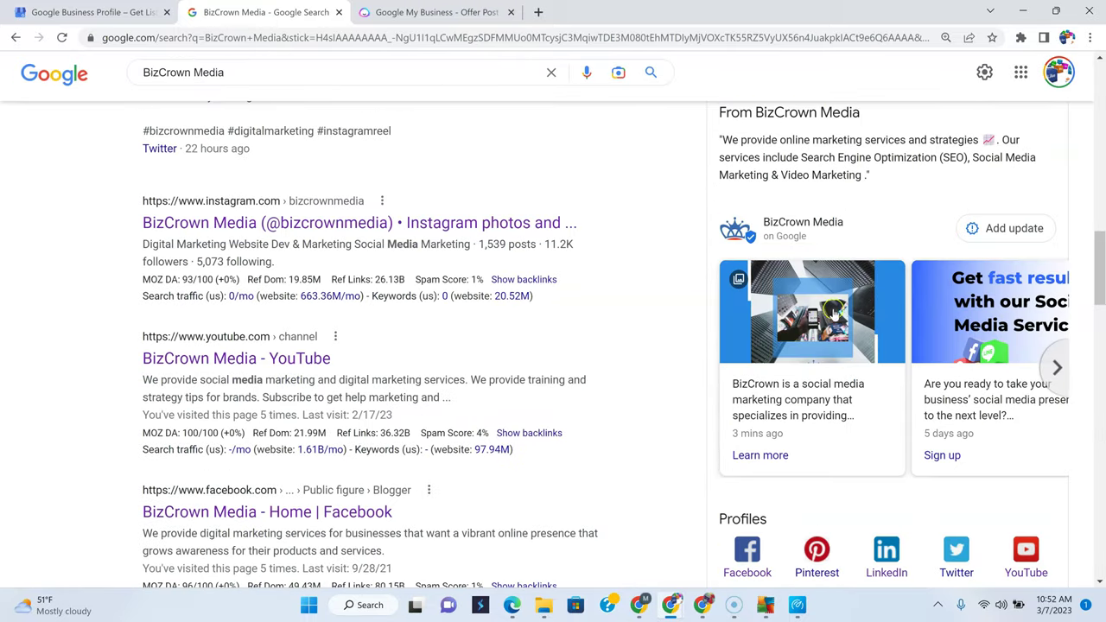
pyautogui.click(809, 346)
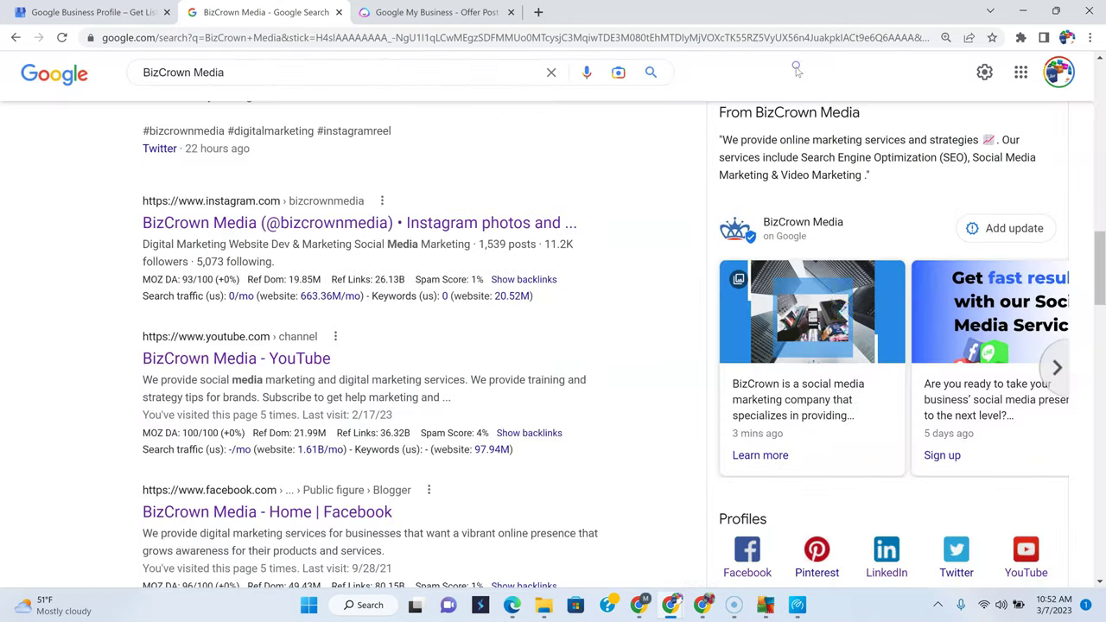
pyautogui.click(795, 72)
# Switch between Google Search and Jasper tabs, ending on Jasper's commercial real estate offer post
pyautogui.click(428, 13)
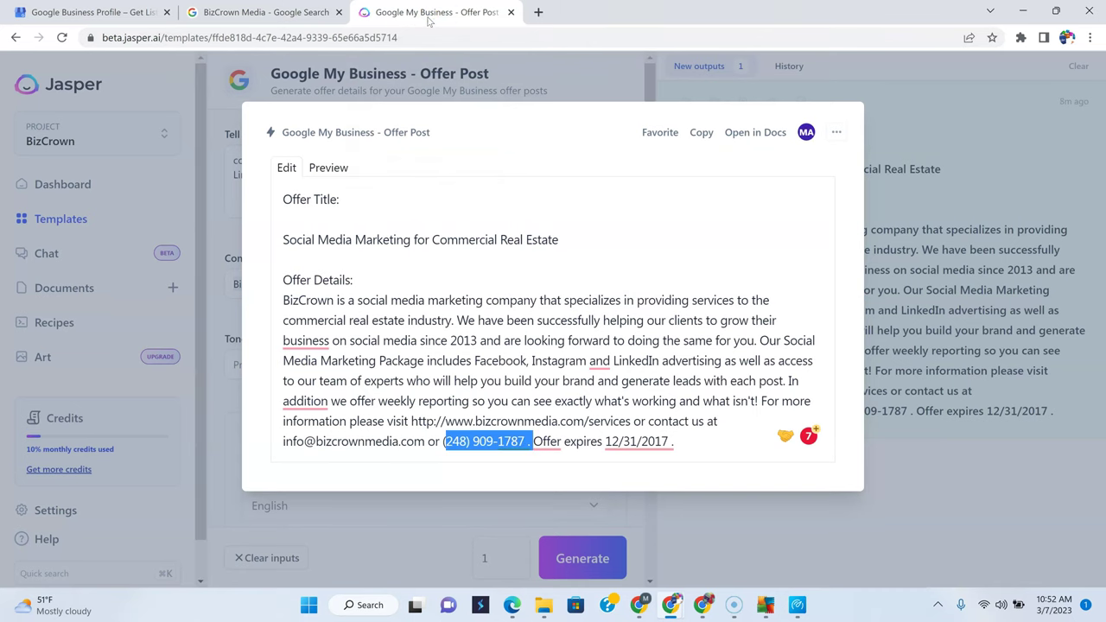
pyautogui.click(228, 11)
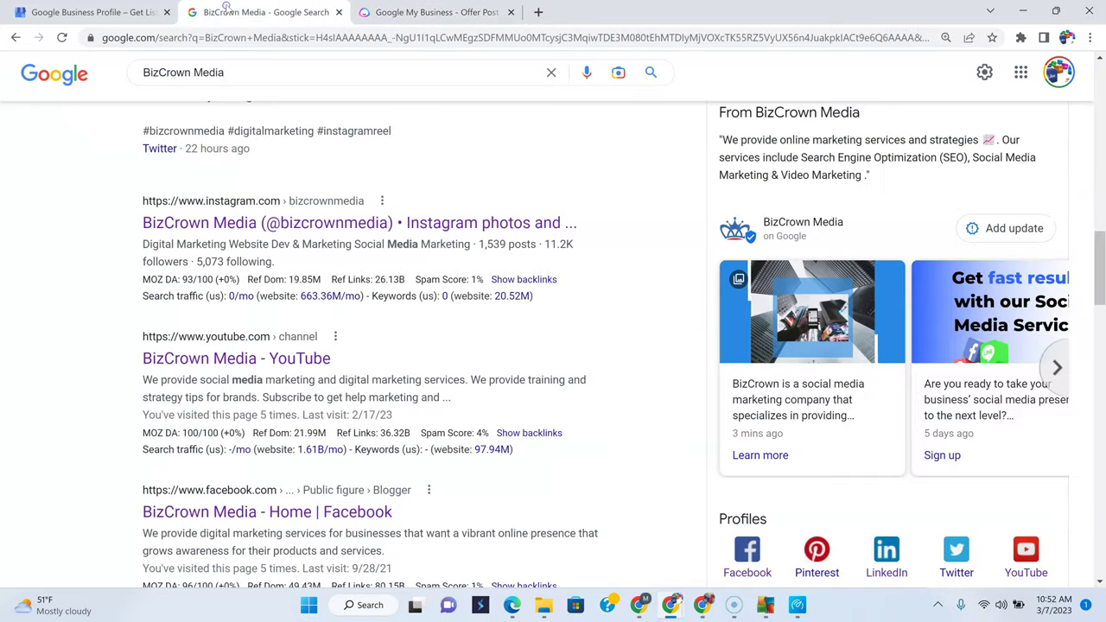
pyautogui.click(431, 11)
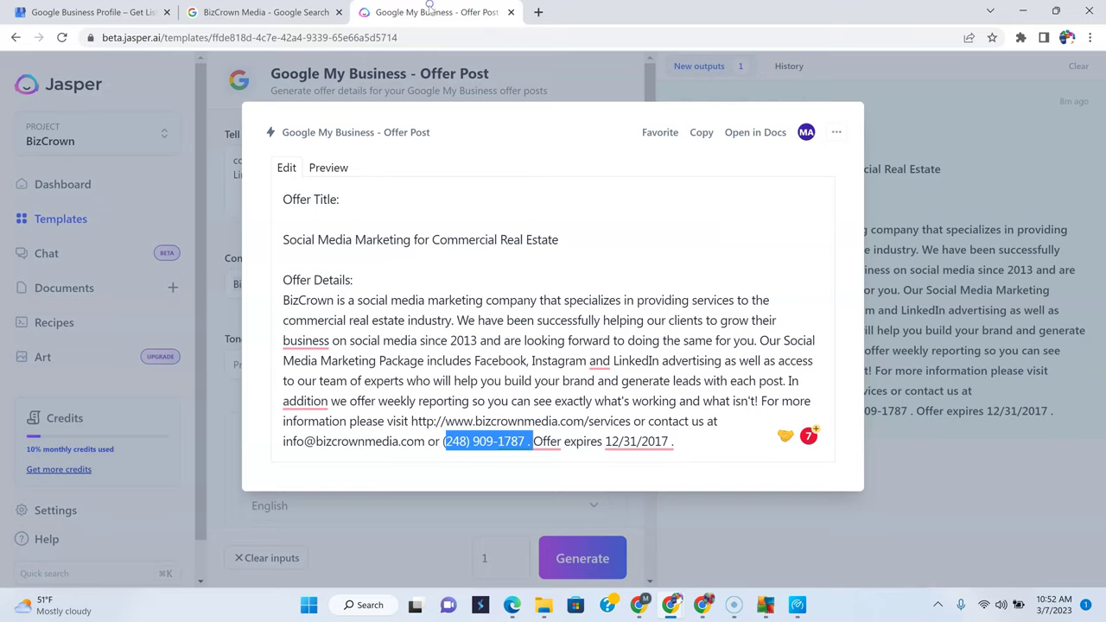
pyautogui.click(259, 11)
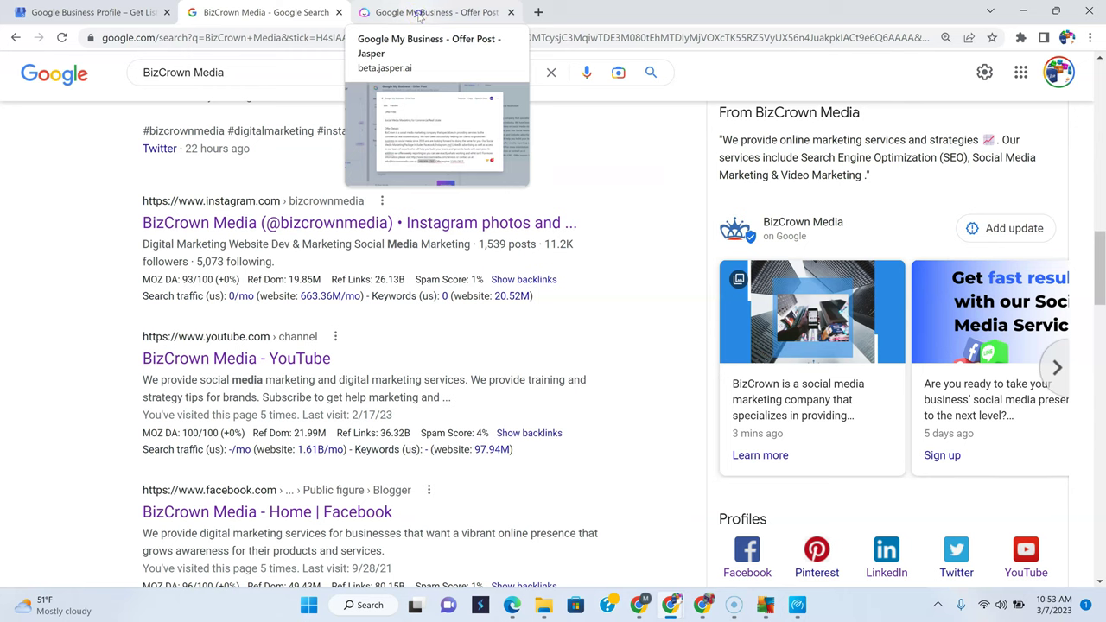
pyautogui.click(418, 15)
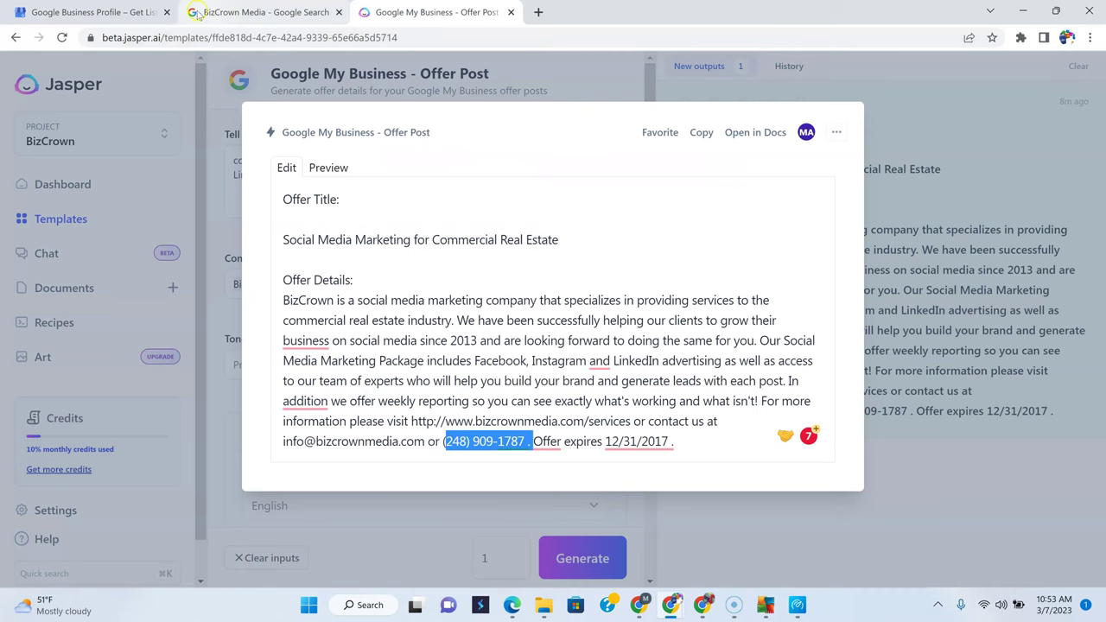